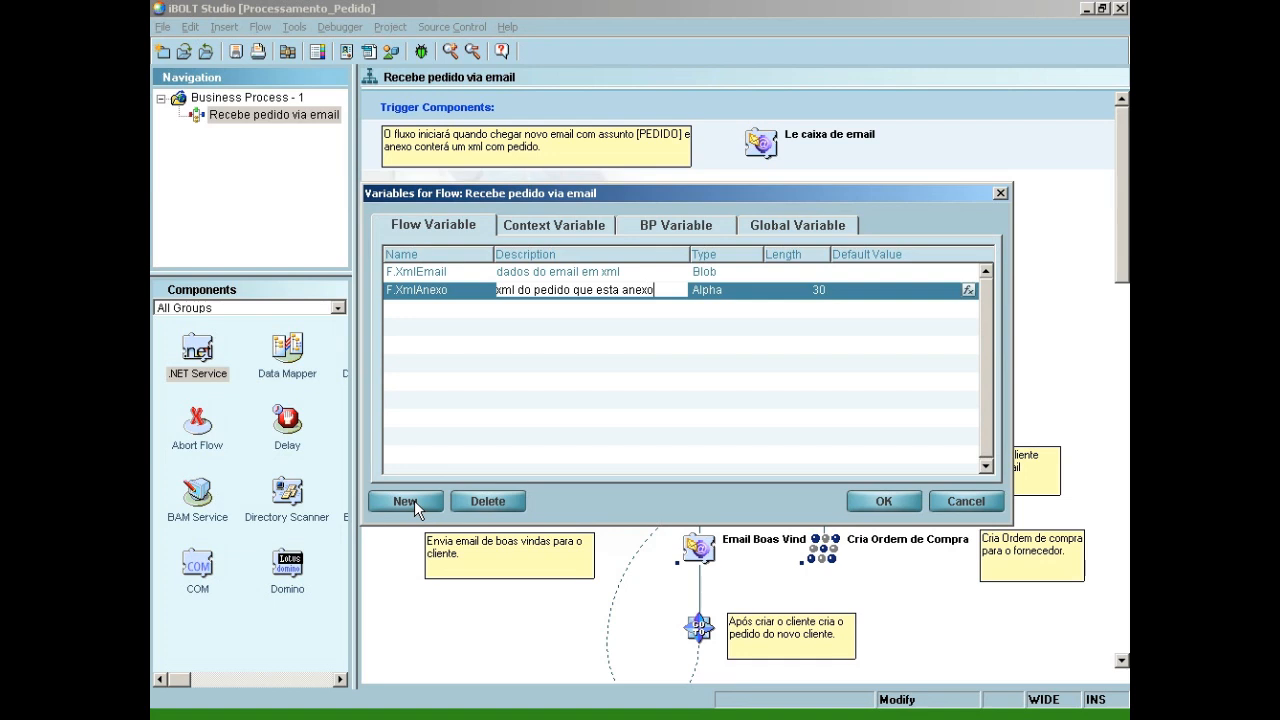
Set the F.XmlAnexo variable's type to Blob and add a flow variable ClienteID described as "codigo do cliente"
key("Down")
left_click(414, 500)
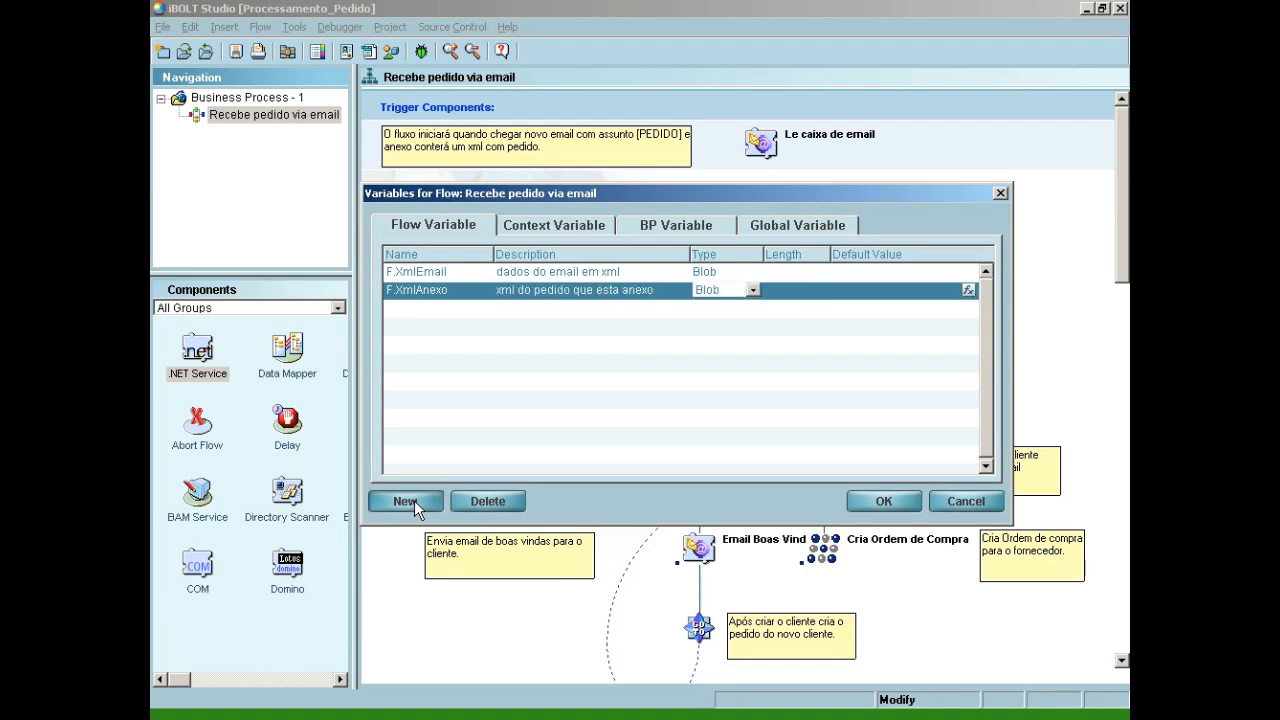
type("ClienteID")
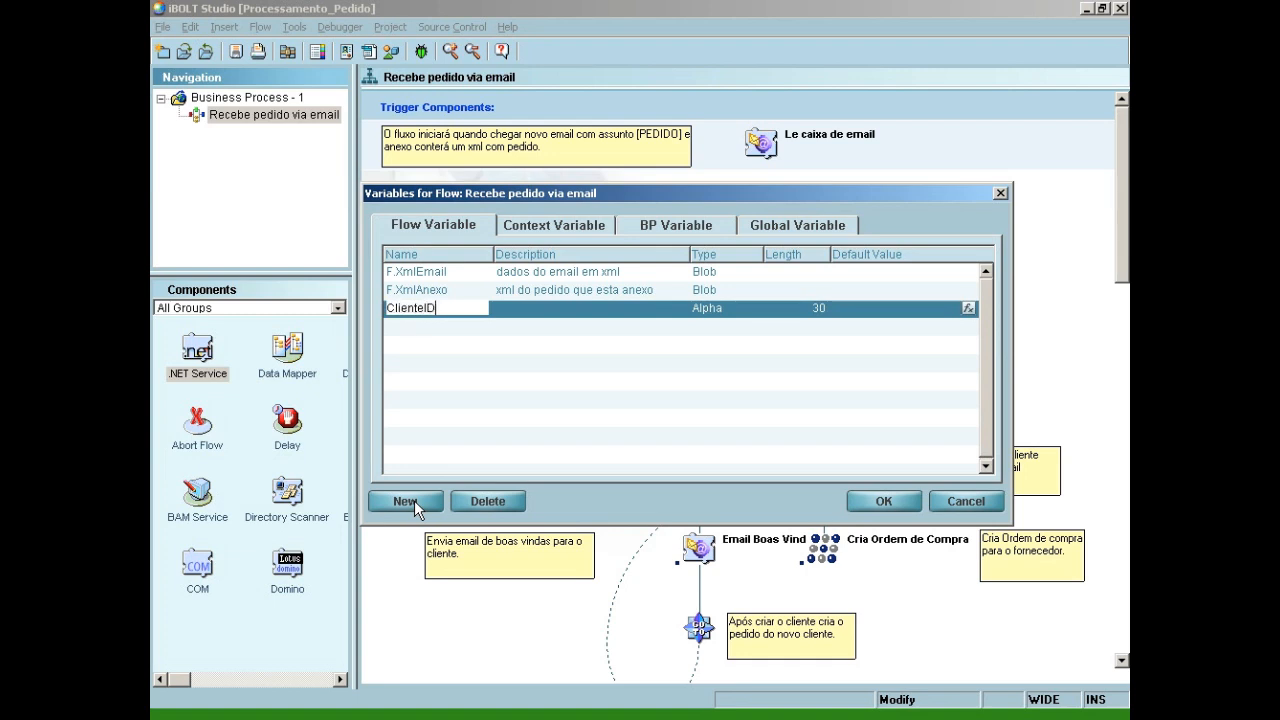
key("Tab")
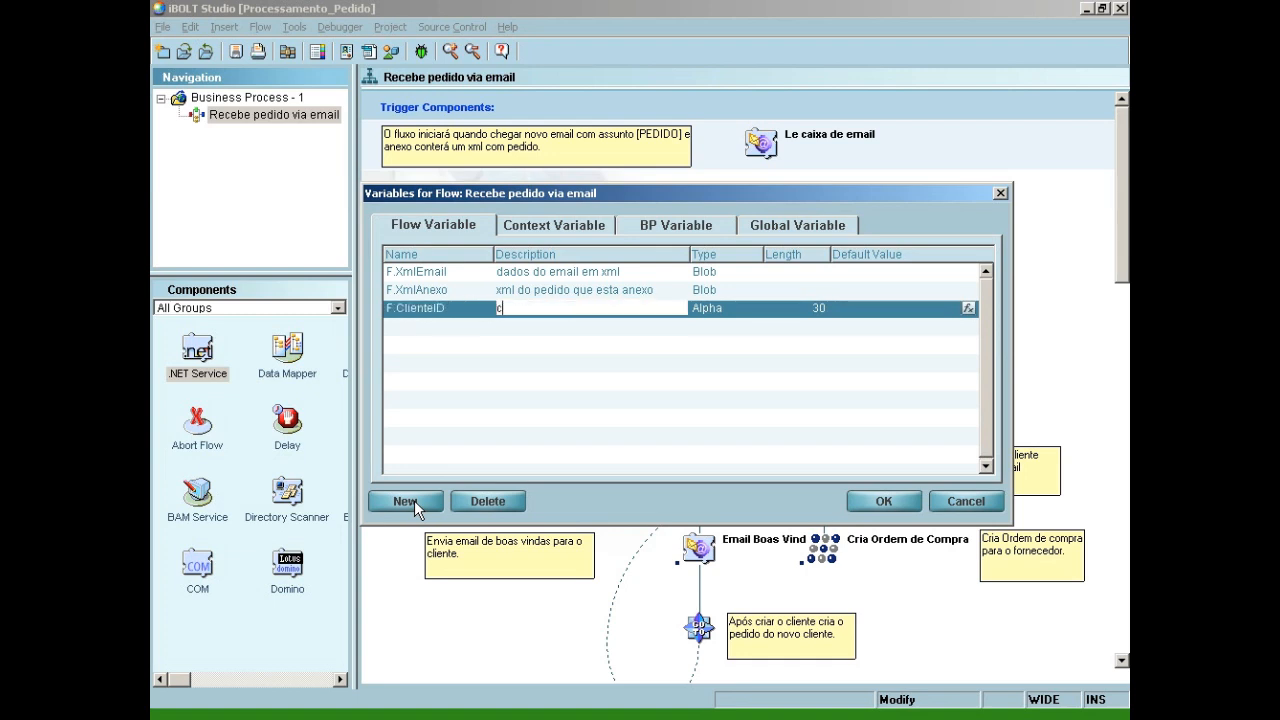
type("codigo do cliente")
Add a flow variable named ClienteNome with the description "nome do cliente"
left_click(414, 500)
type("ClienteNome")
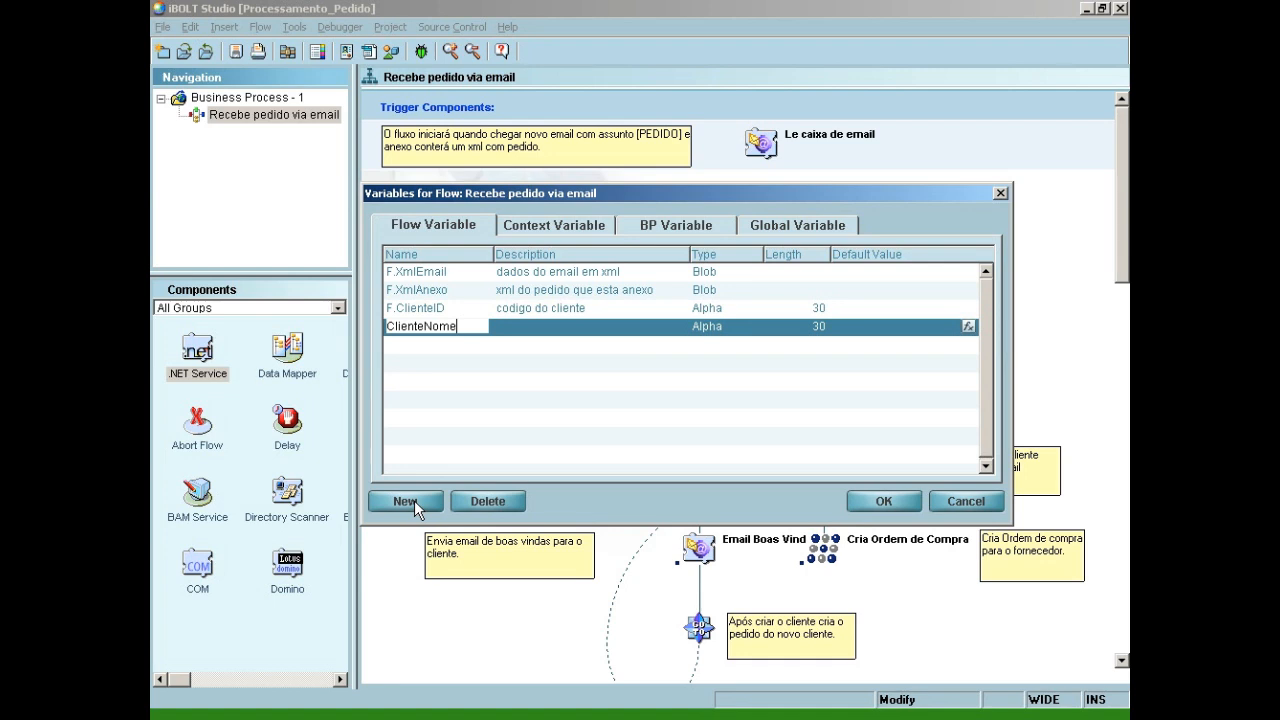
key("Tab")
type("nome do cliente")
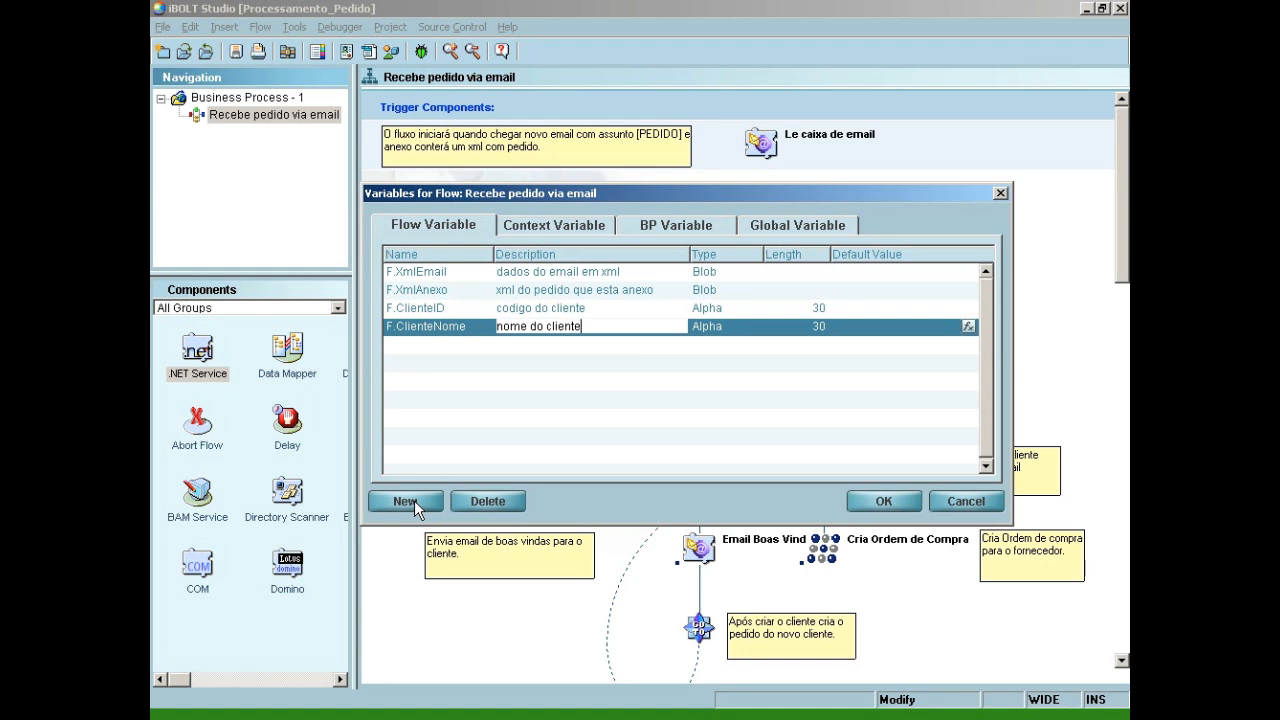
key("Tab")
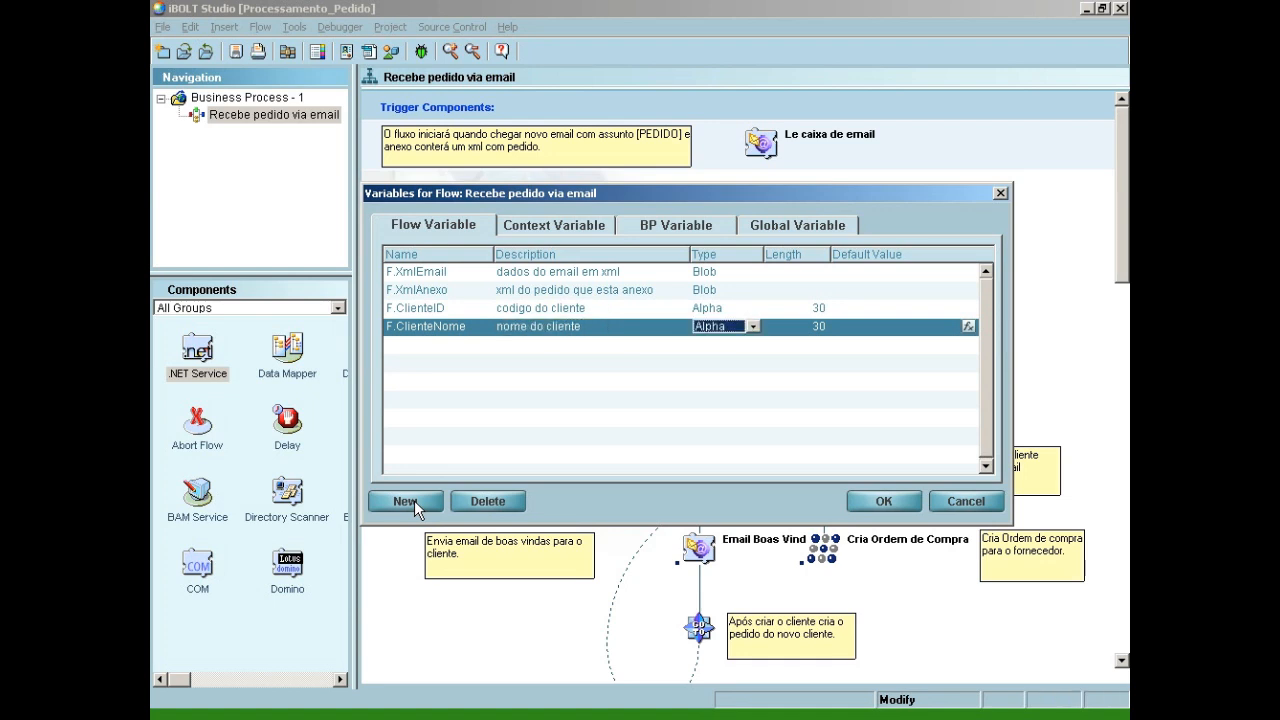
Add an Alpha flow variable ClienteEmail with the description "email do cliente" and a length of 100
left_click(405, 501)
type("C")
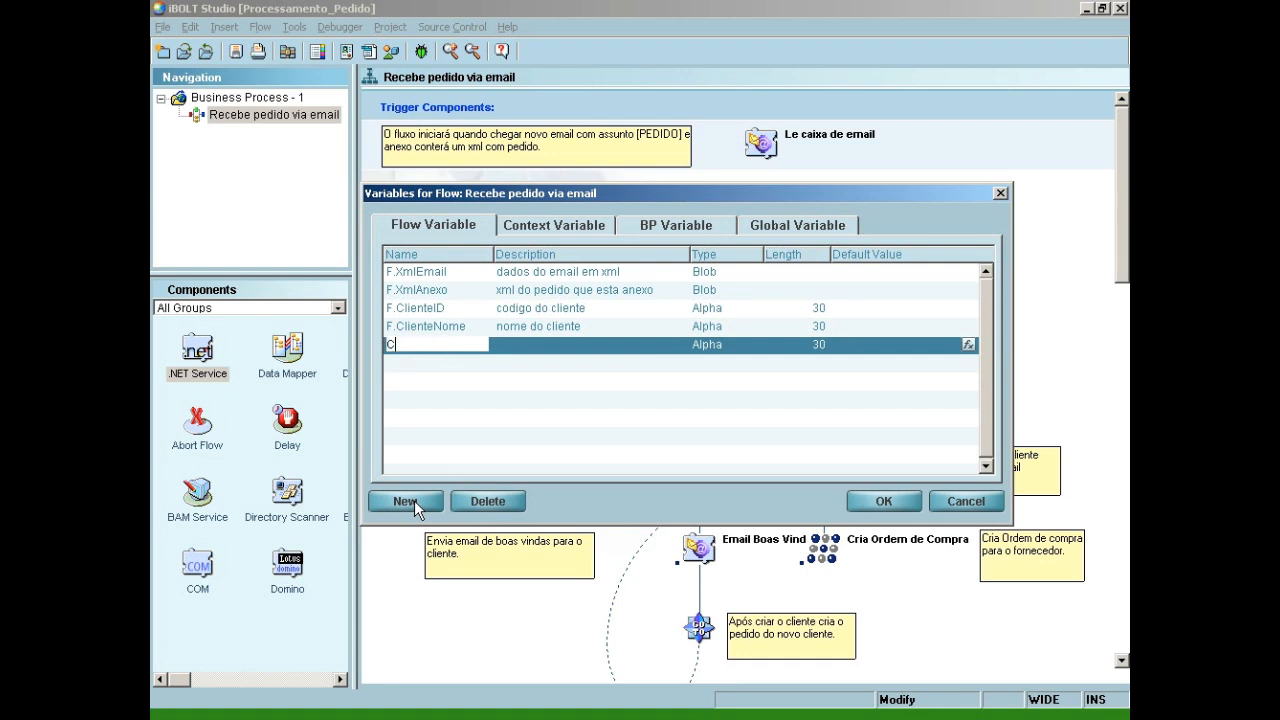
type("lienteEmail")
key("Tab")
type("email")
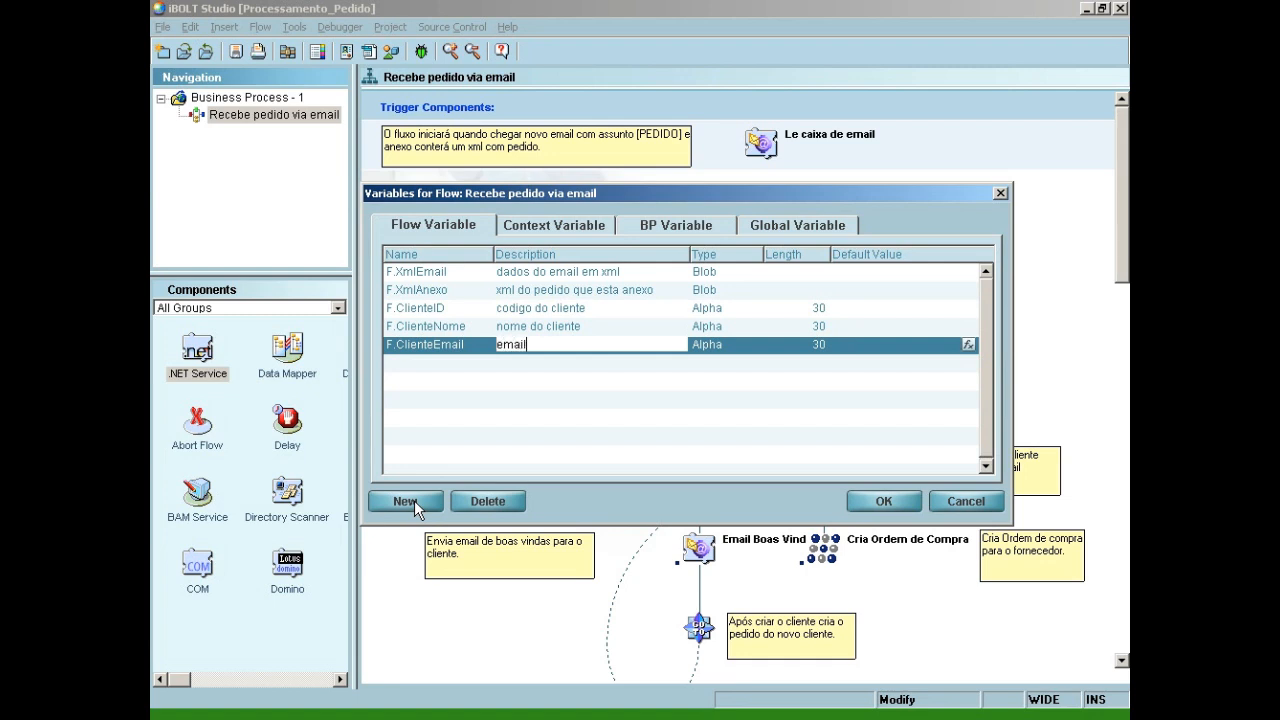
type(" do clien")
key("Tab")
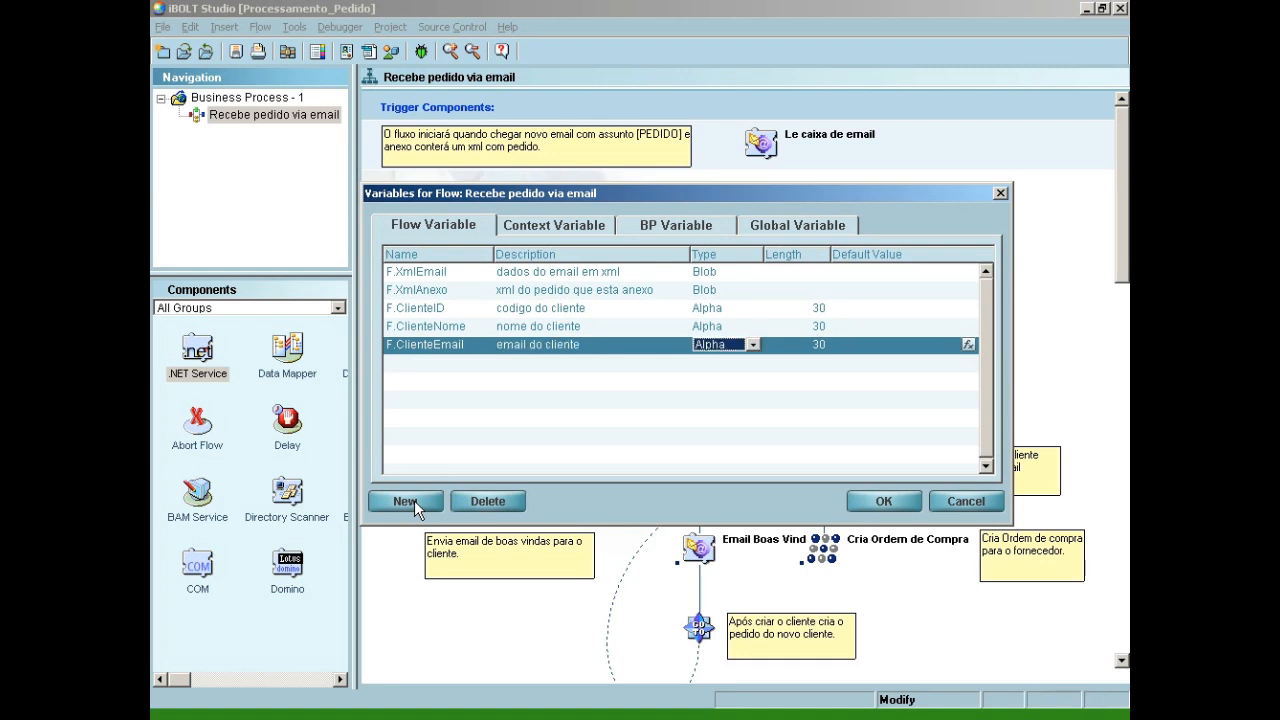
key("Tab")
type("100")
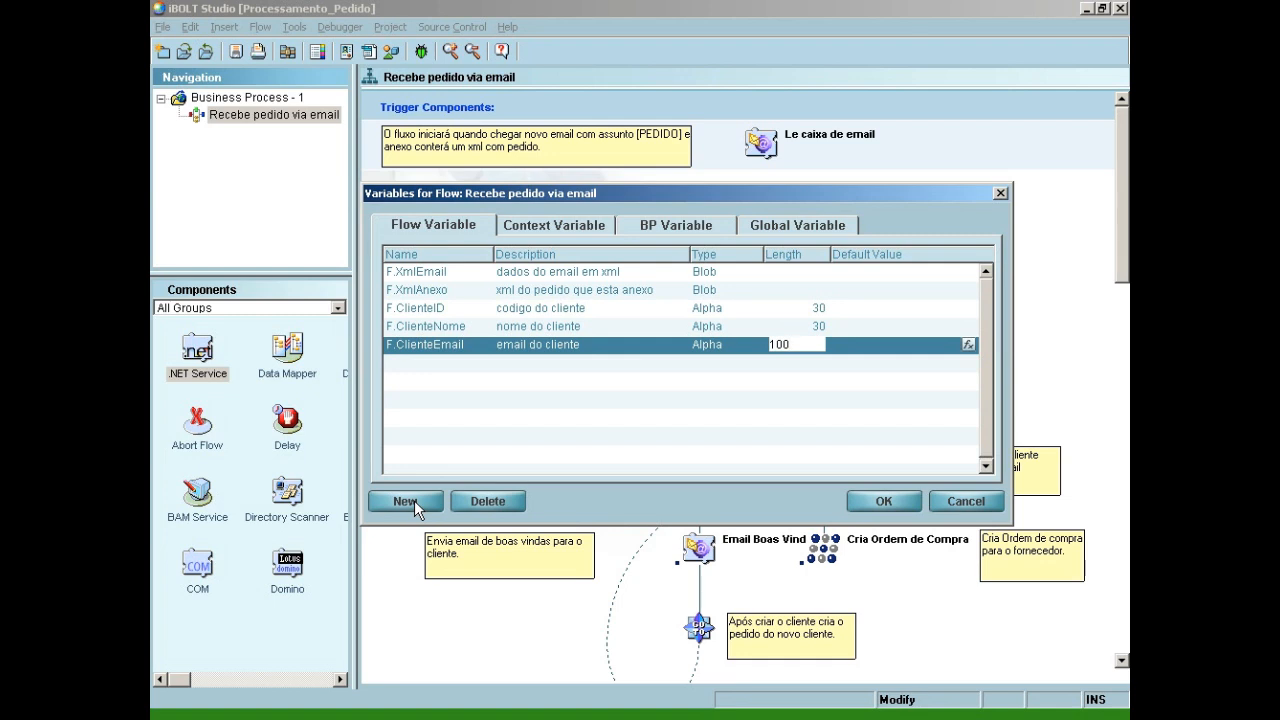
Add a Numeric flow variable ClienteExiste described as "checar se o cliente existe" and accept the variable list
left_click(414, 500)
type("Clien")
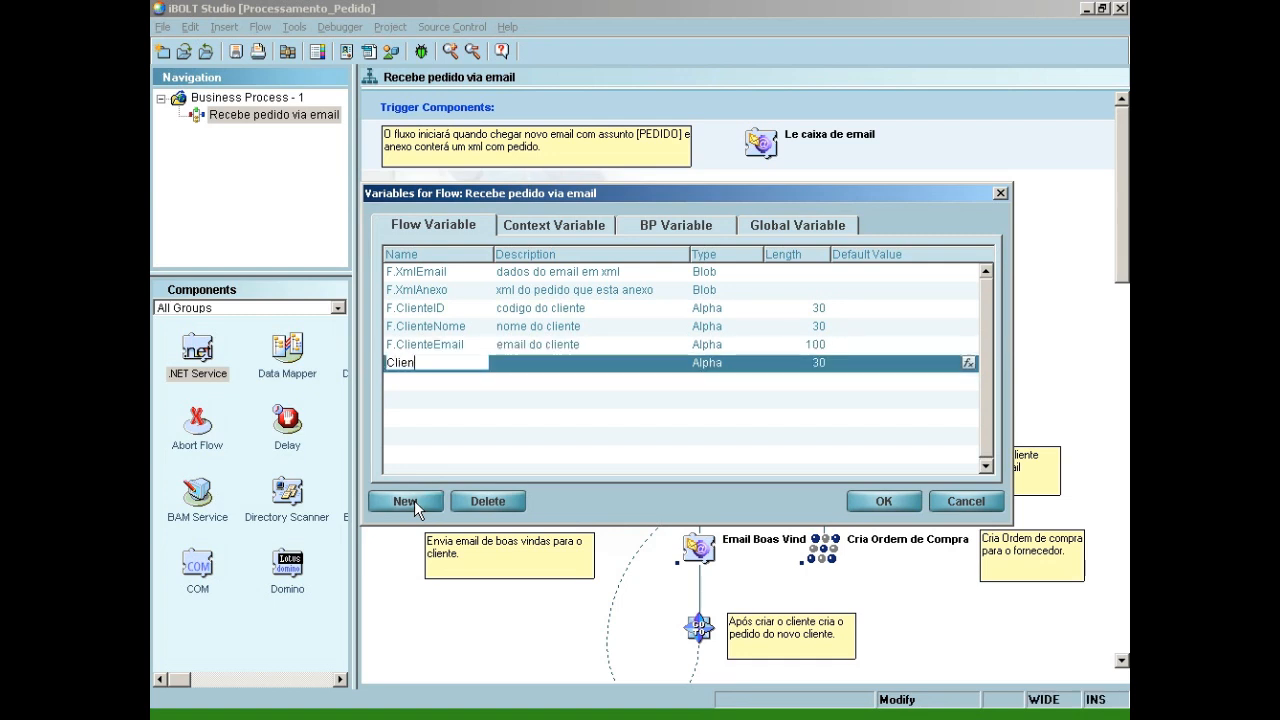
type("teExiste")
key("Tab")
type("che")
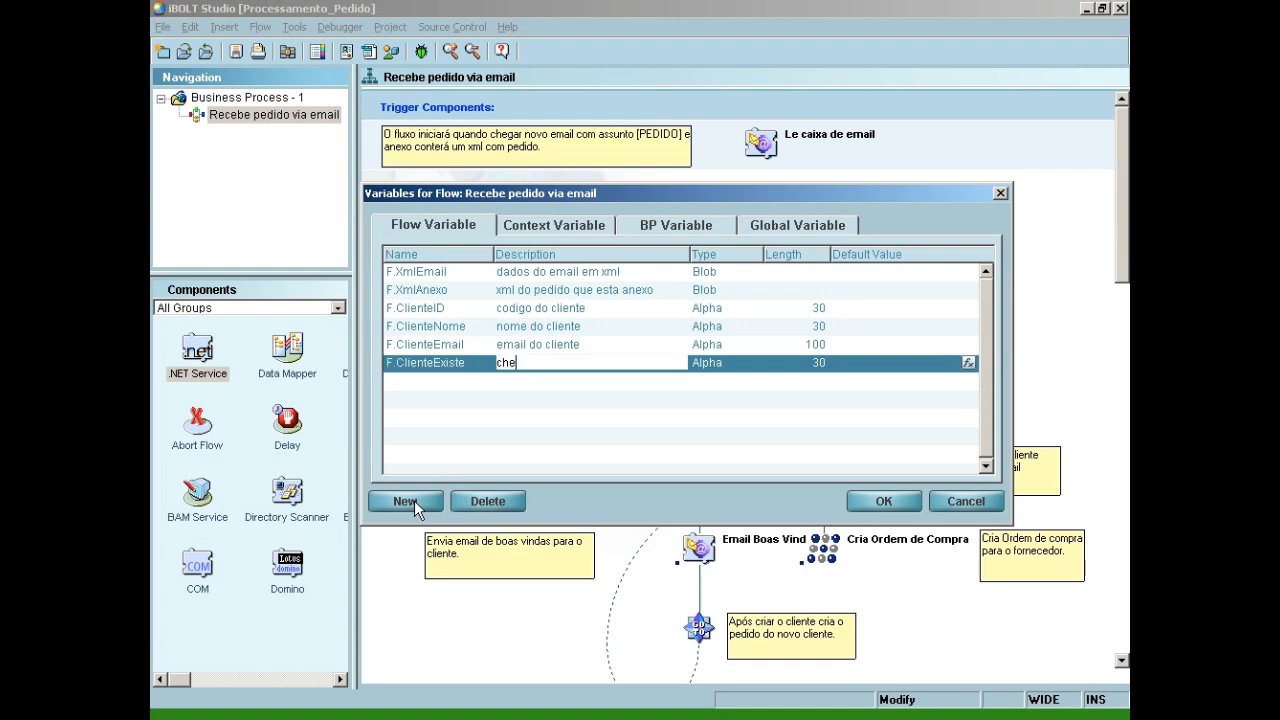
type("car se o cliente existe")
key("Tab")
key("Down")
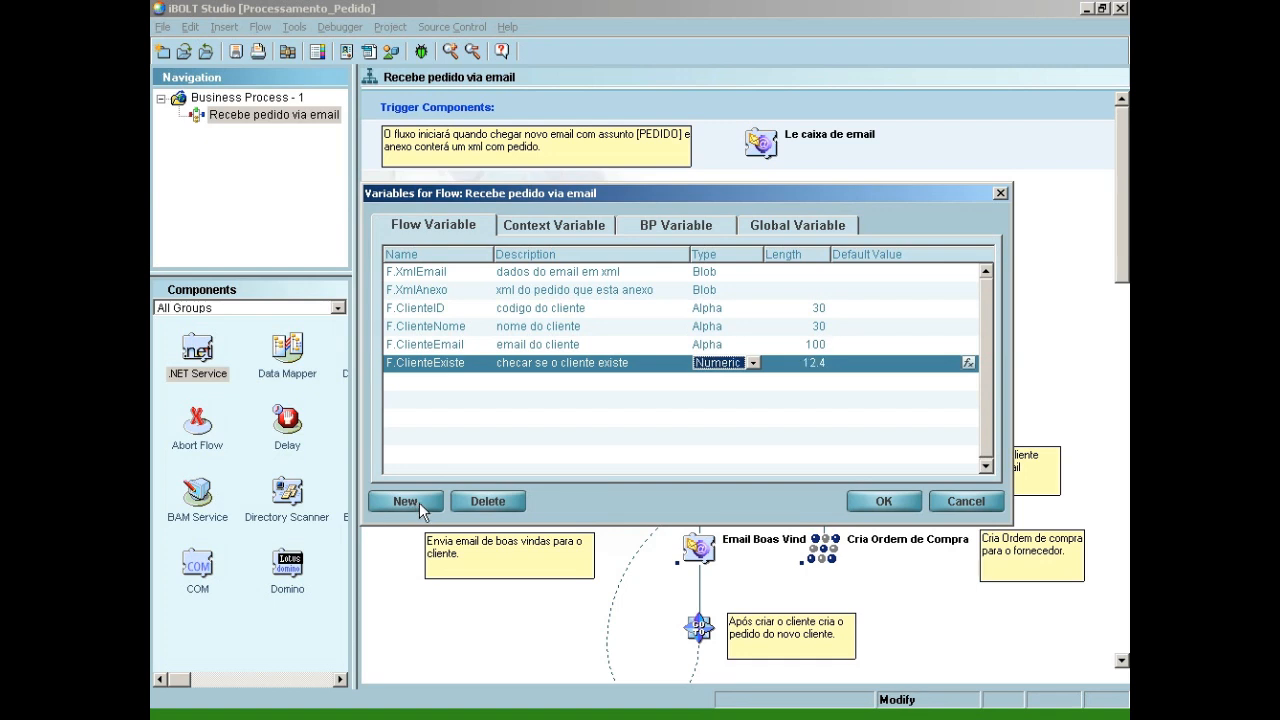
left_click(884, 501)
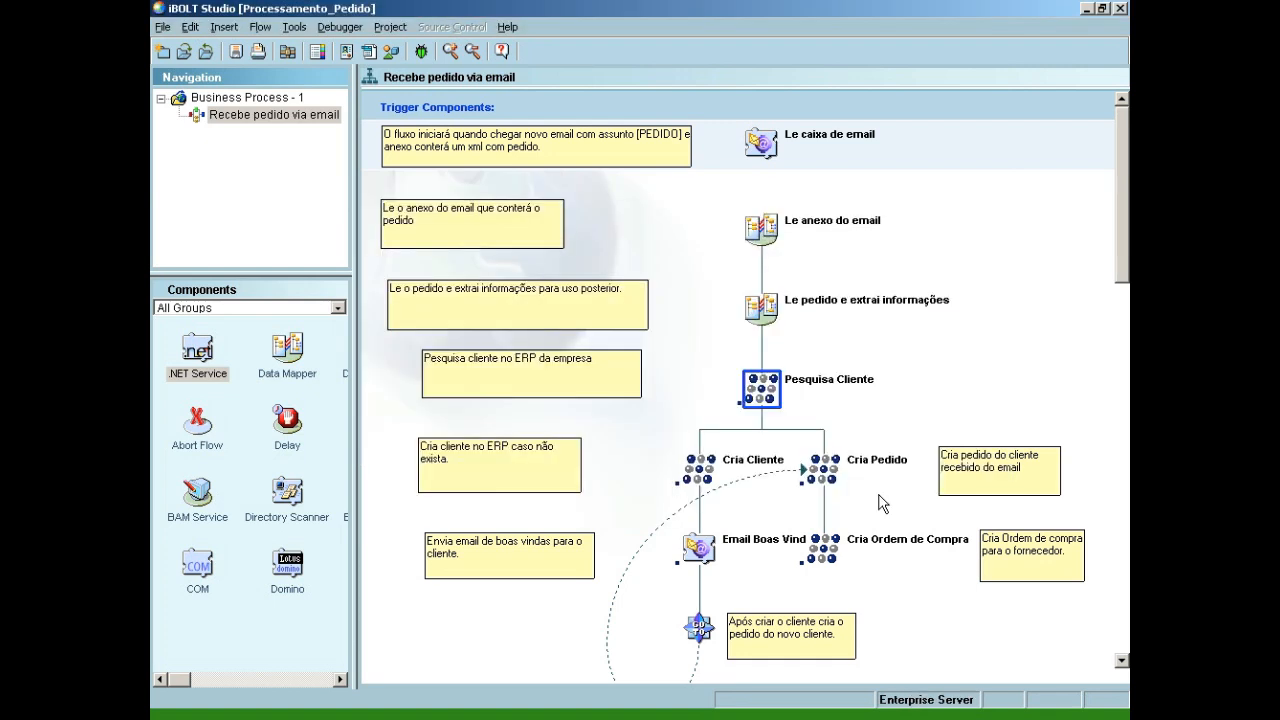
Configure the "Le caixa de email" trigger to filter on subject [PEDIDO] and store its arguments XML in F.XmlEmail
right_click(760, 143)
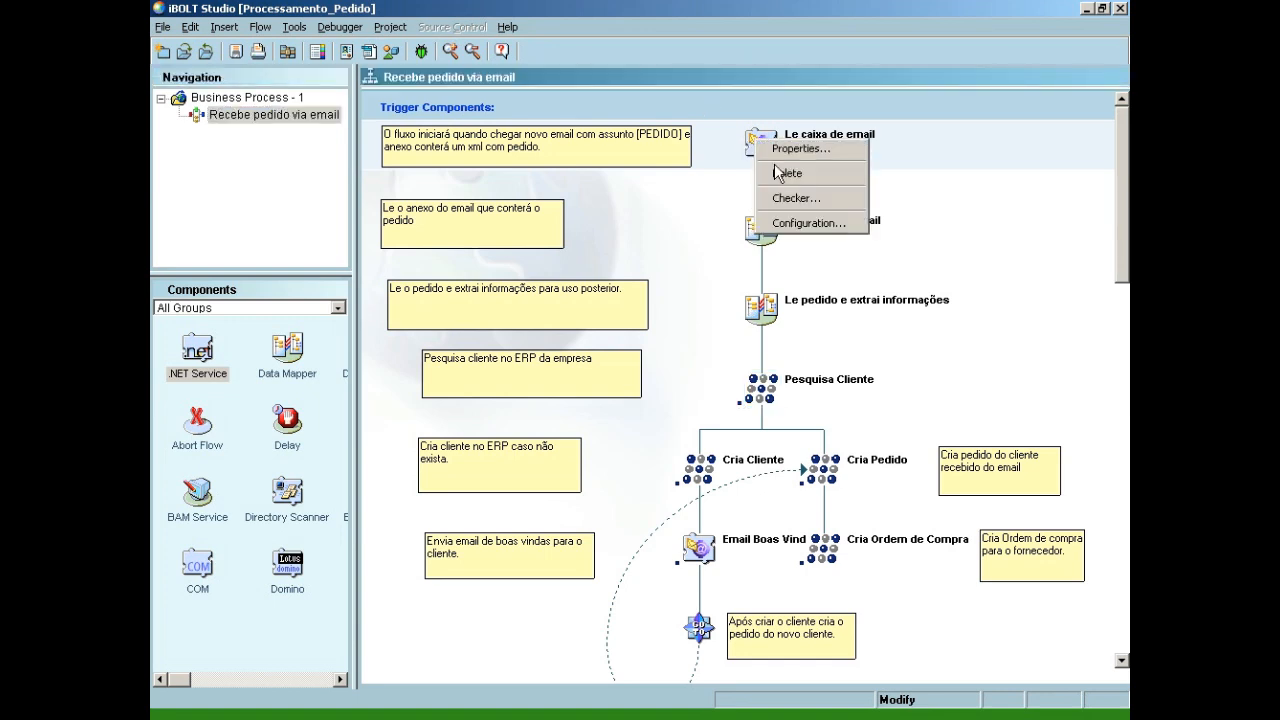
left_click(792, 221)
left_click(606, 328)
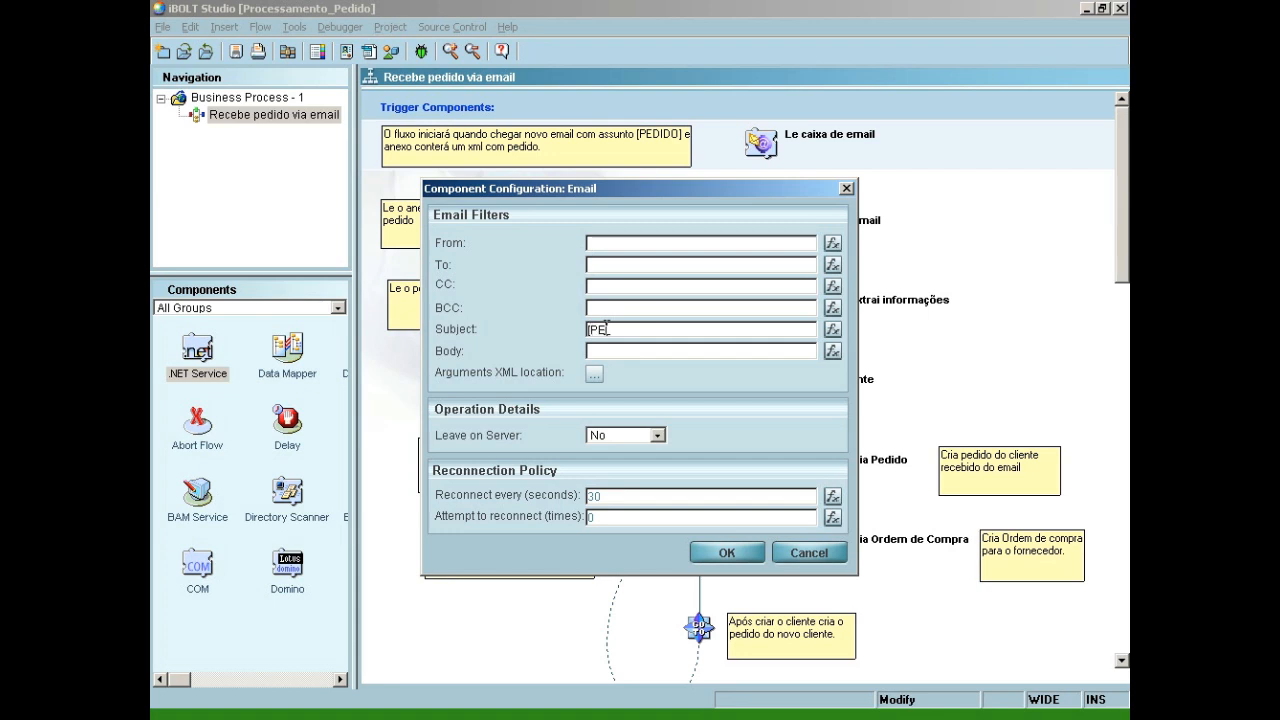
type("[PEDIDO]")
left_click(595, 373)
left_click(581, 341)
left_click(639, 515)
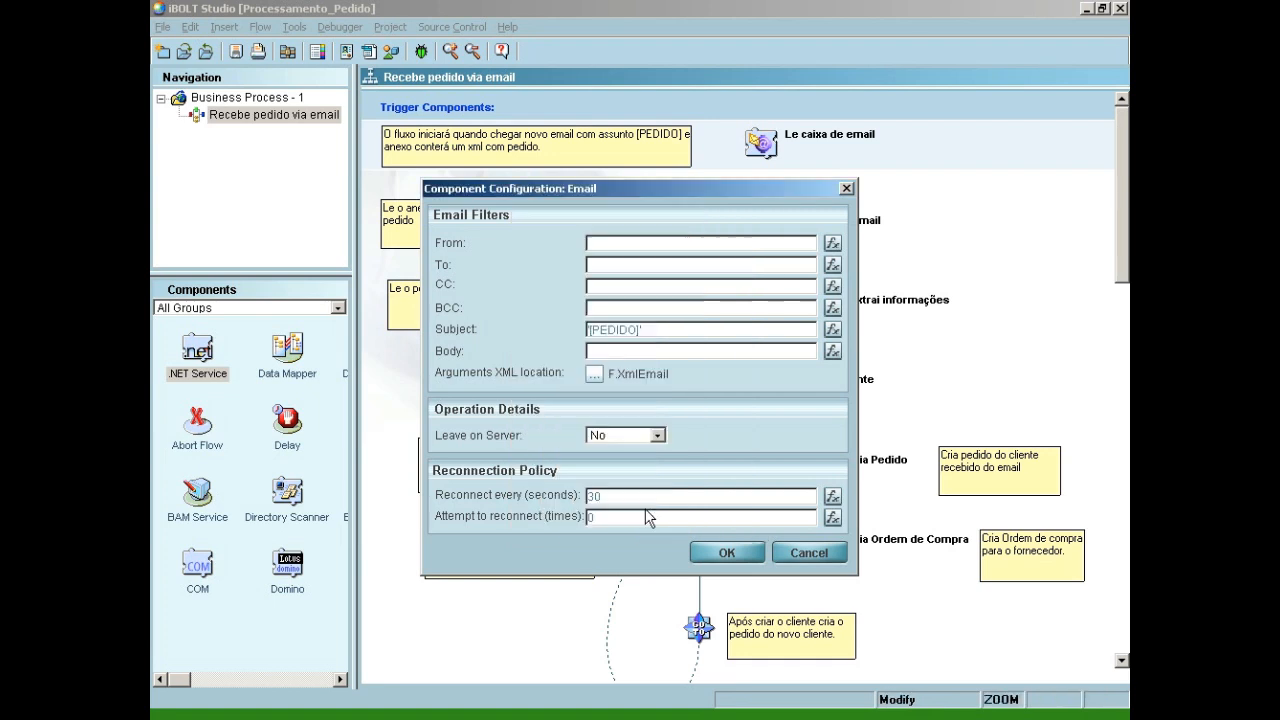
left_click(718, 552)
Add an XML source named le_xml_email to the configuration of the "Le anexo do email" data mapper
right_click(760, 235)
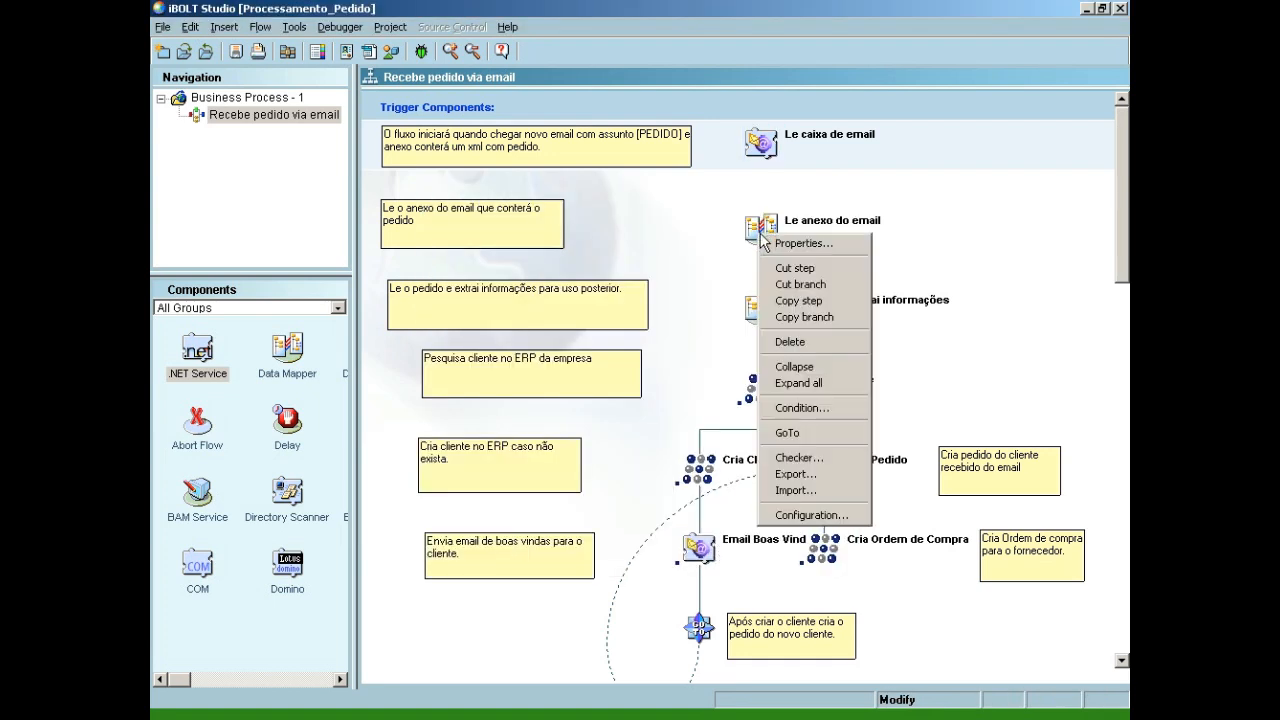
left_click(833, 514)
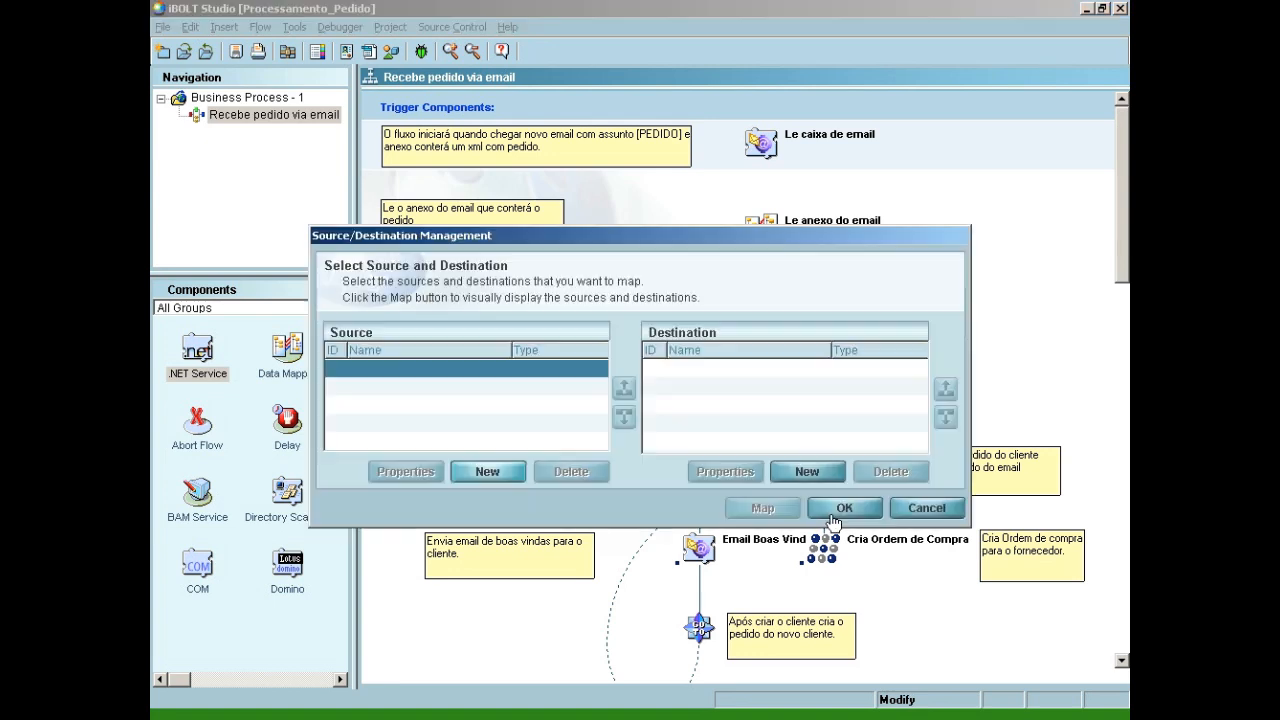
left_click(487, 471)
type("le")
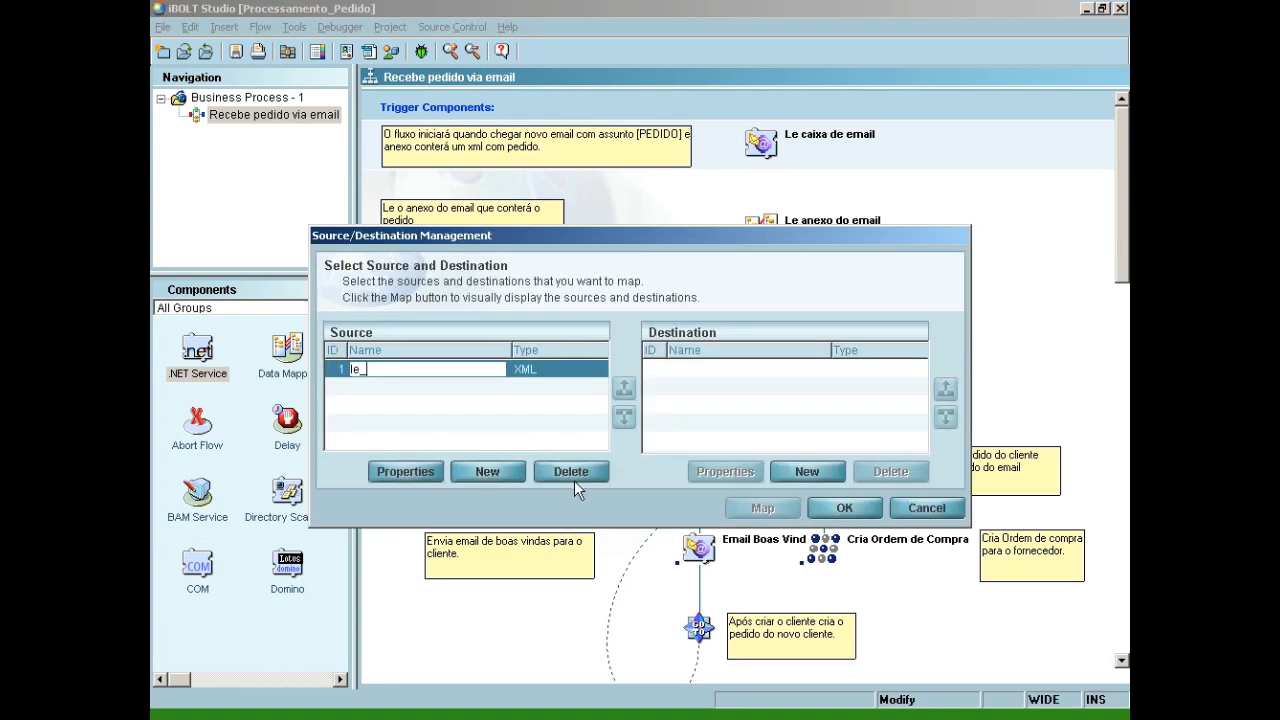
type("_xml_email")
Assign emailtrigger.xsd from the ifclib email xsd folder as the XSD file of the le_xml_email source
left_click(398, 471)
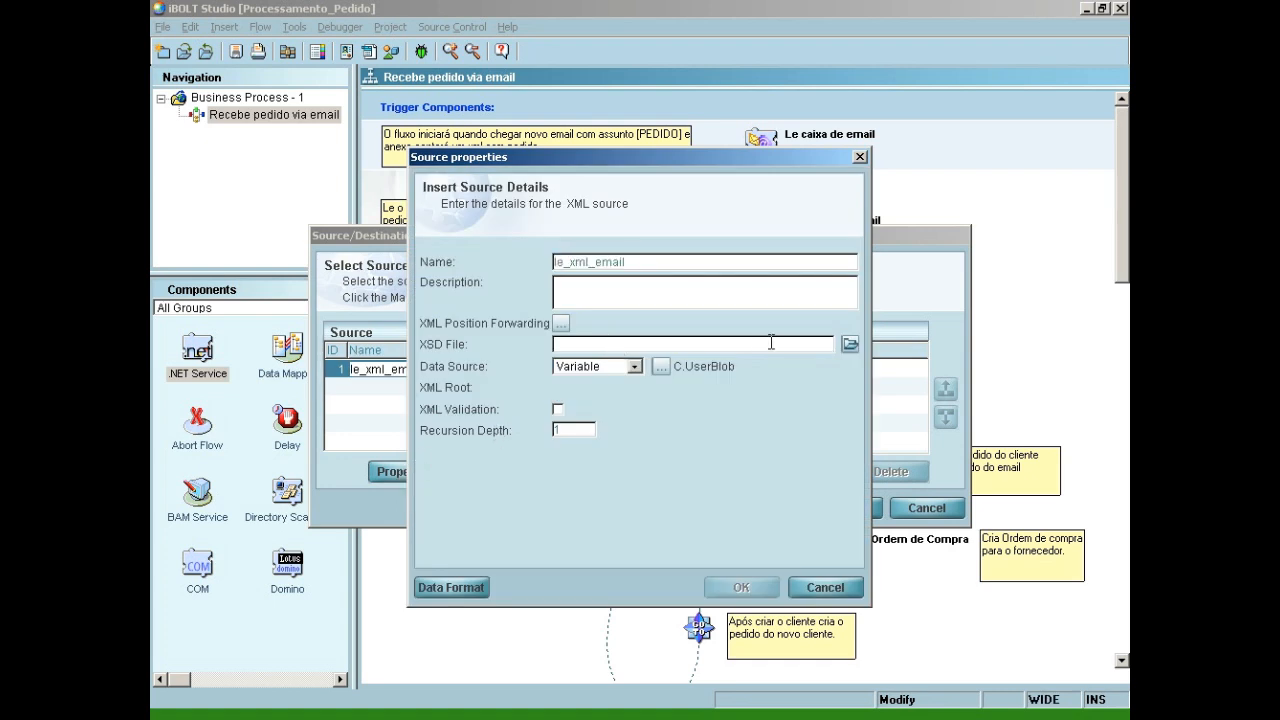
left_click(848, 342)
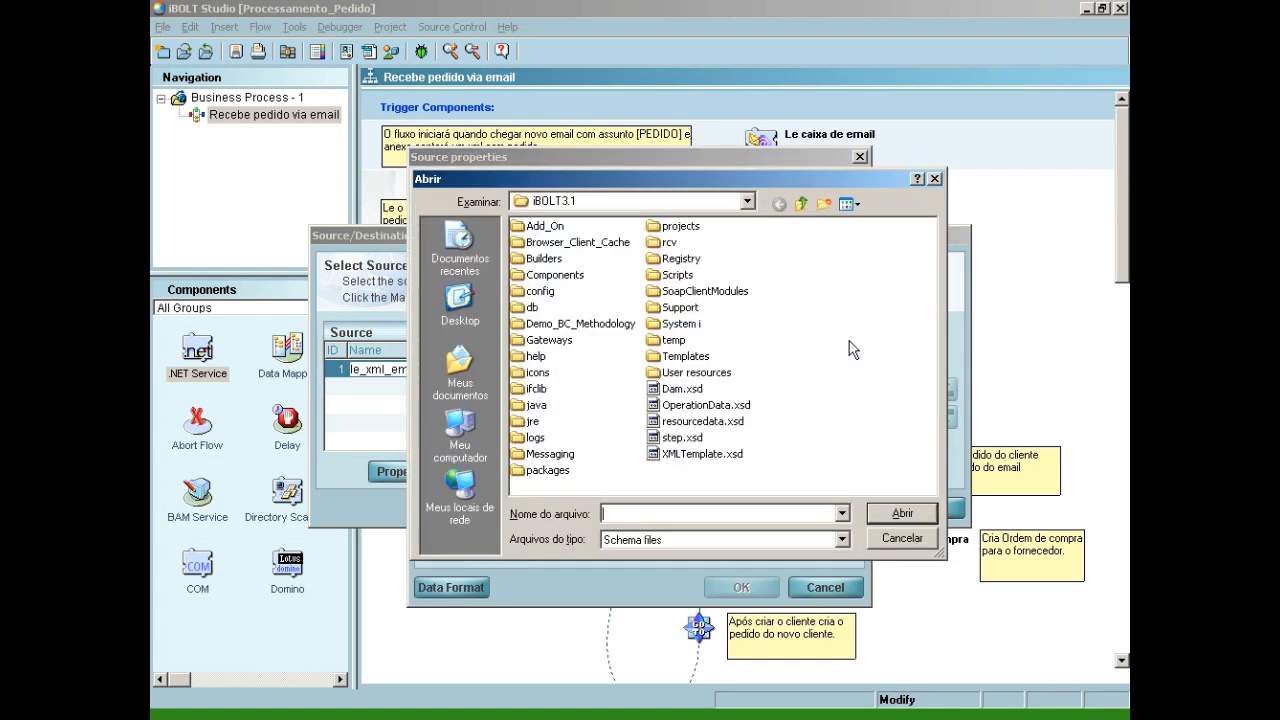
double_click(525, 388)
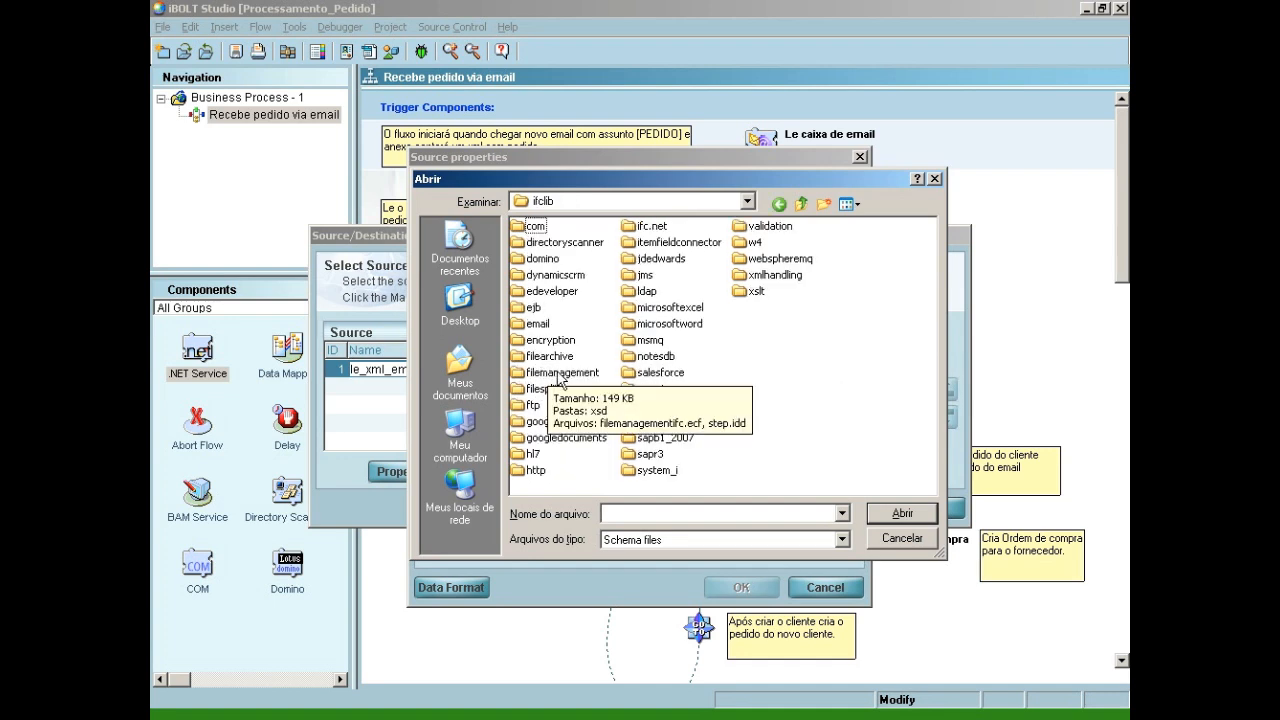
double_click(538, 324)
double_click(536, 227)
left_click(547, 242)
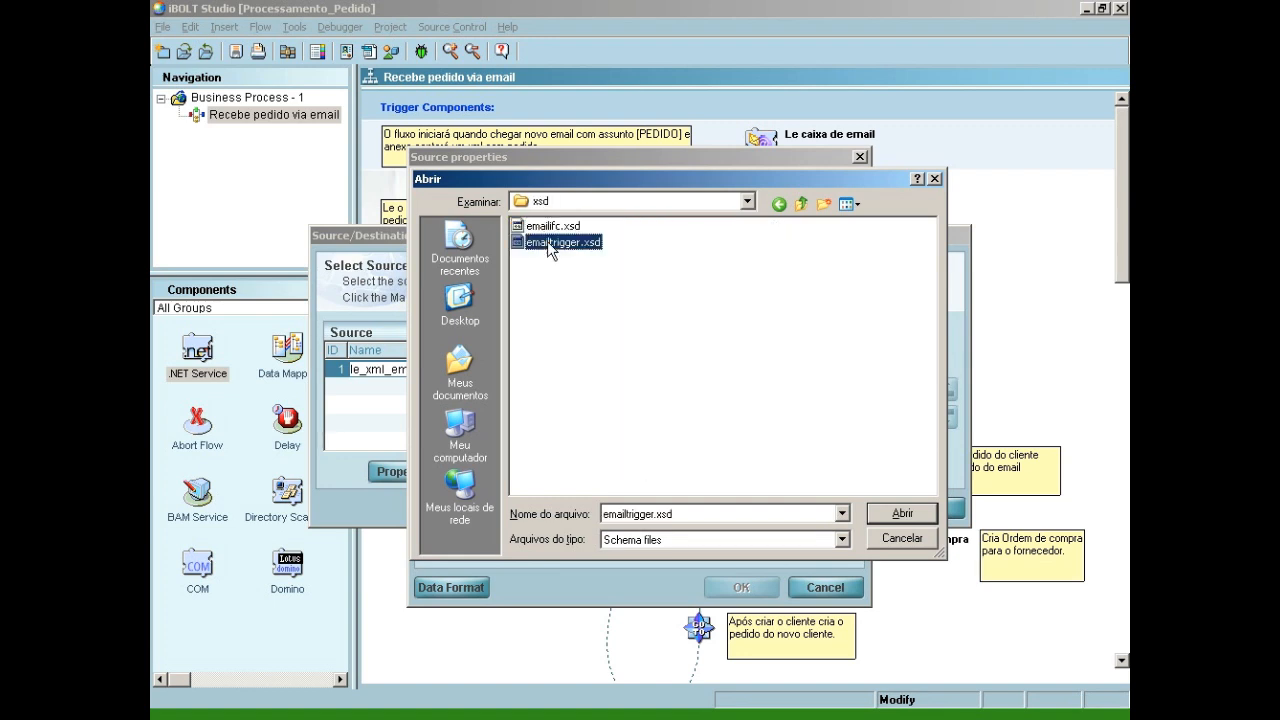
double_click(547, 241)
Set the le_xml_email source's data source variable to F.XmlEmail and accept the source properties
left_click(655, 366)
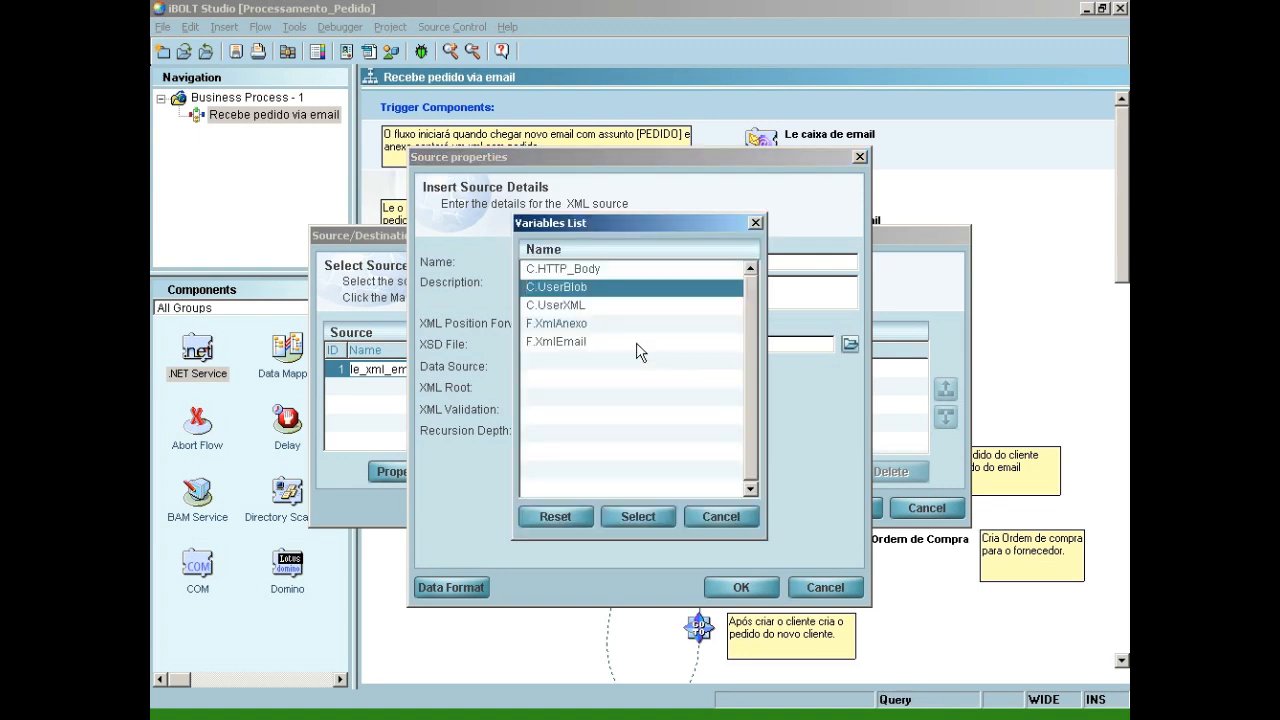
left_click(572, 344)
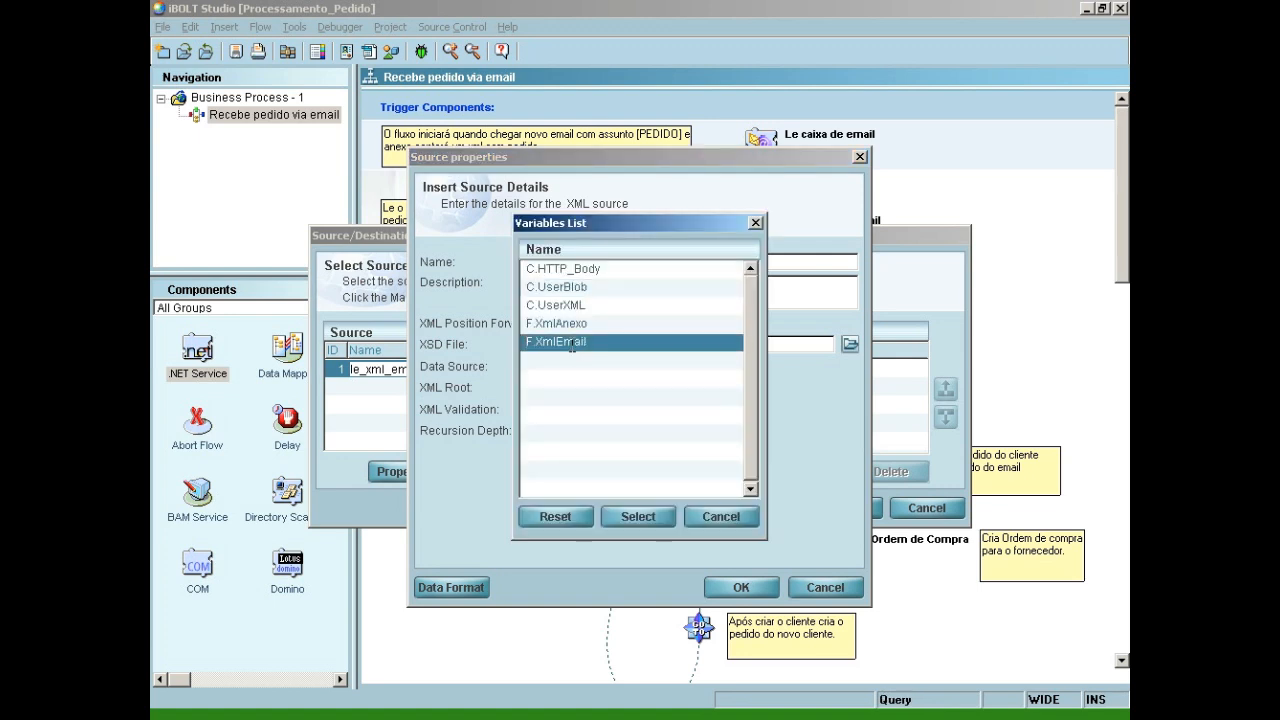
left_click(639, 516)
left_click(740, 588)
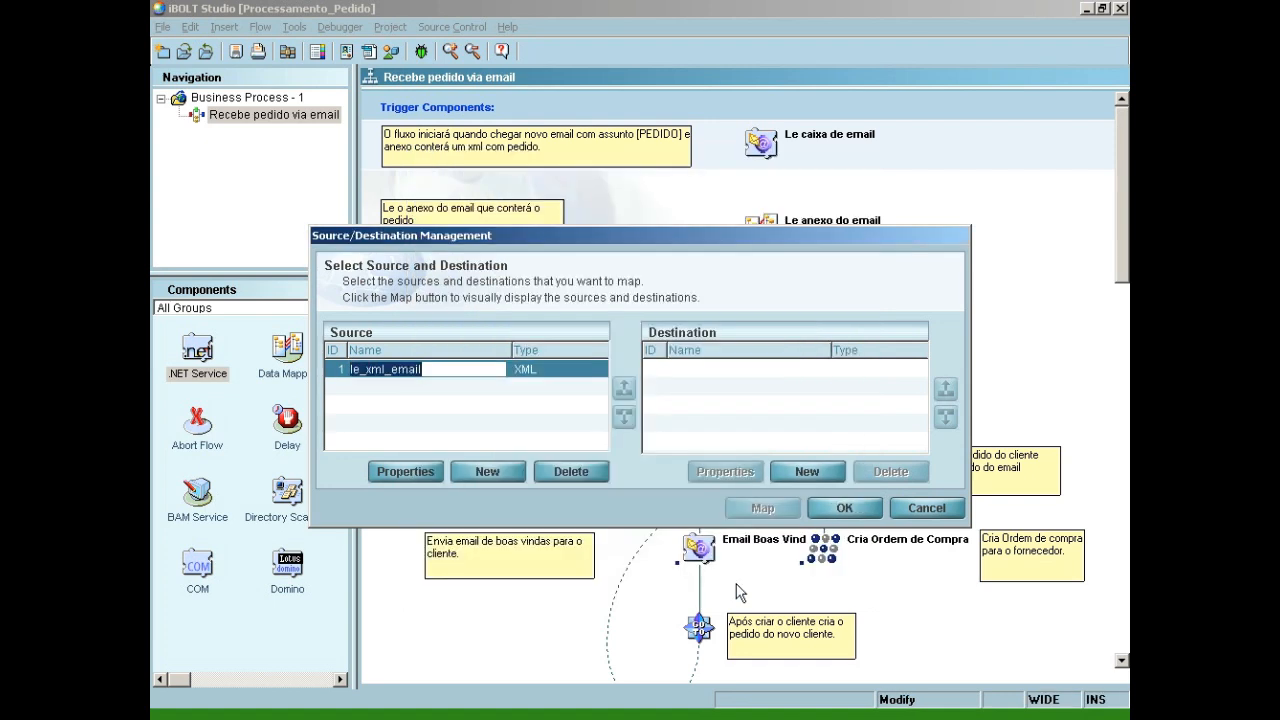
Add a destination named grava_anexo with the type Variables
left_click(805, 474)
type("gh")
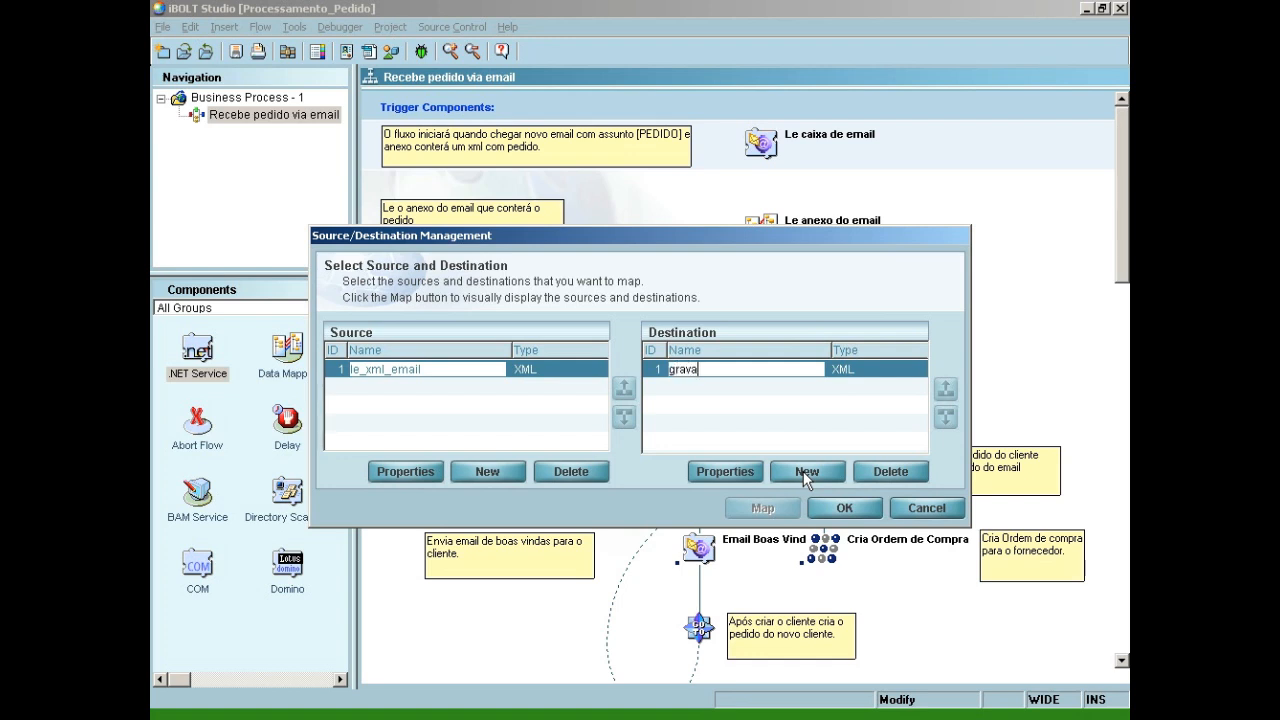
type("ava_anexo")
left_click(866, 378)
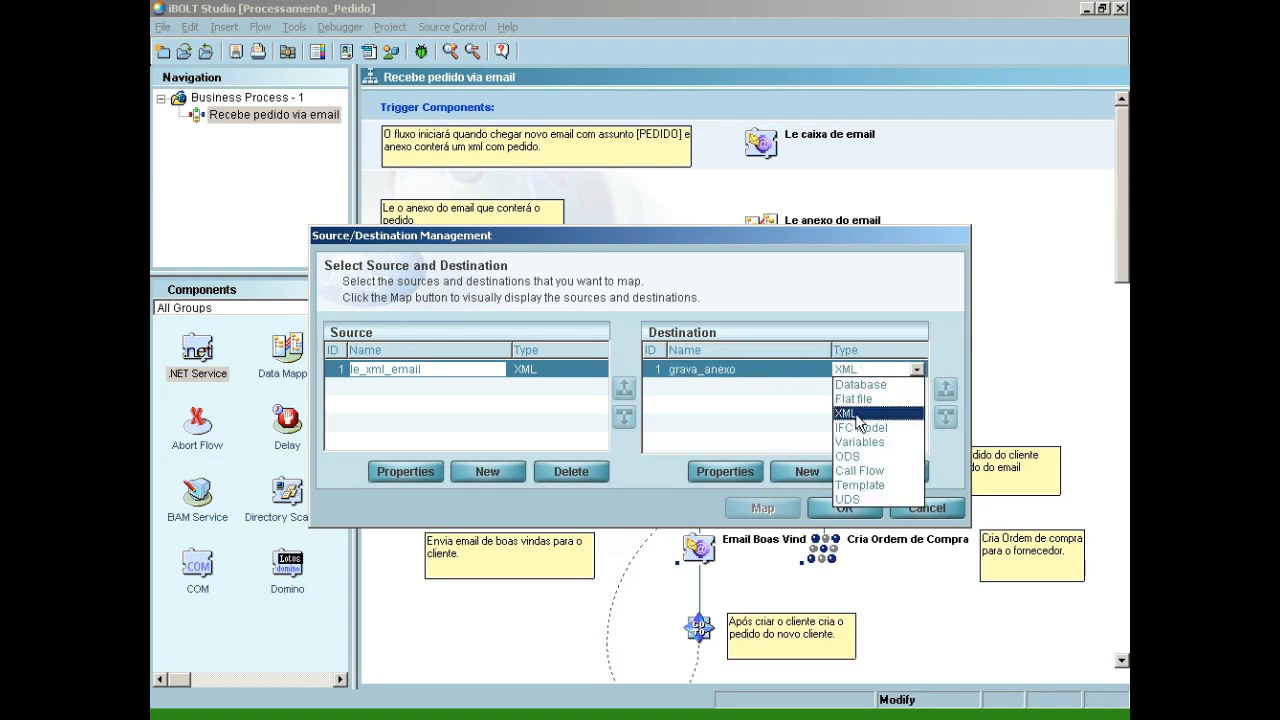
left_click(860, 441)
Include the F.XmlAnexo variable in the grava_anexo destination's properties
left_click(725, 471)
left_click(665, 449)
key("End")
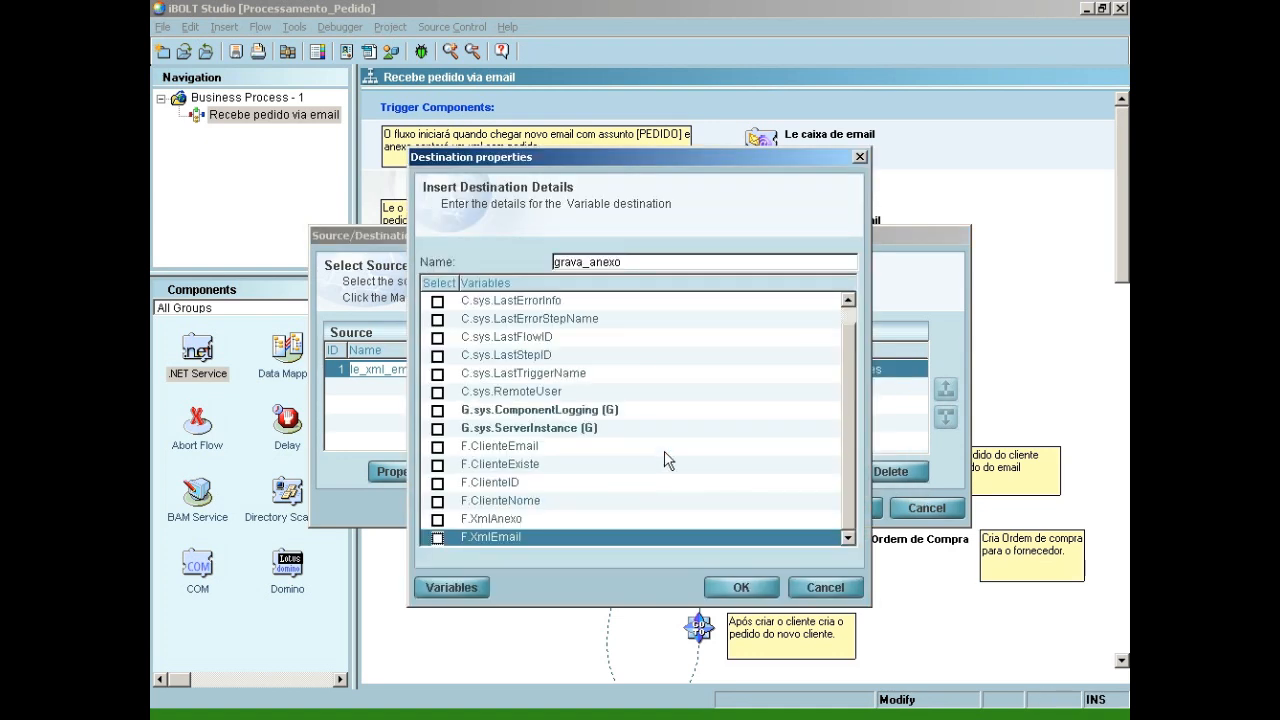
left_click(437, 519)
left_click(740, 587)
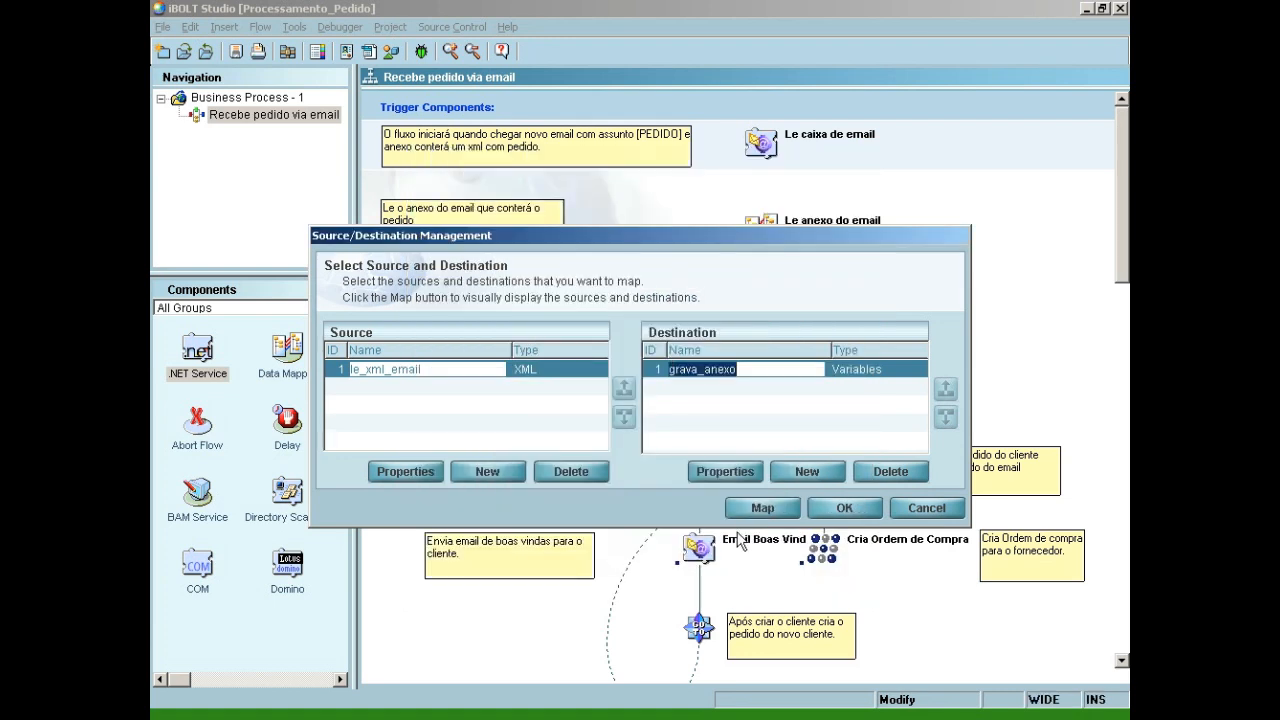
Map AttachmentFile from the received email's Attachments to F.XmlAnexo in grava_anexo and accept the mapping
left_click(755, 508)
double_click(280, 196)
left_click(258, 220)
left_click(278, 251)
left_click(297, 266)
left_click(316, 281)
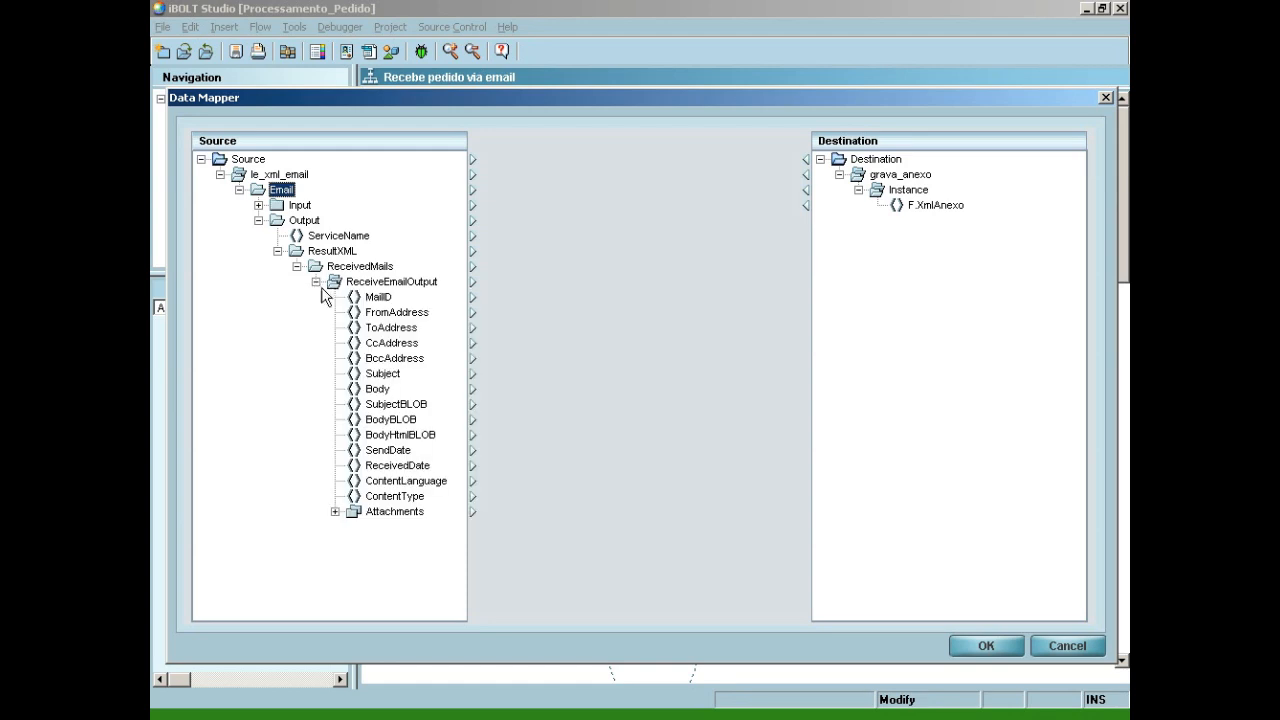
left_click(335, 512)
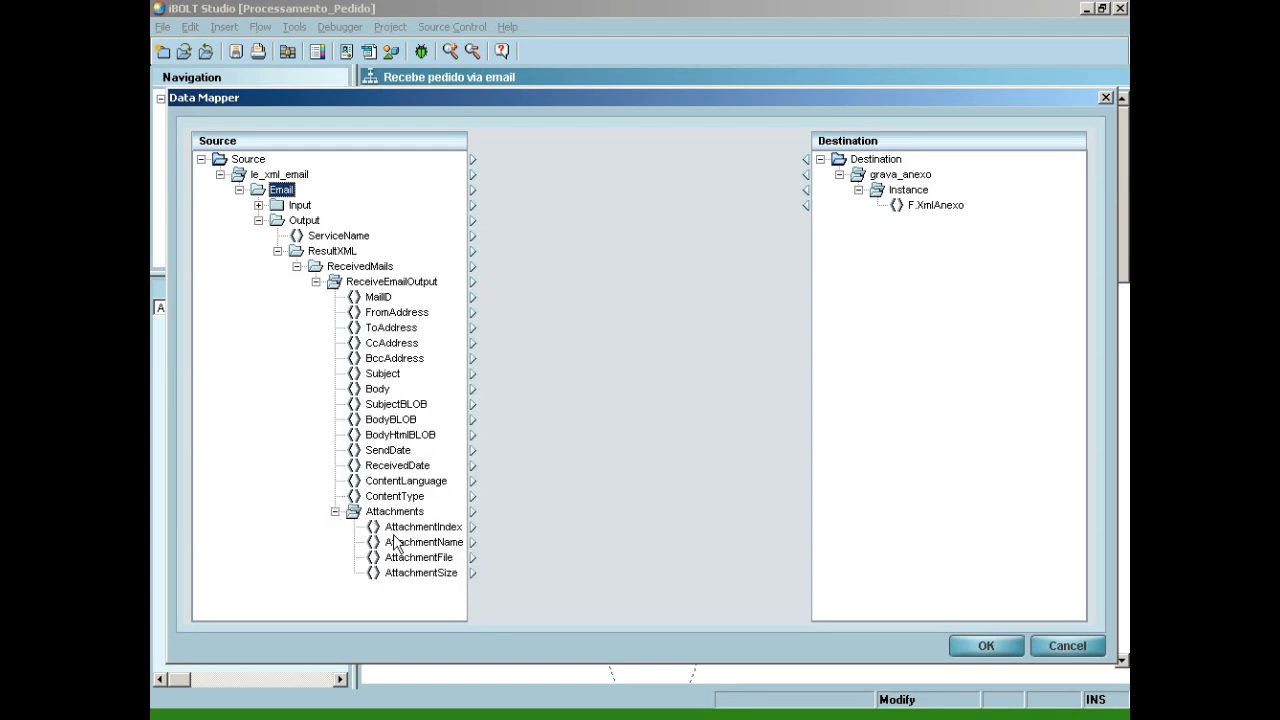
left_click_drag(405, 557, 926, 215)
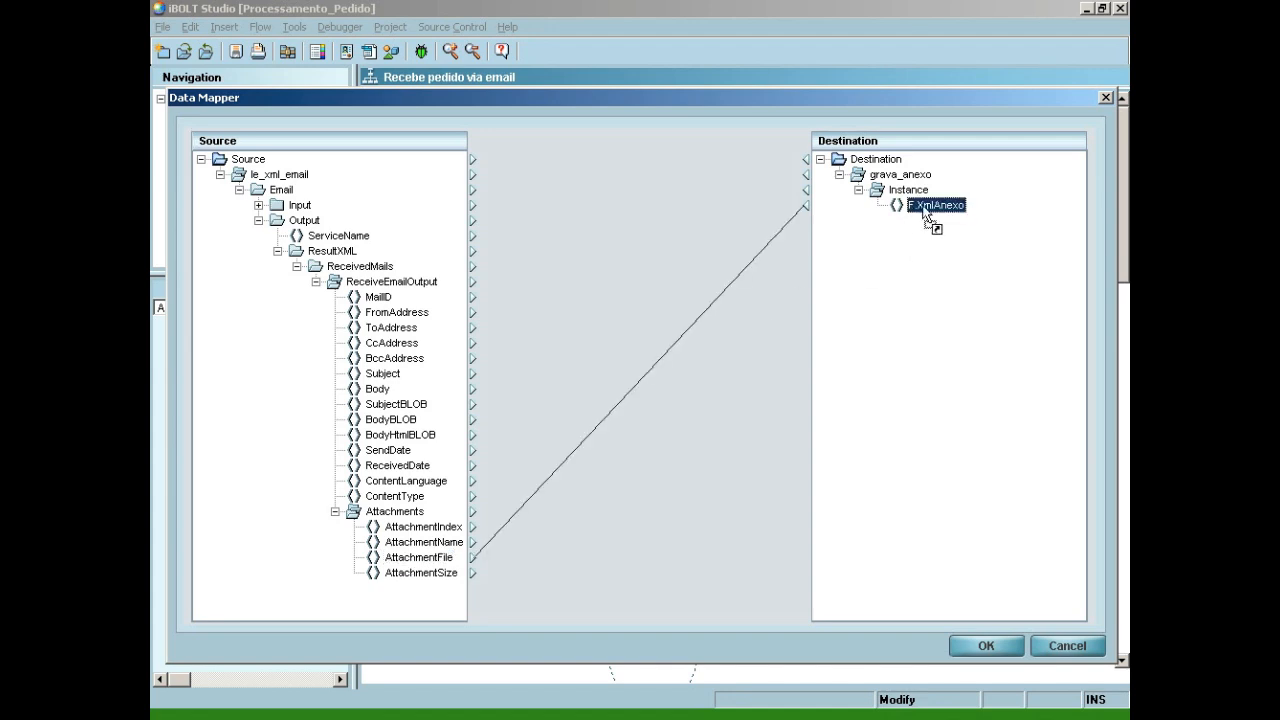
left_click(994, 649)
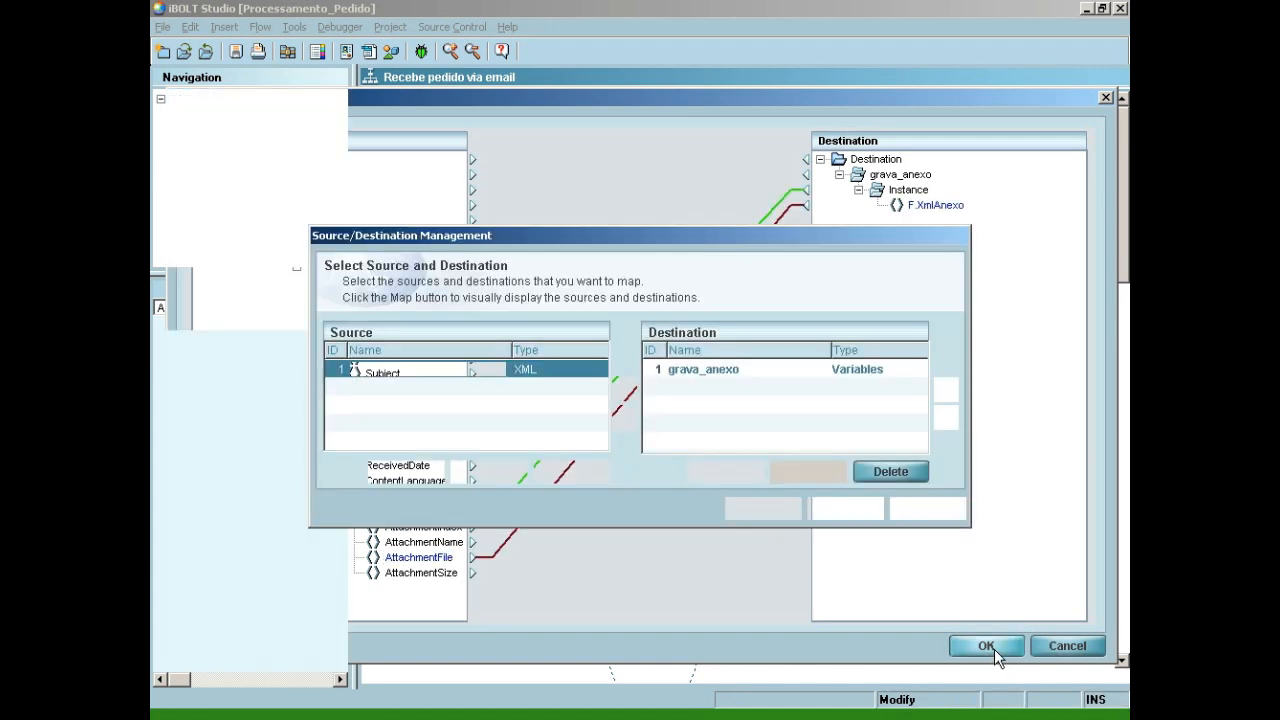
Accept the email attachment mapping setup and add an XML source named le_xml_pedido to the Le pedido e extrai informações step
left_click(855, 508)
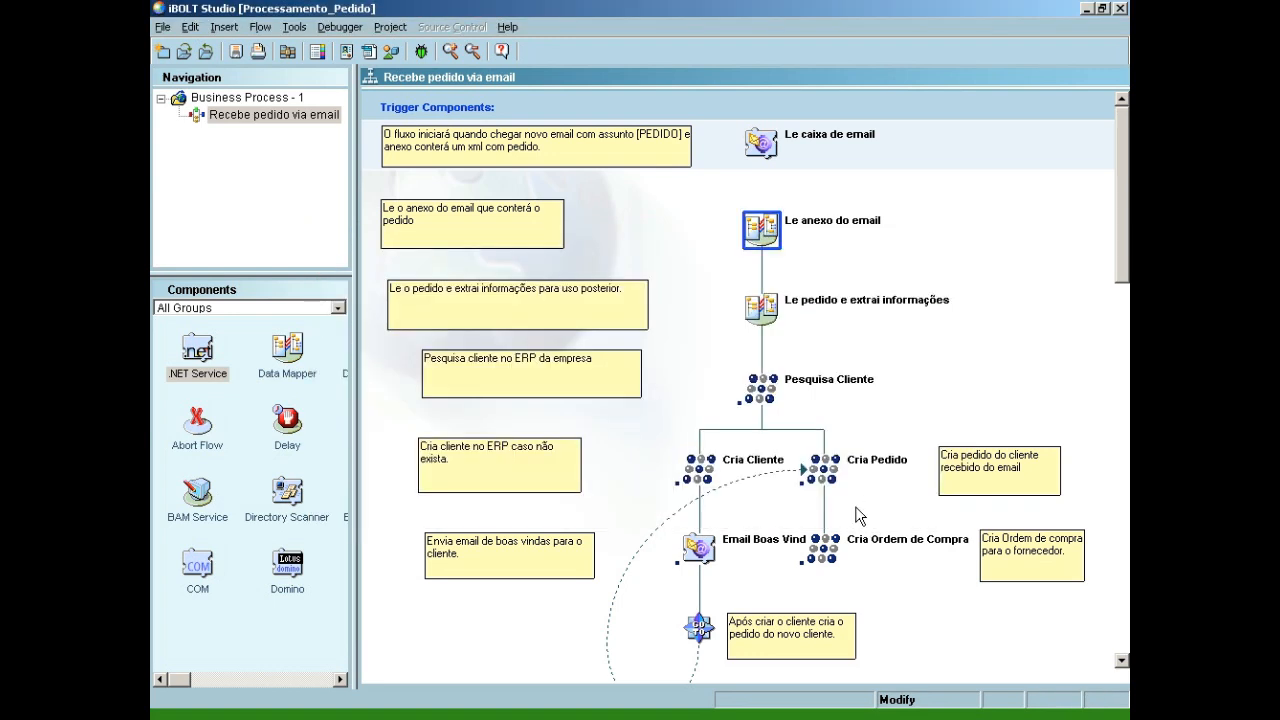
right_click(765, 309)
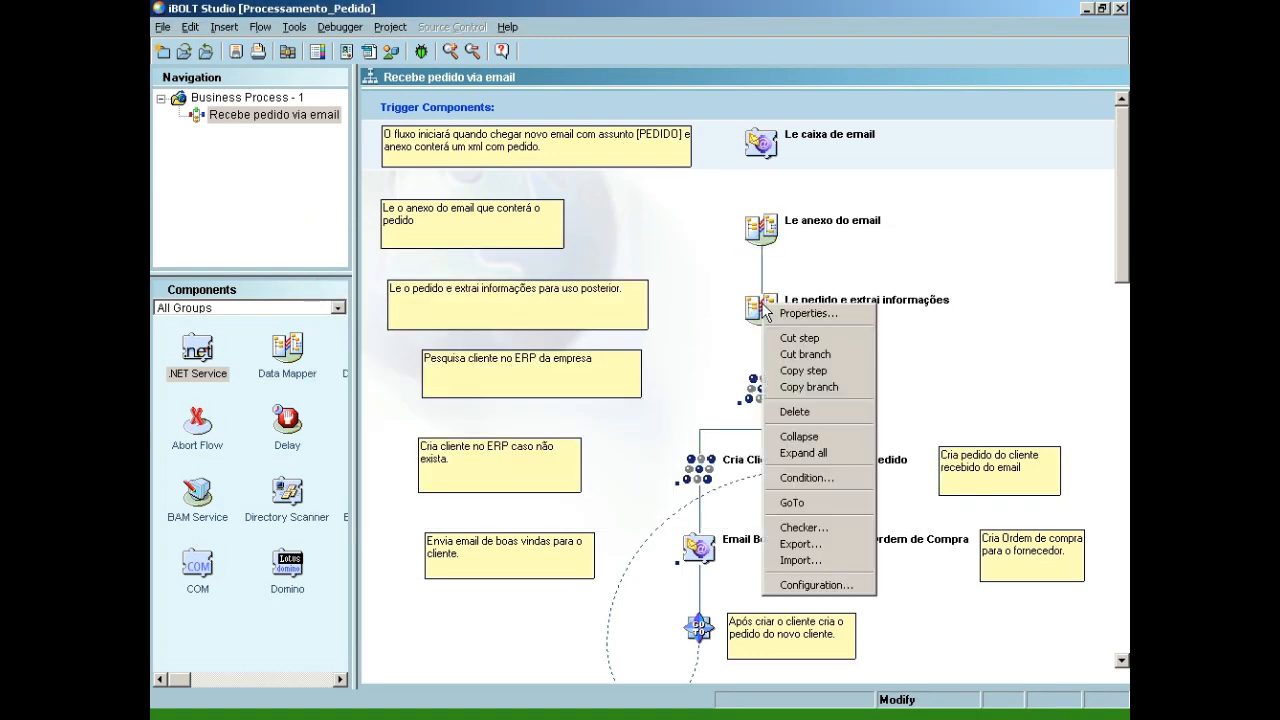
left_click(818, 584)
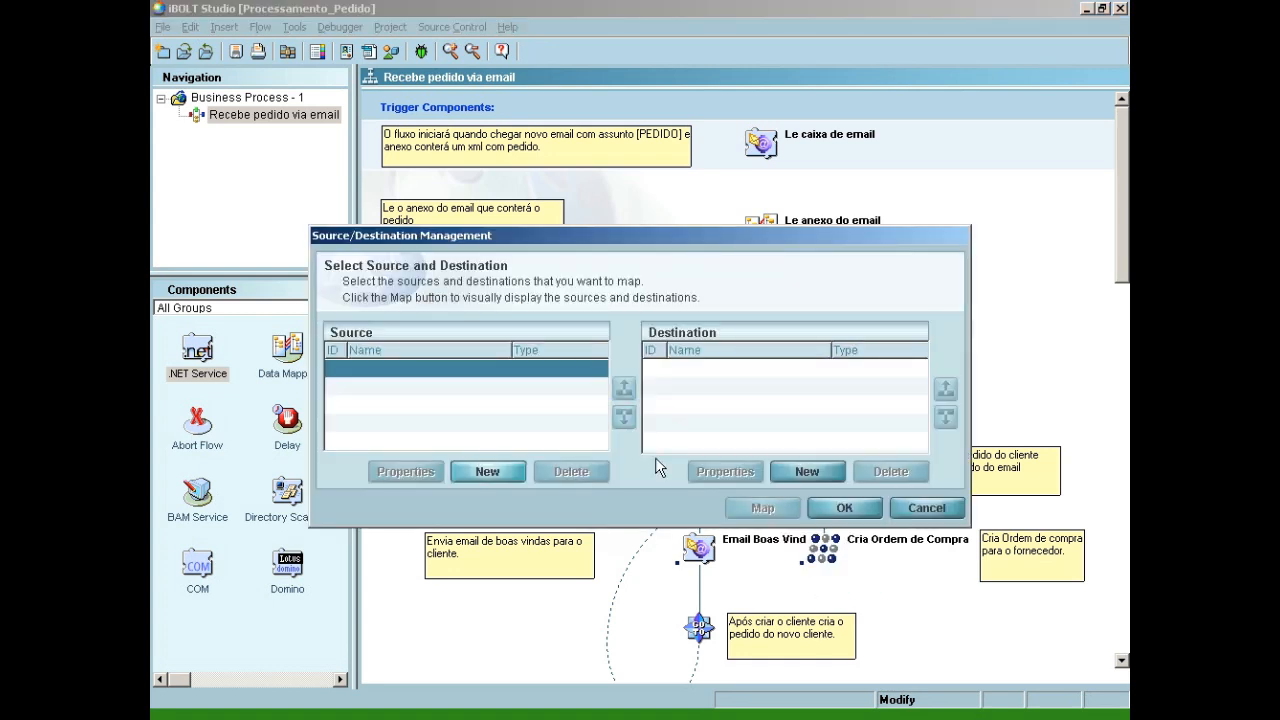
left_click(520, 471)
type("le")
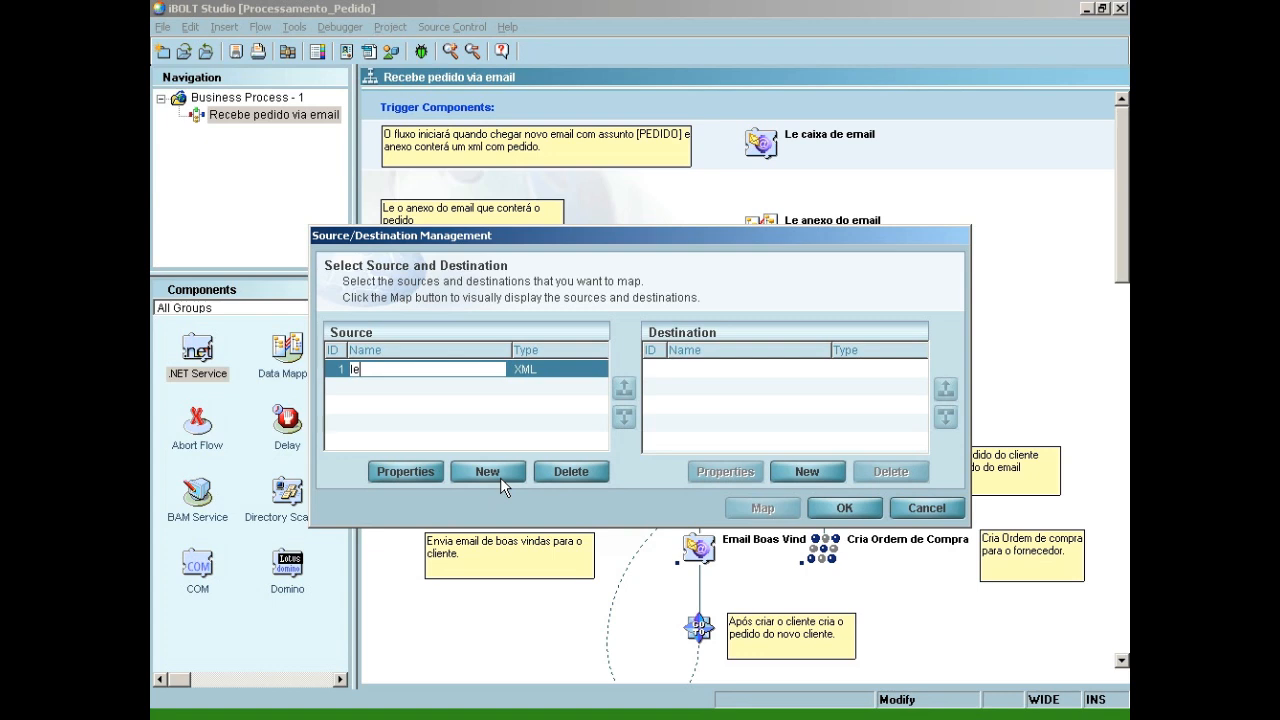
type("_xml_pedido")
Assign the New_Order.xsd schema from the Schemas folder as the le_xml_pedido source's XSD file
left_click(432, 470)
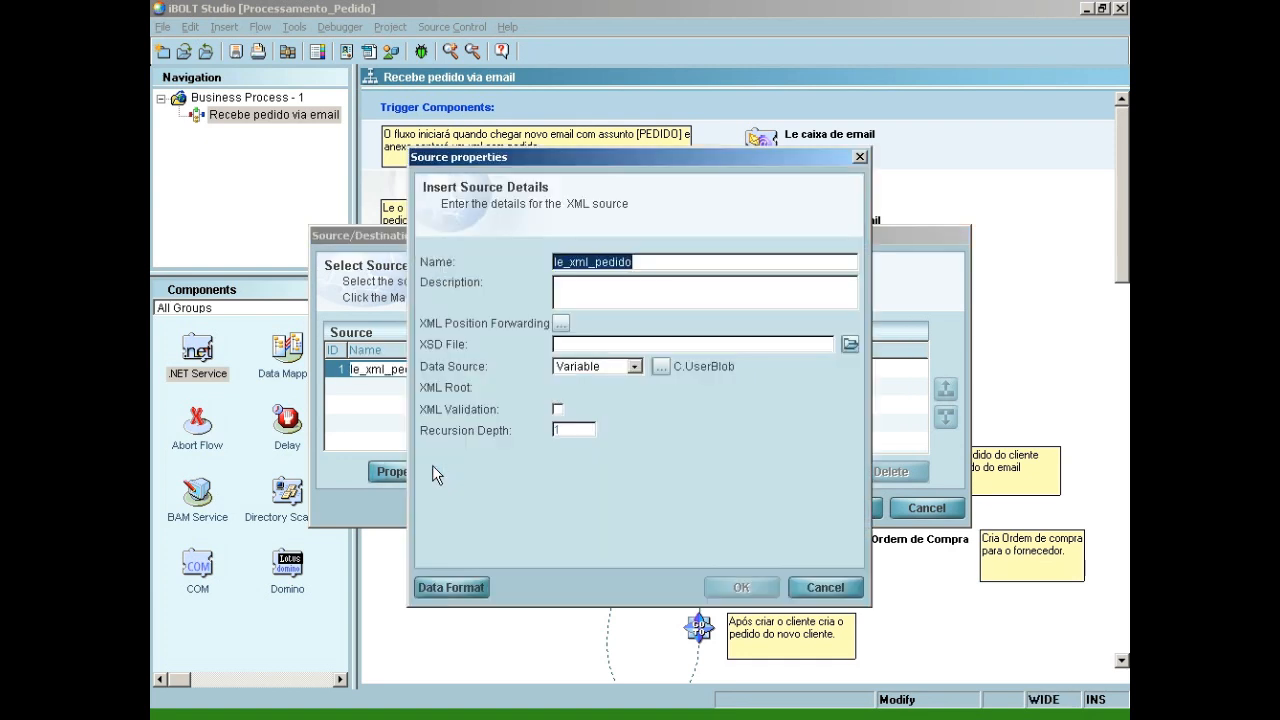
left_click(849, 345)
double_click(676, 226)
left_click(626, 227)
double_click(626, 227)
double_click(551, 303)
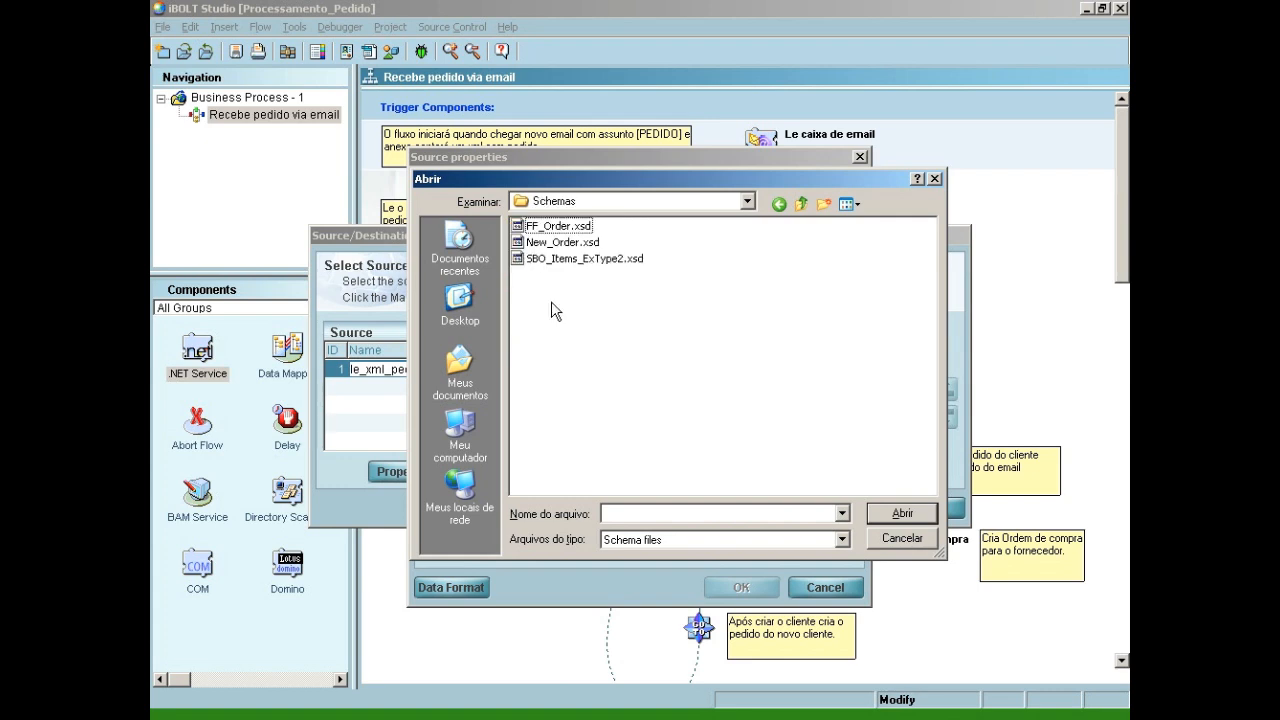
double_click(560, 243)
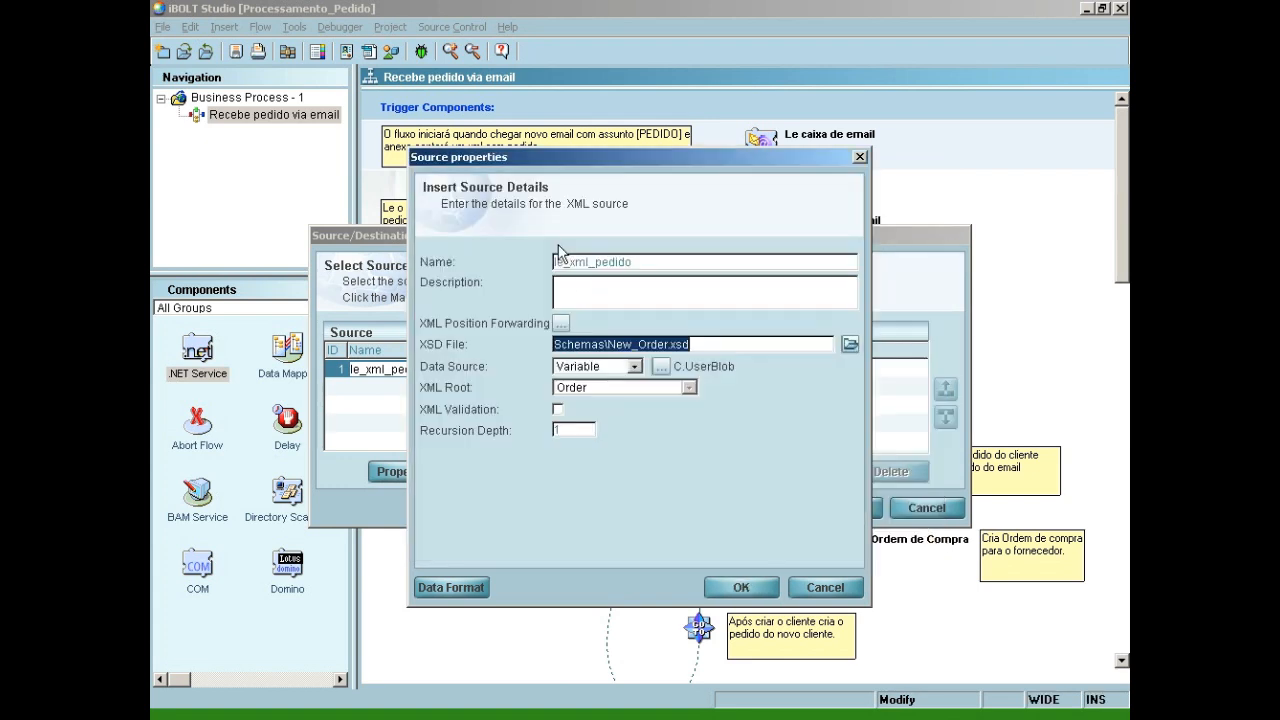
Set the le_xml_pedido source's data source variable to F.XmlAnexo and accept the source properties
left_click(666, 368)
left_click(600, 322)
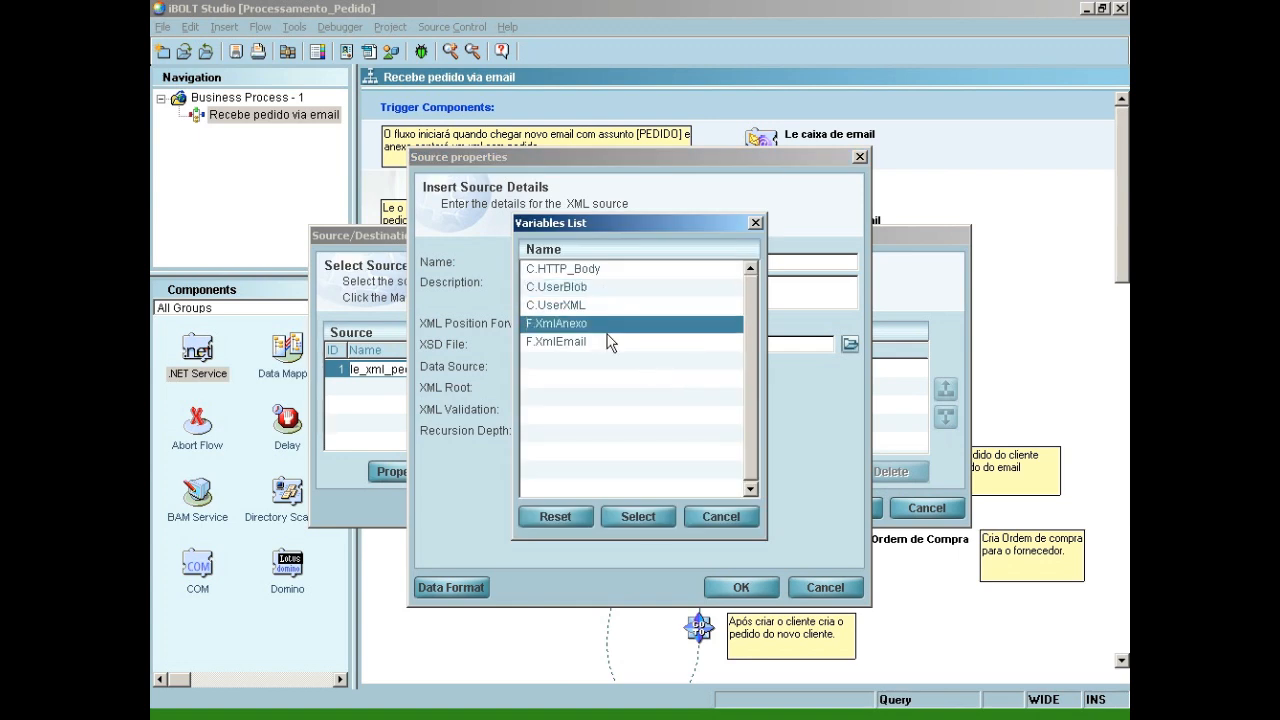
left_click(655, 516)
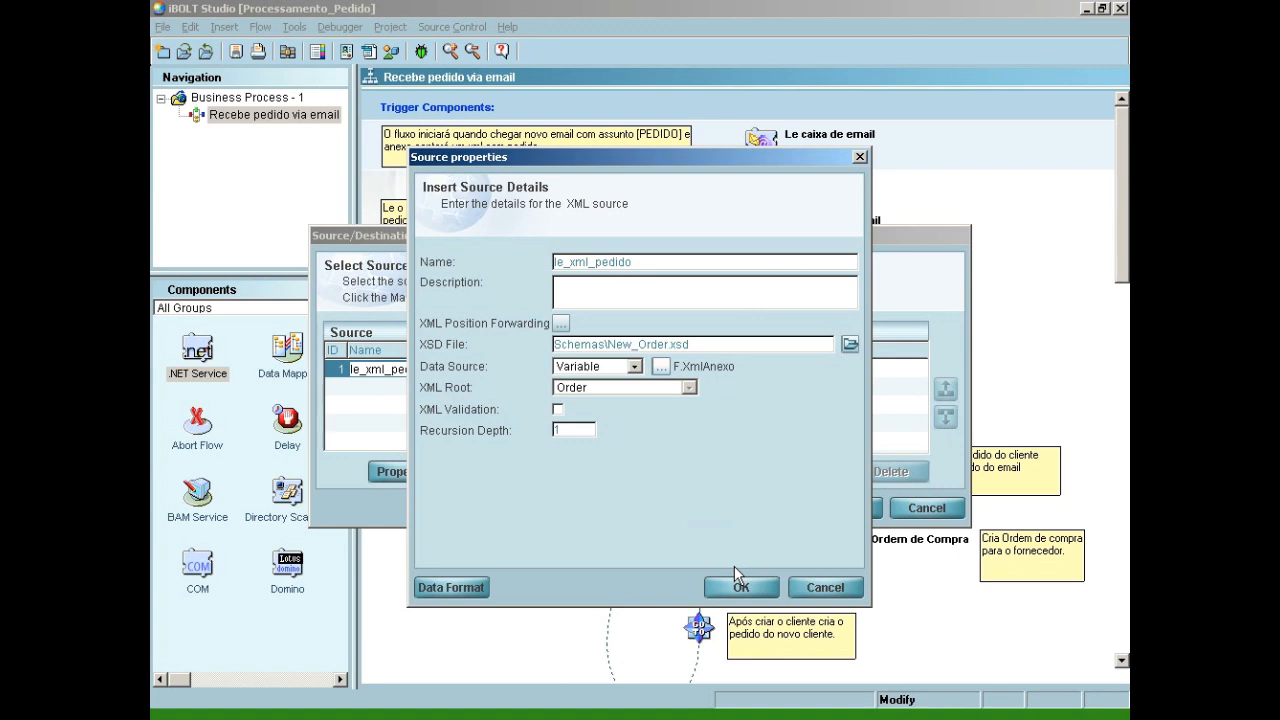
left_click(744, 590)
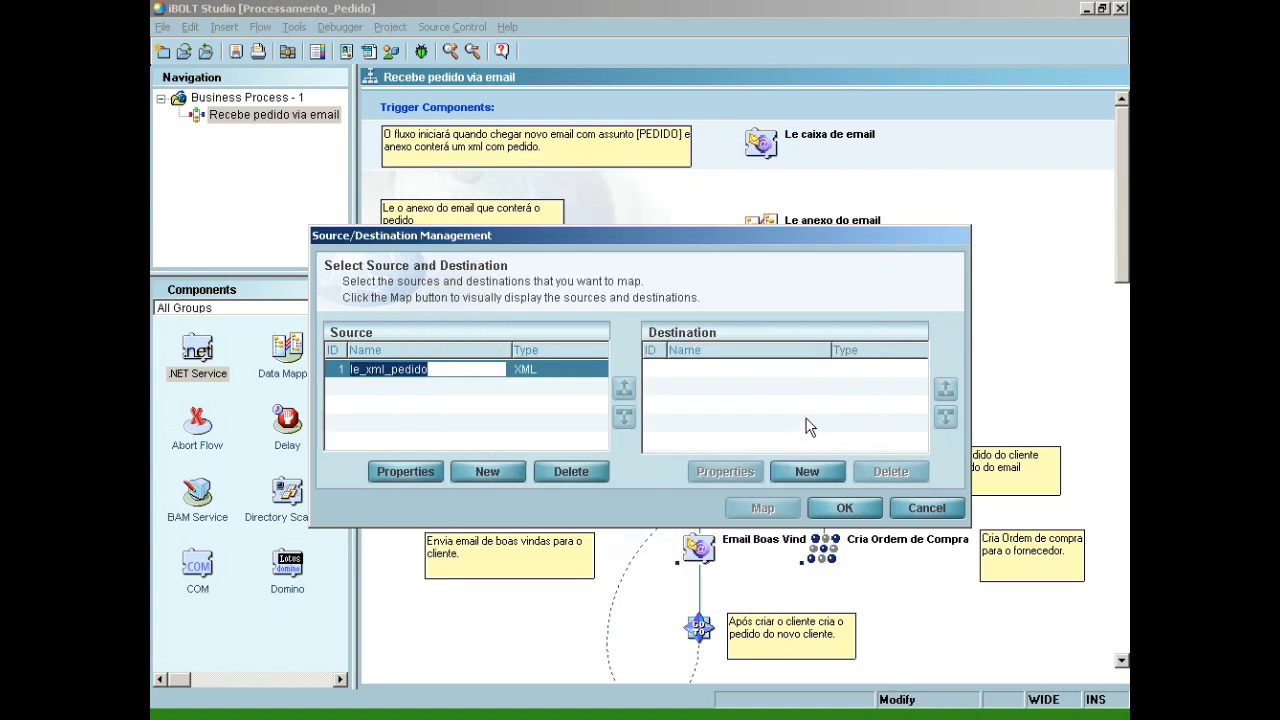
Add a destination named grava_dados_pedido with the type Variables
left_click(804, 467)
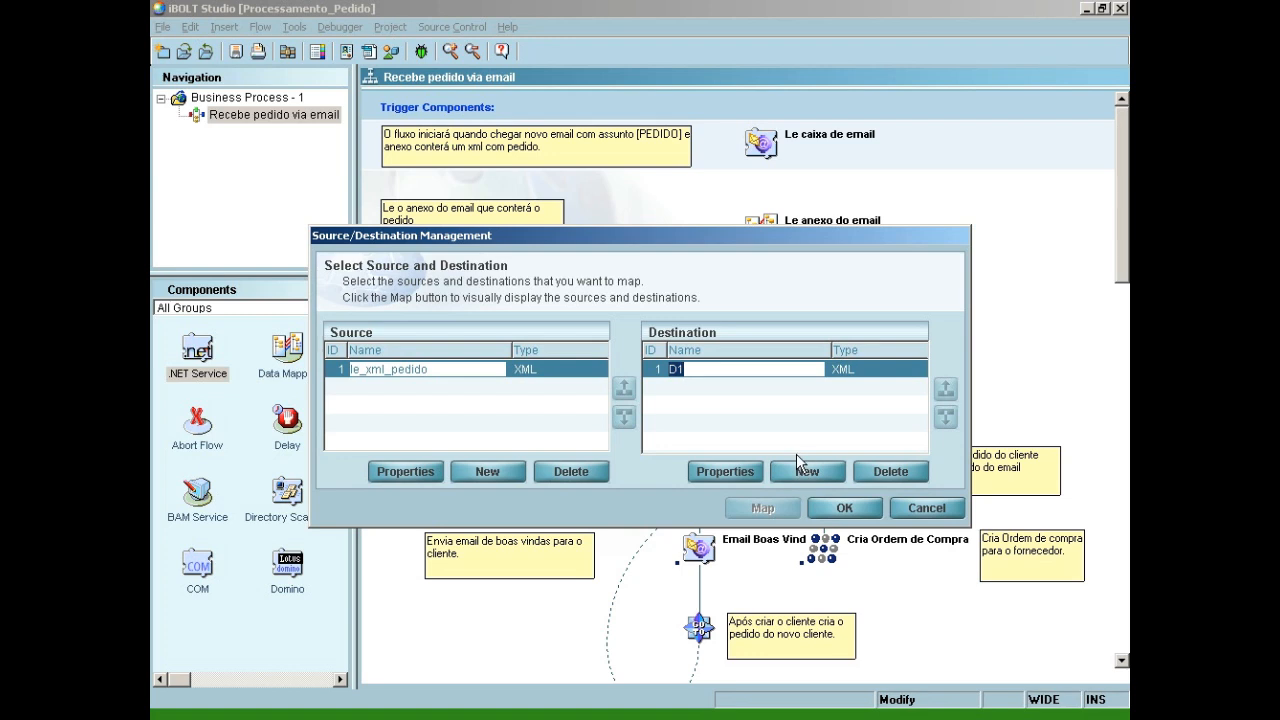
type("grava_dados_pedido")
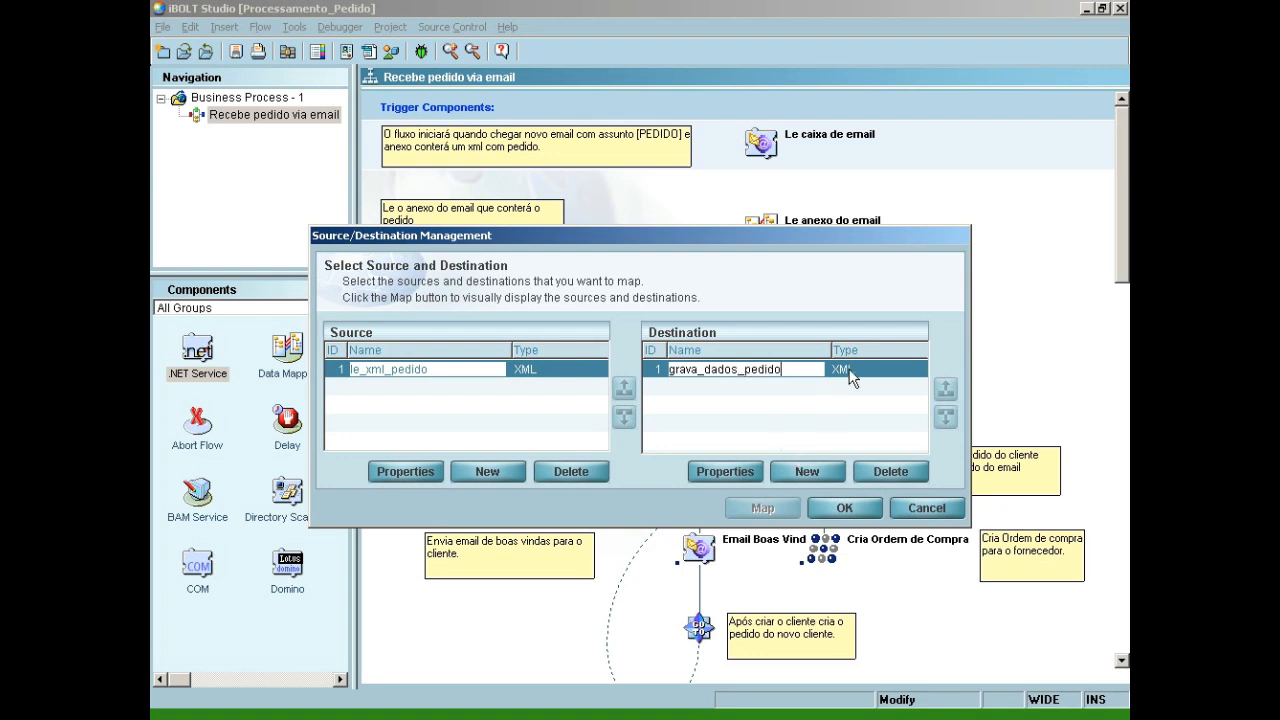
left_click(849, 376)
left_click(862, 439)
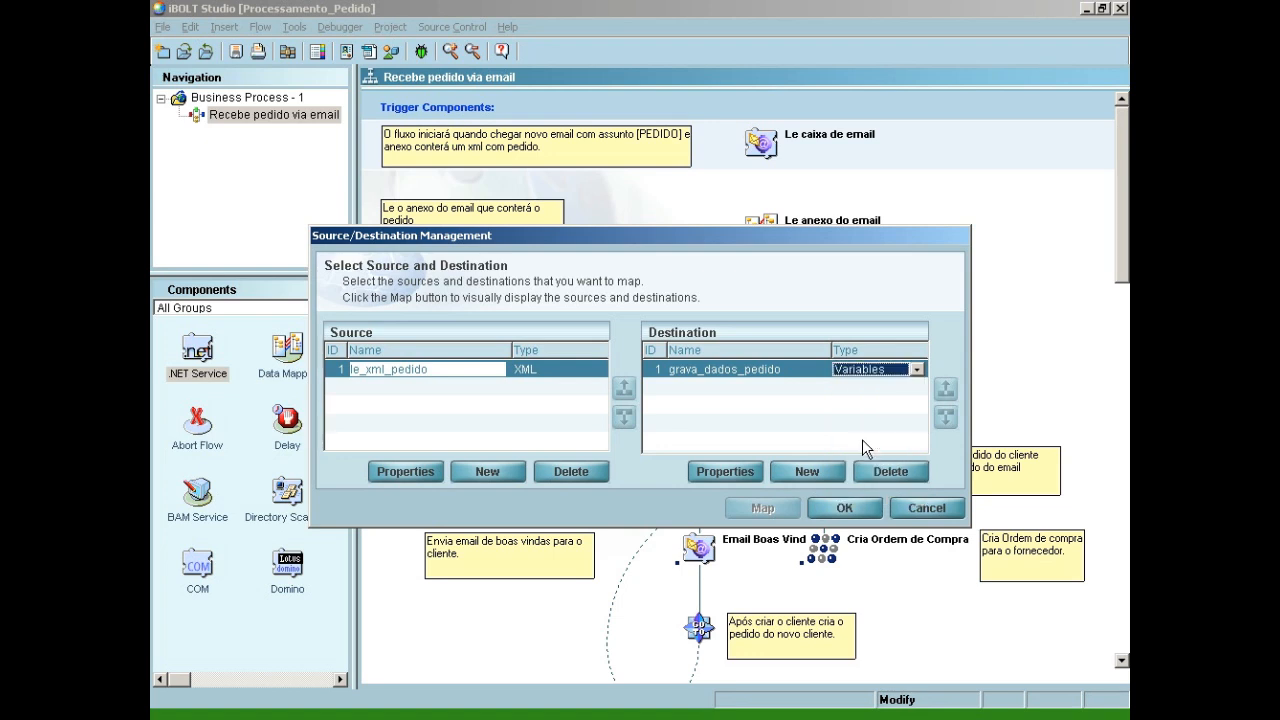
Include the variables F.ClienteEmail, F.ClienteID and F.ClienteNome in the grava_dados_pedido destination's properties
left_click(723, 471)
left_click(652, 430)
key("End")
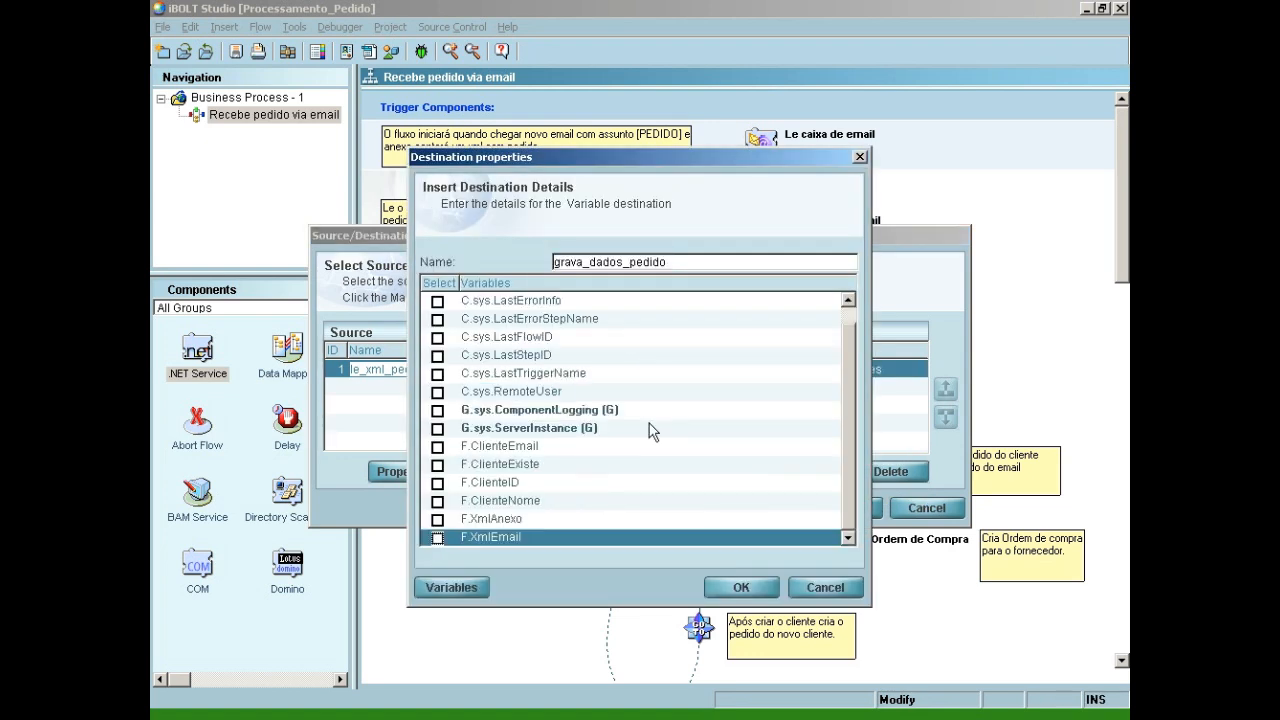
left_click(437, 446)
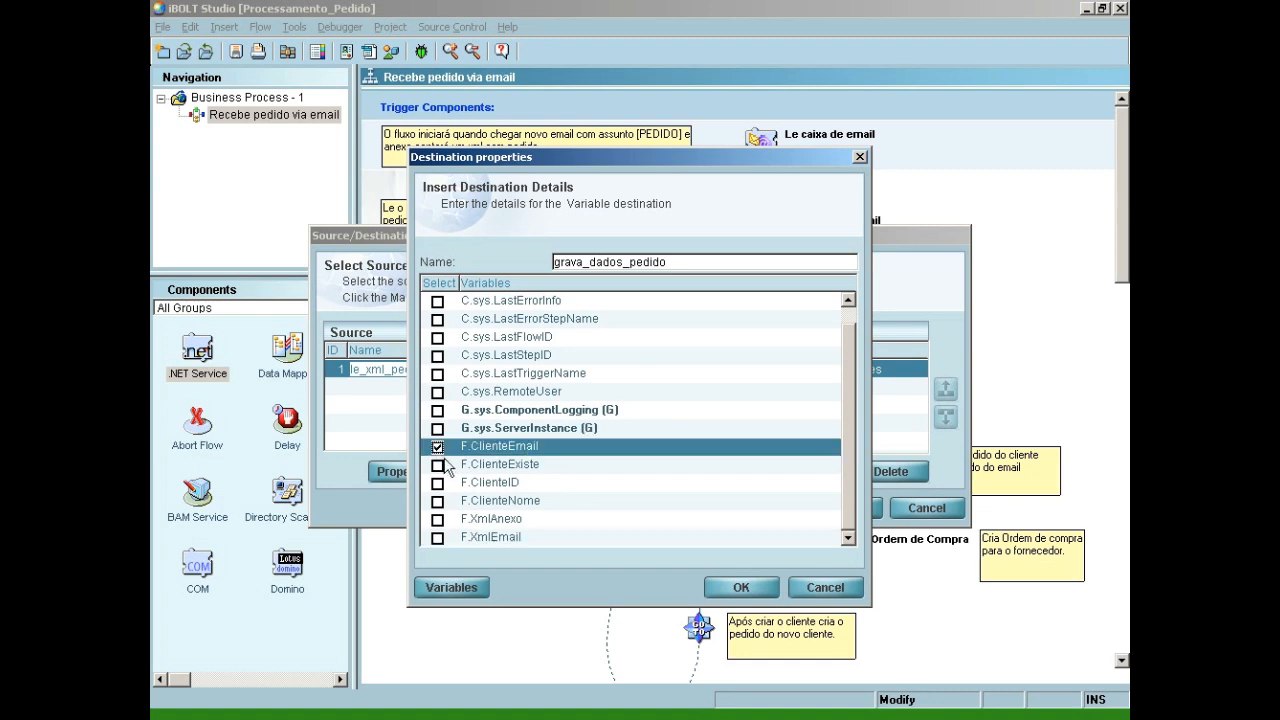
left_click(437, 483)
left_click(437, 501)
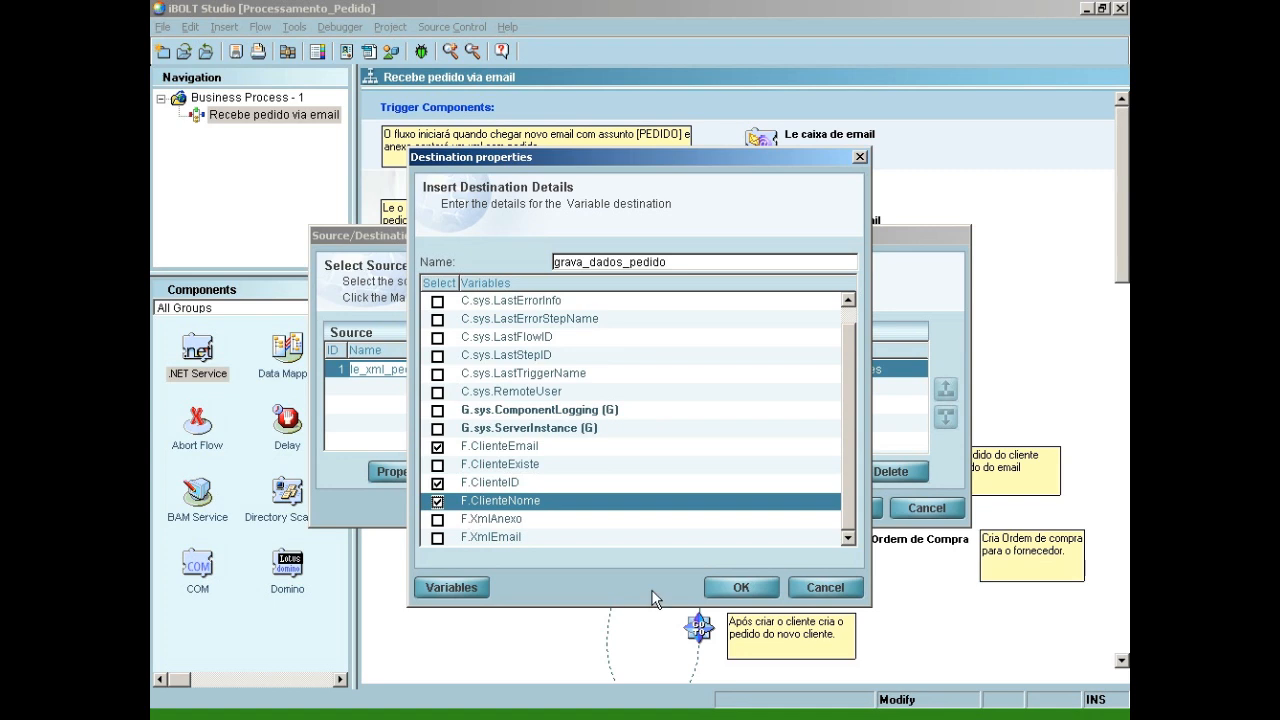
left_click(762, 587)
Map Customer_ID to F.ClienteID, Customer_Name to F.ClienteNome and E-mail_Address to F.ClienteEmail, and accept the mapping
left_click(765, 509)
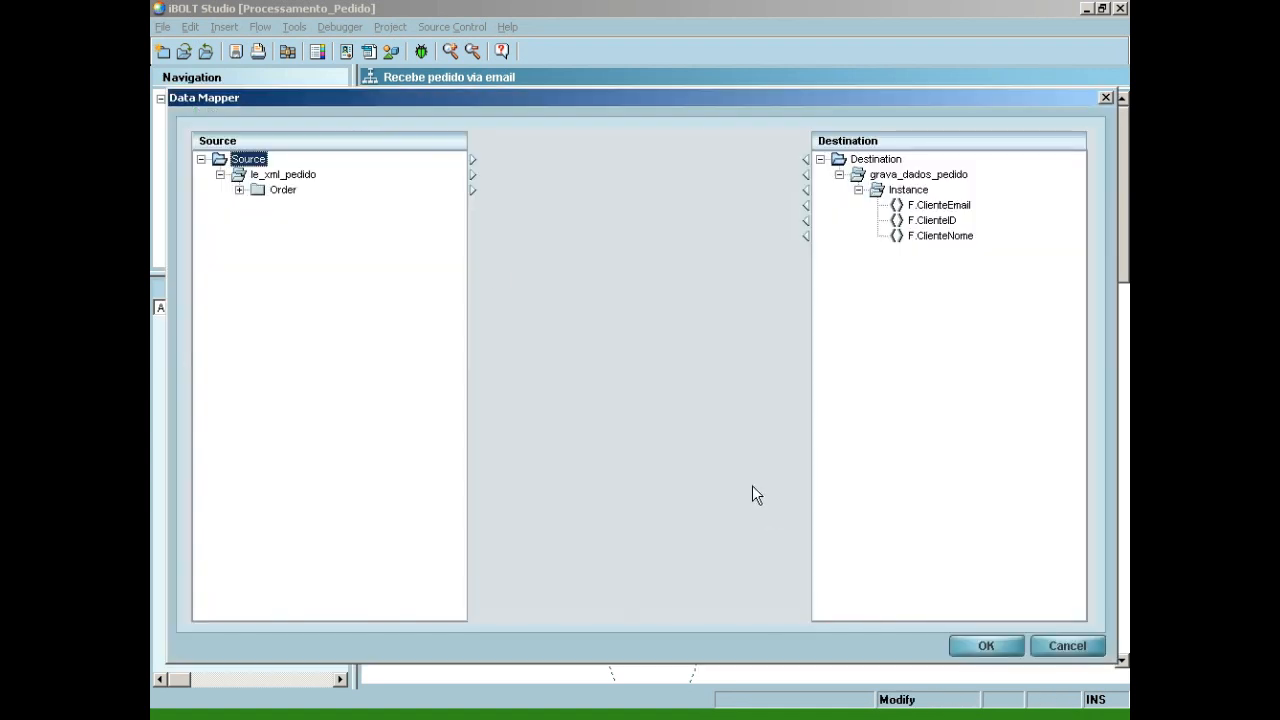
left_click(284, 190)
double_click(285, 192)
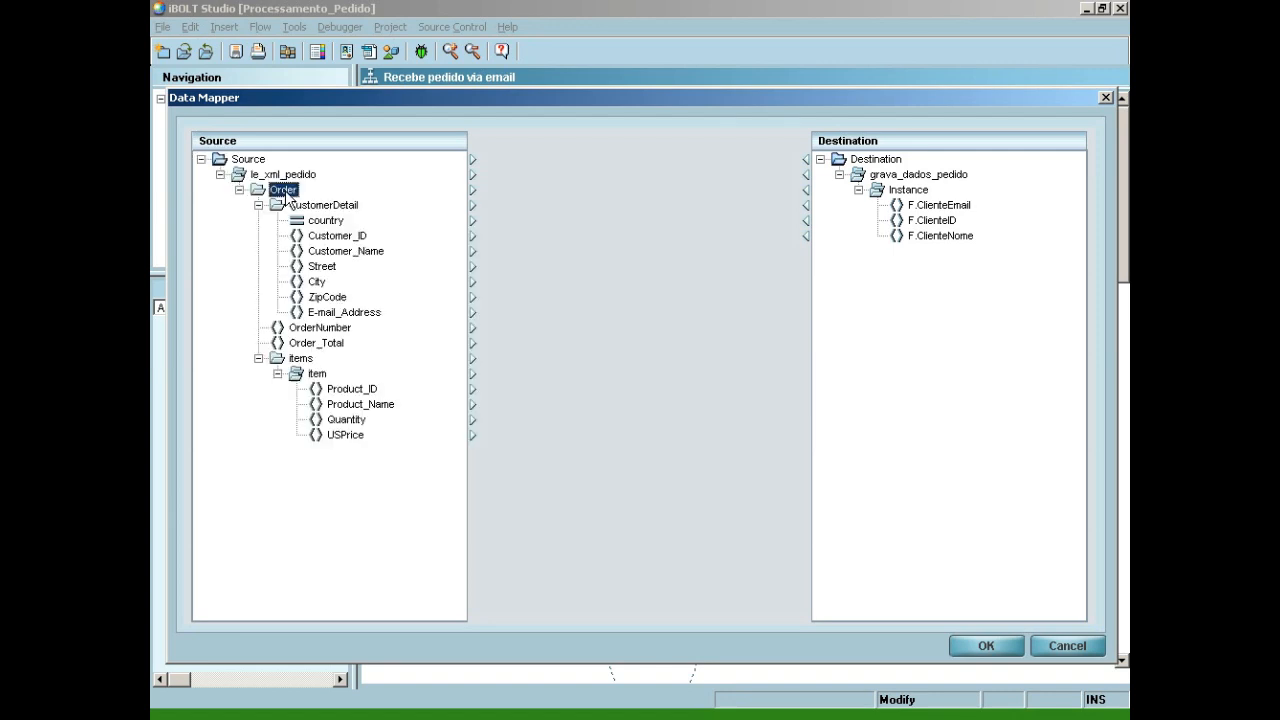
left_click(350, 238)
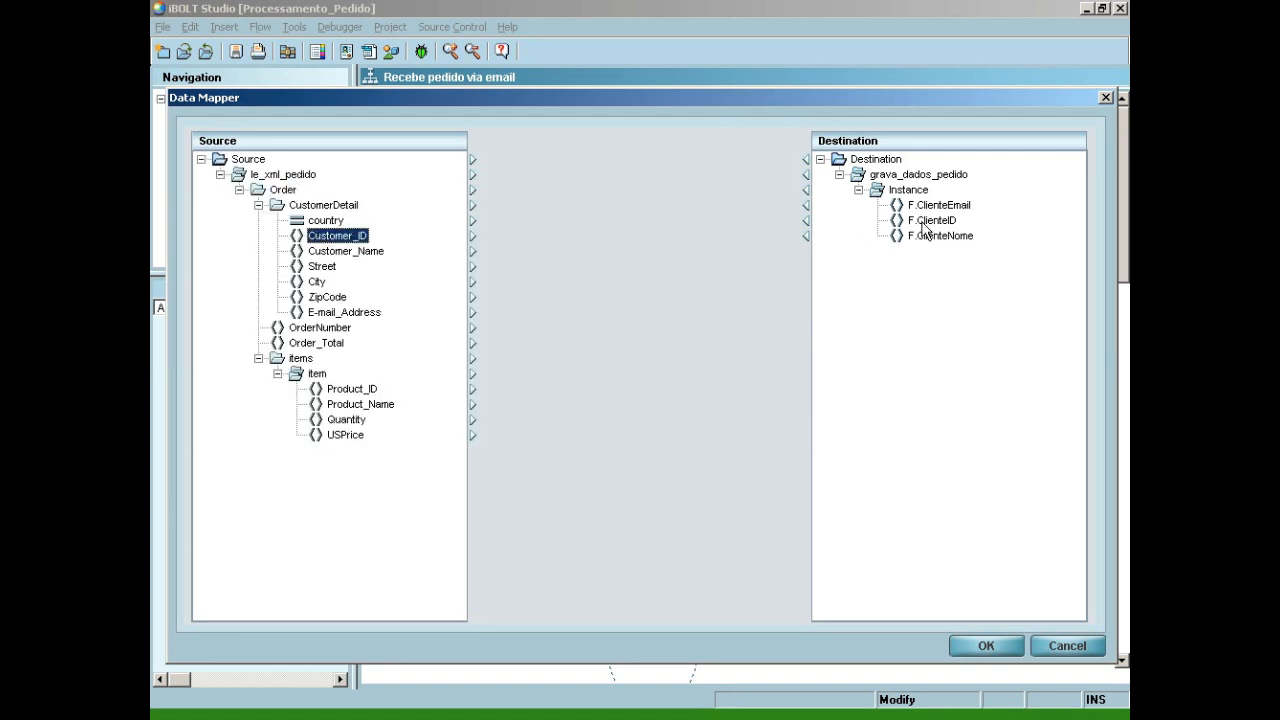
left_click_drag(362, 238, 938, 226)
left_click(381, 252)
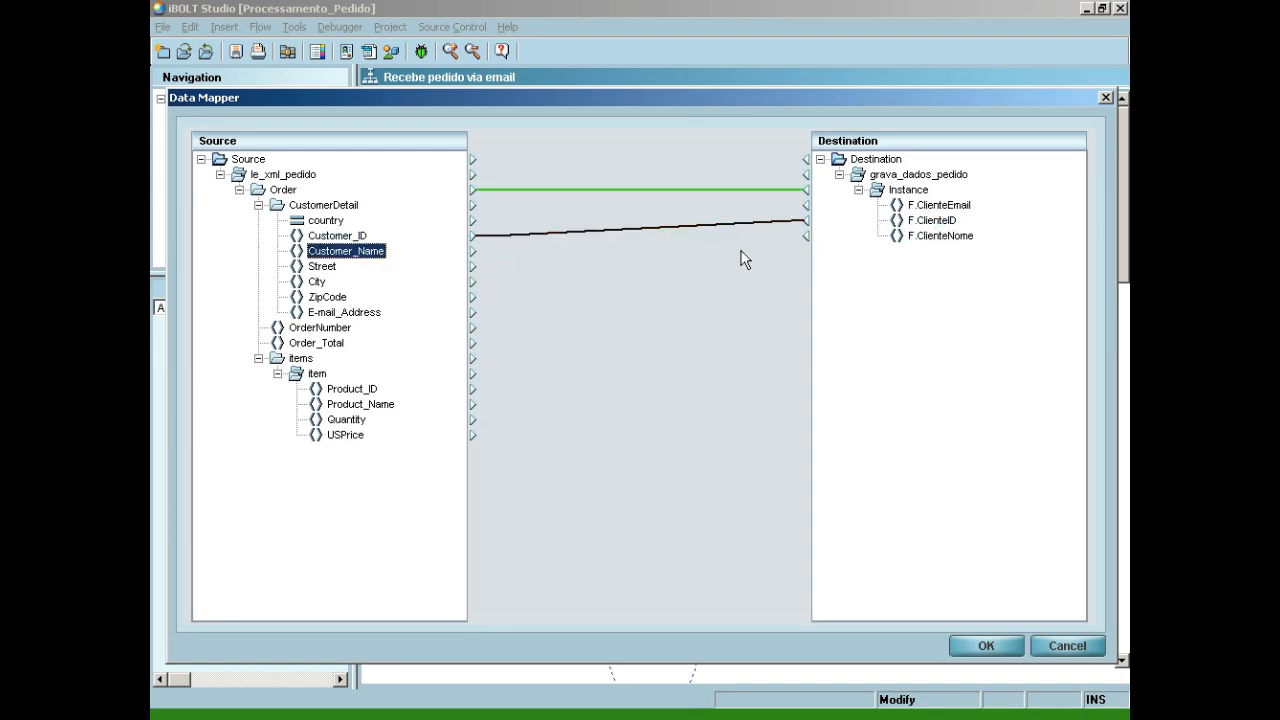
left_click_drag(366, 254, 930, 238)
left_click_drag(346, 313, 932, 212)
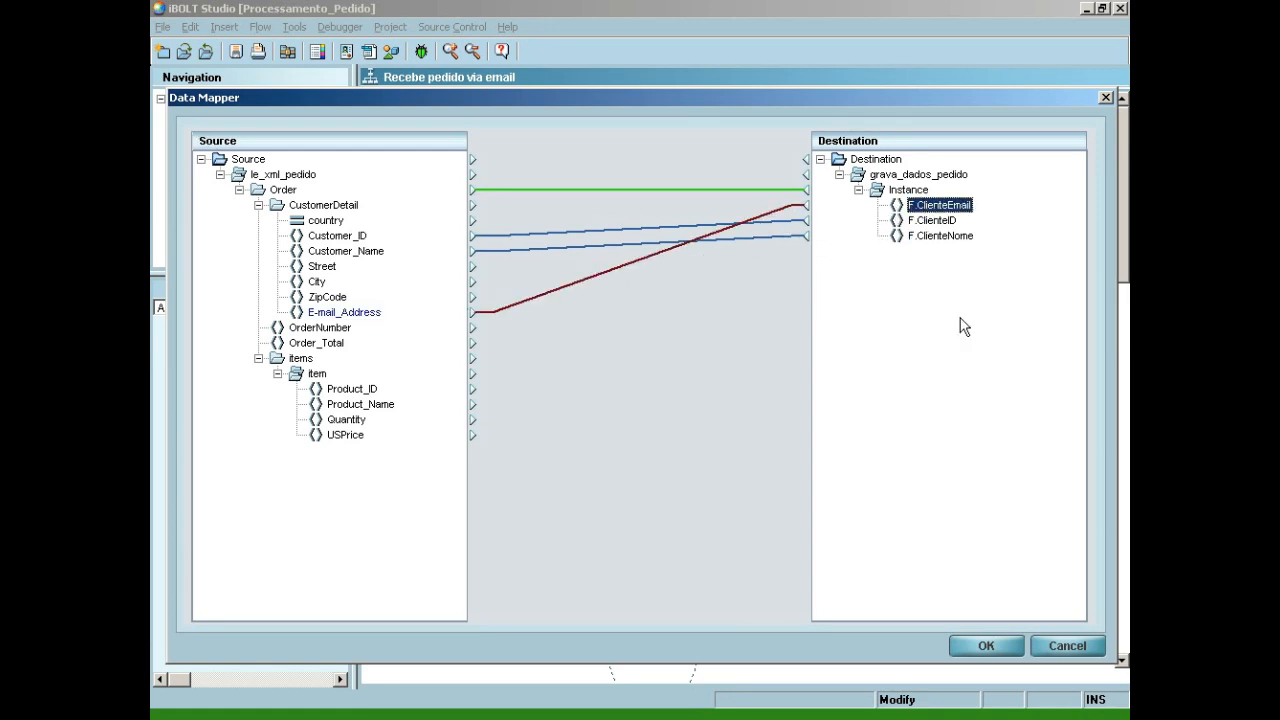
left_click(1008, 645)
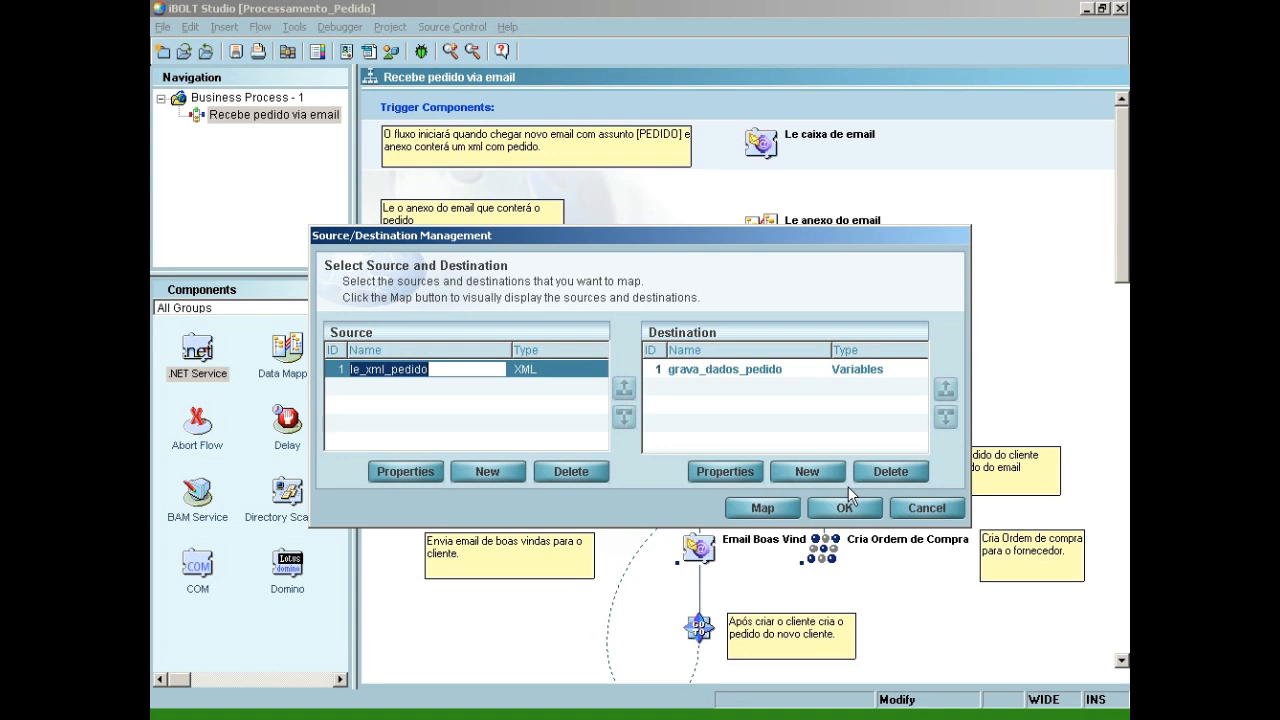
left_click(845, 508)
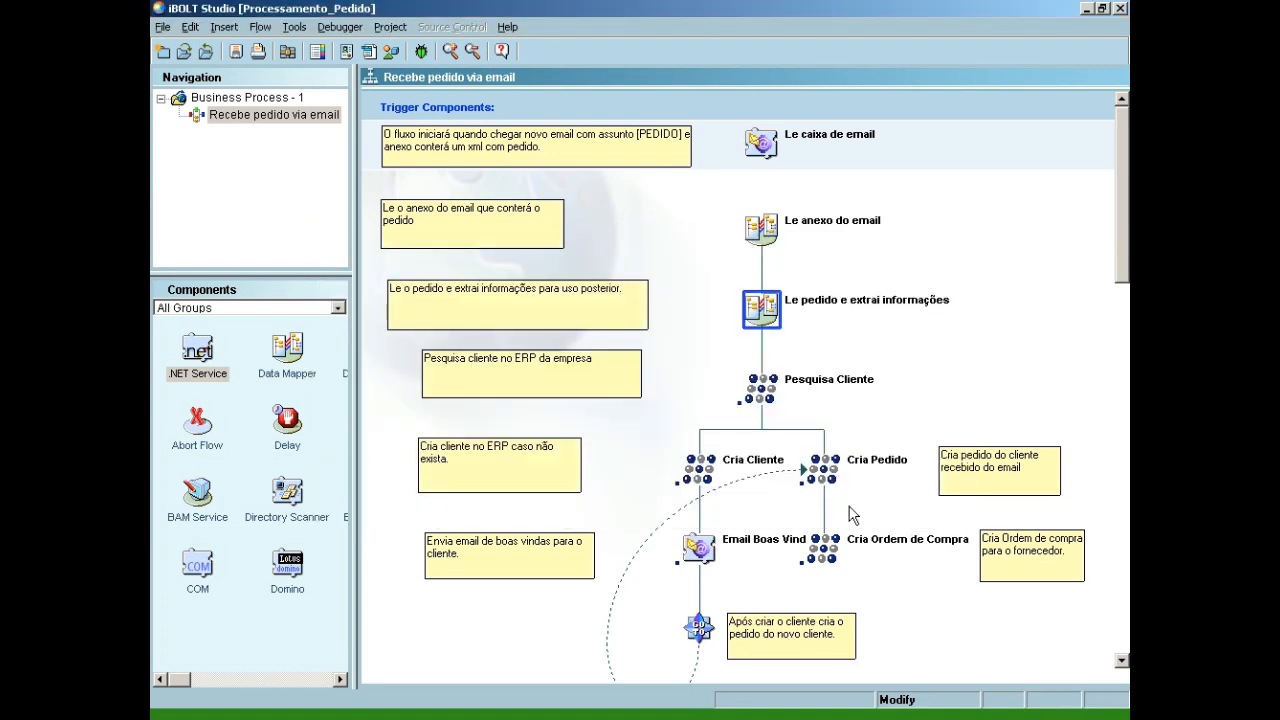
Configure the Pesquisa Cliente step to use the BusinessPartners data object and accept the SAPB1 2005 configuration
right_click(760, 392)
left_click(810, 651)
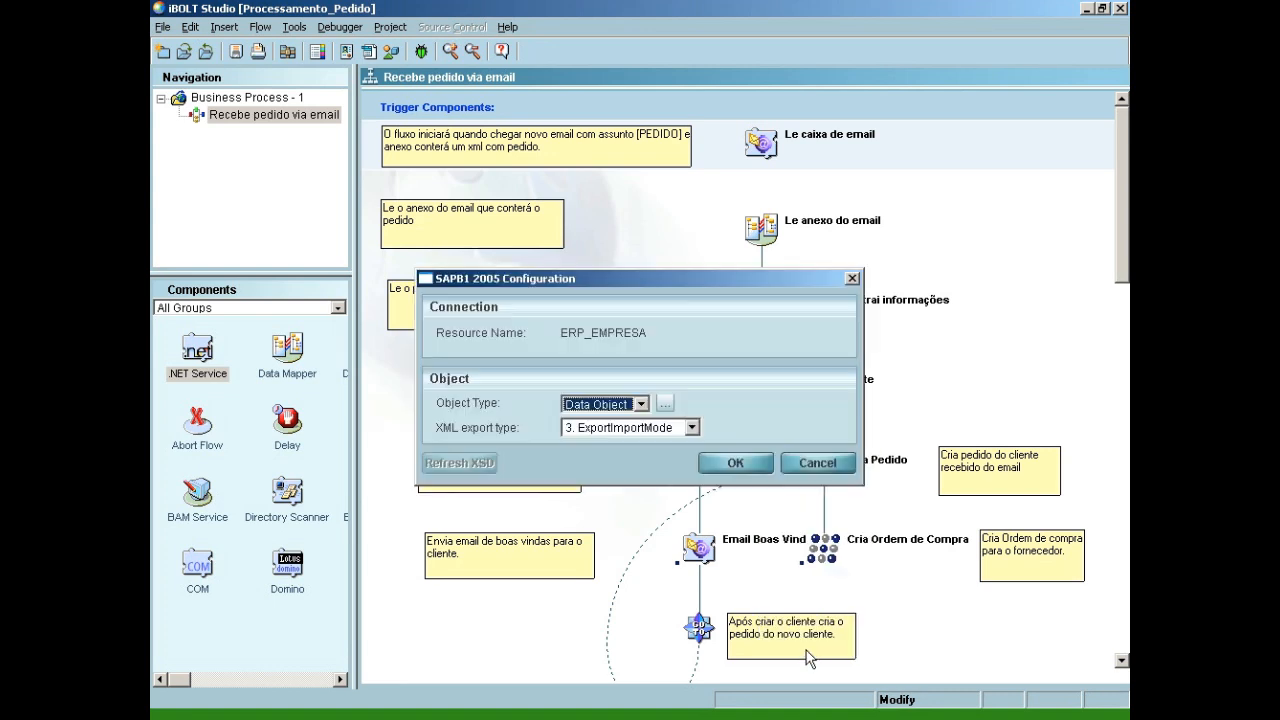
left_click(665, 403)
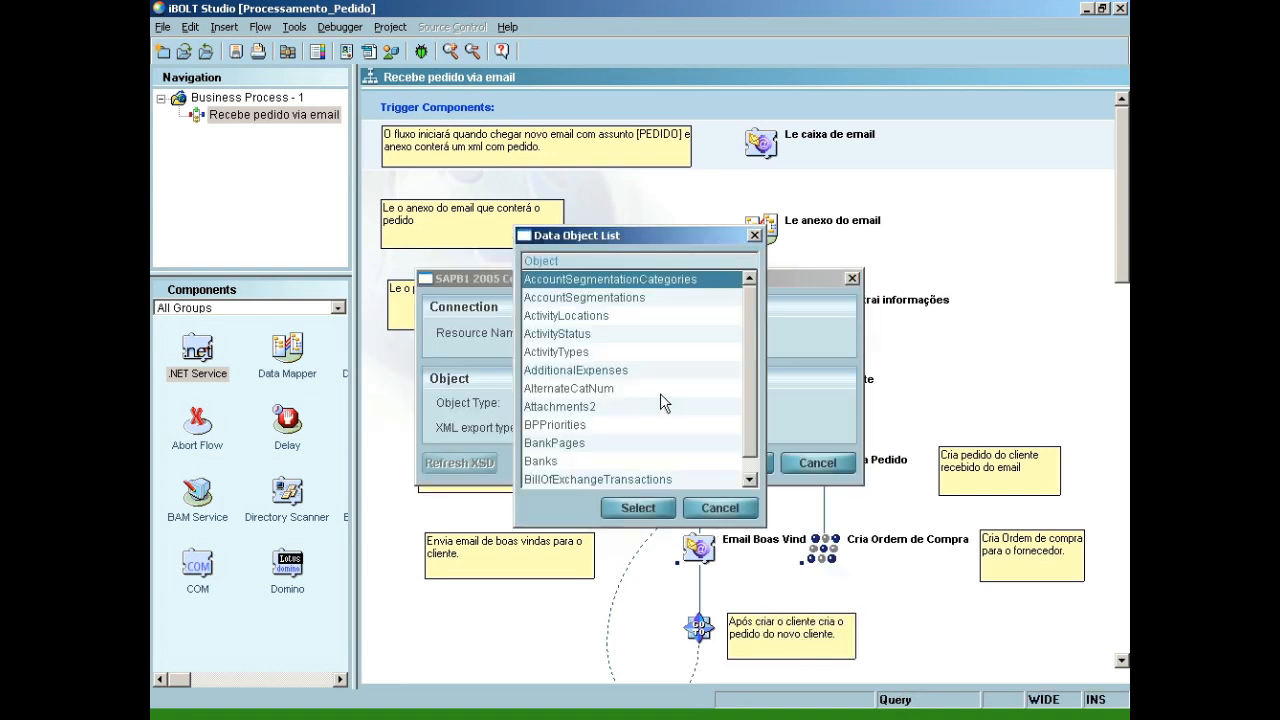
type("bus")
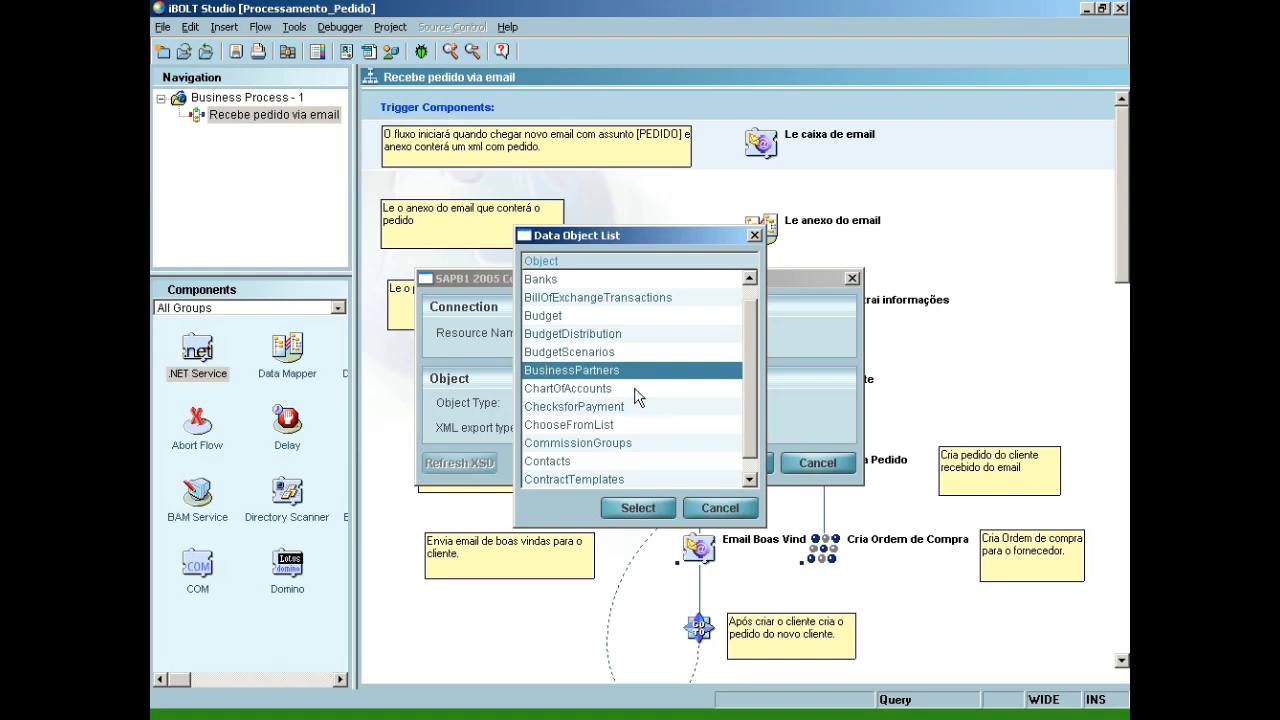
left_click(648, 507)
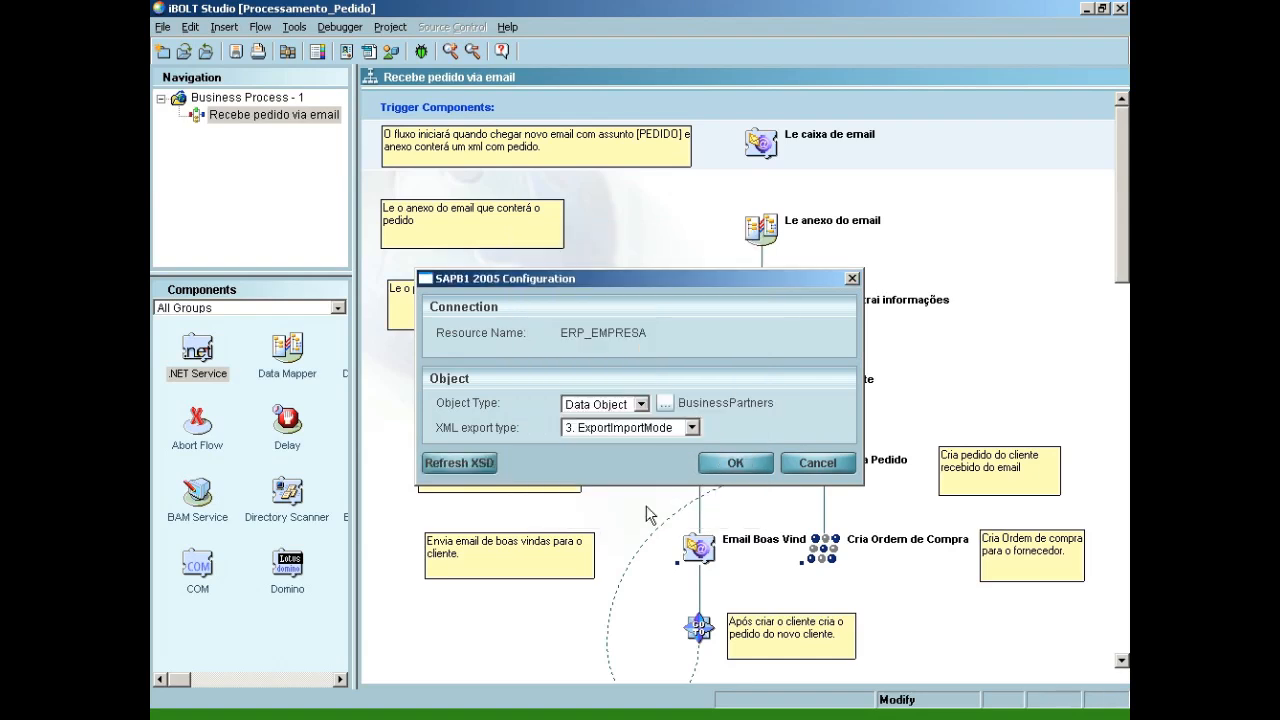
left_click(722, 463)
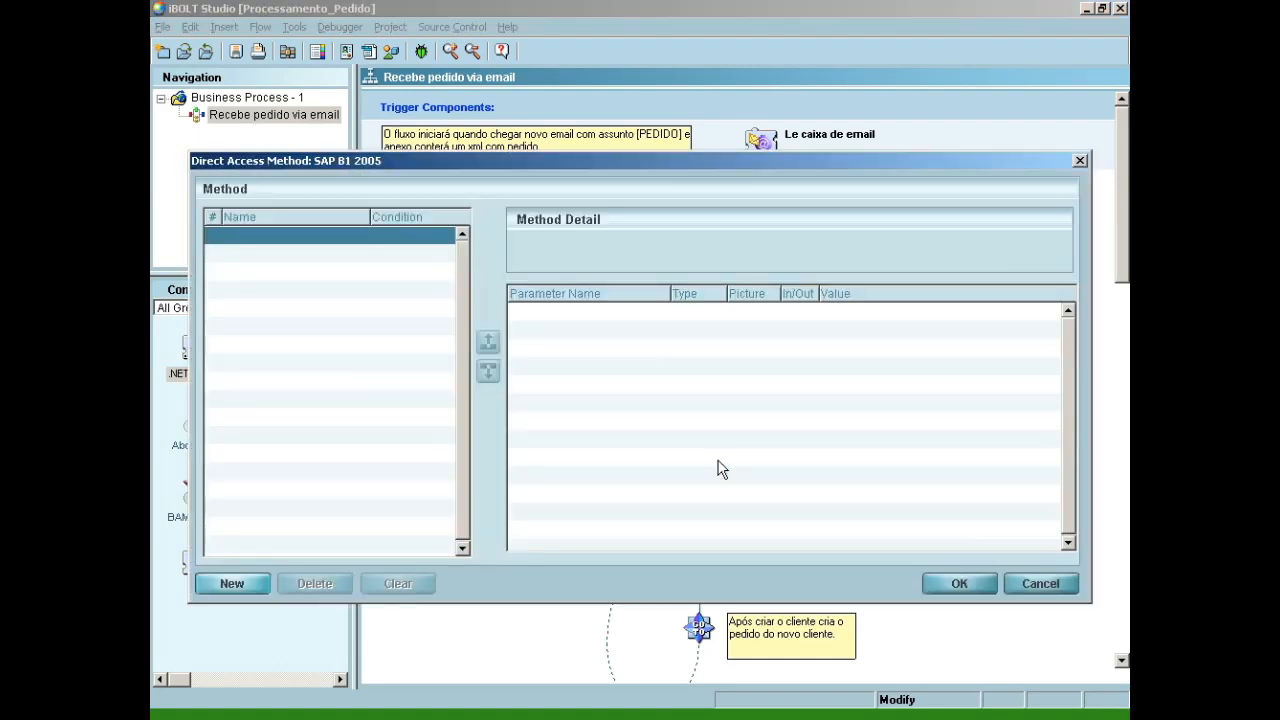
Add a Query method to the Pesquisa Cliente step's direct access methods
left_click(231, 586)
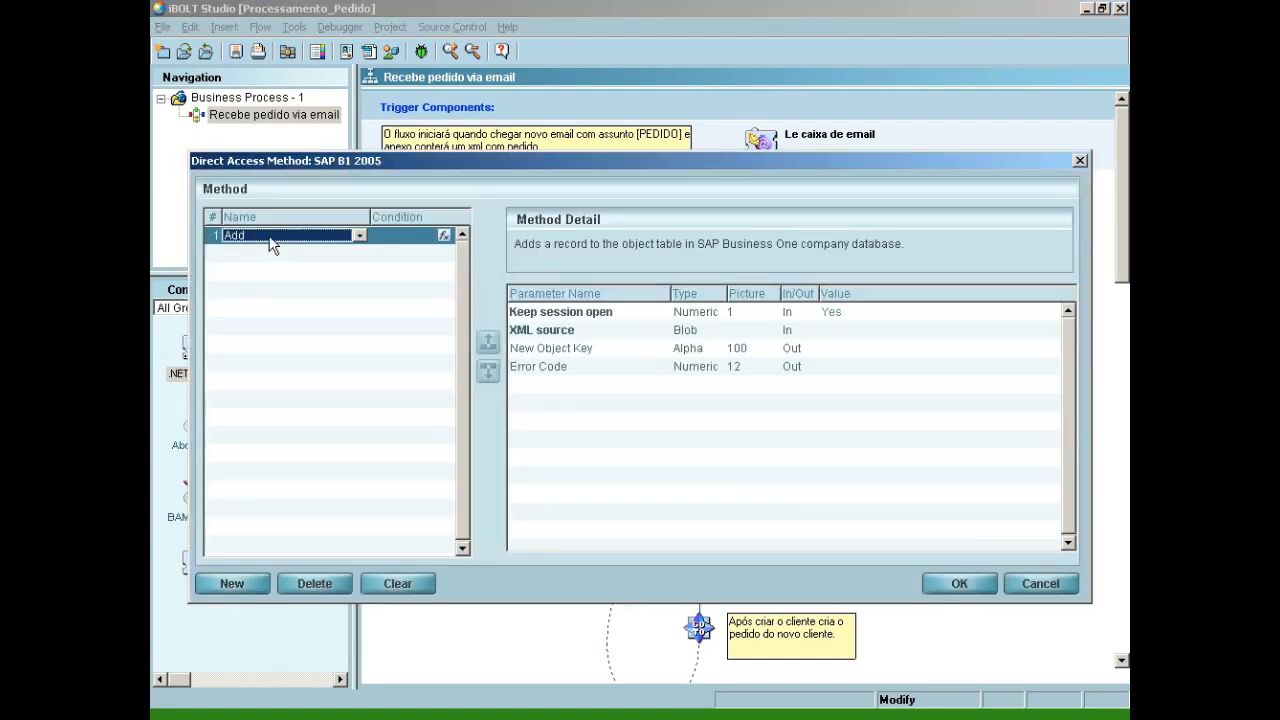
left_click(273, 236)
left_click(261, 278)
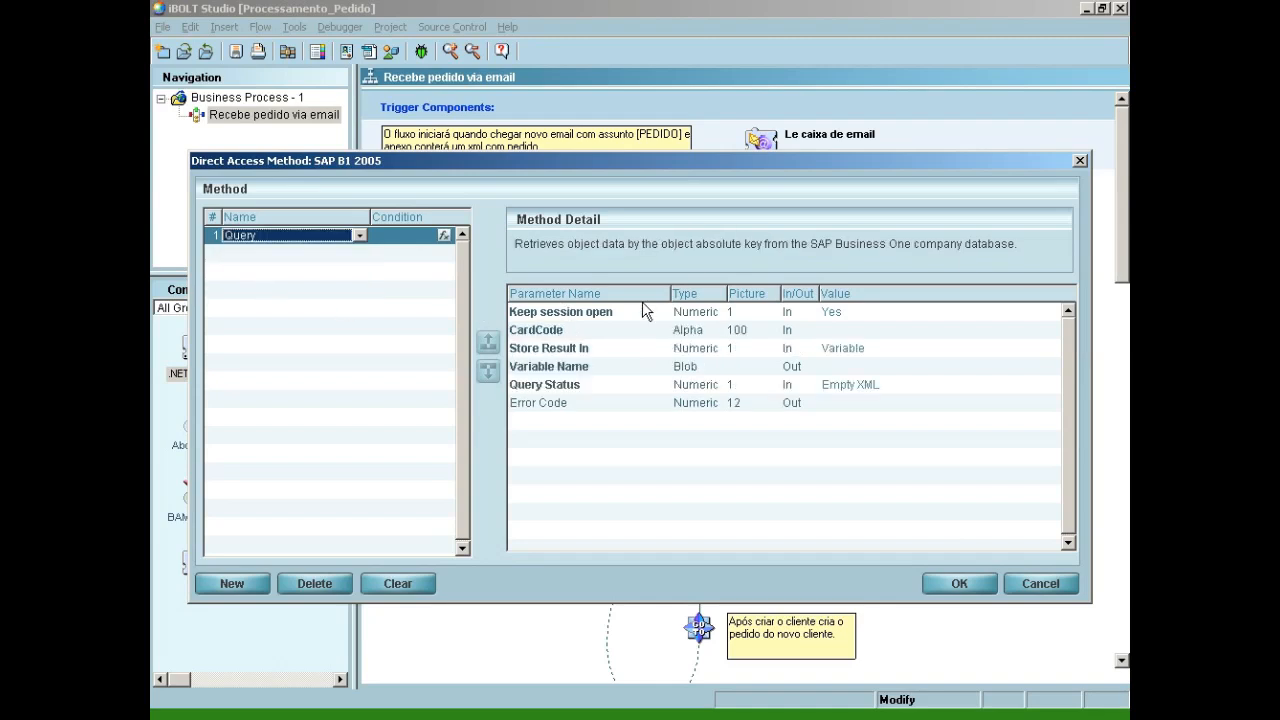
Set the Query method's CardCode parameter to the F.ClienteID variable
left_click(845, 331)
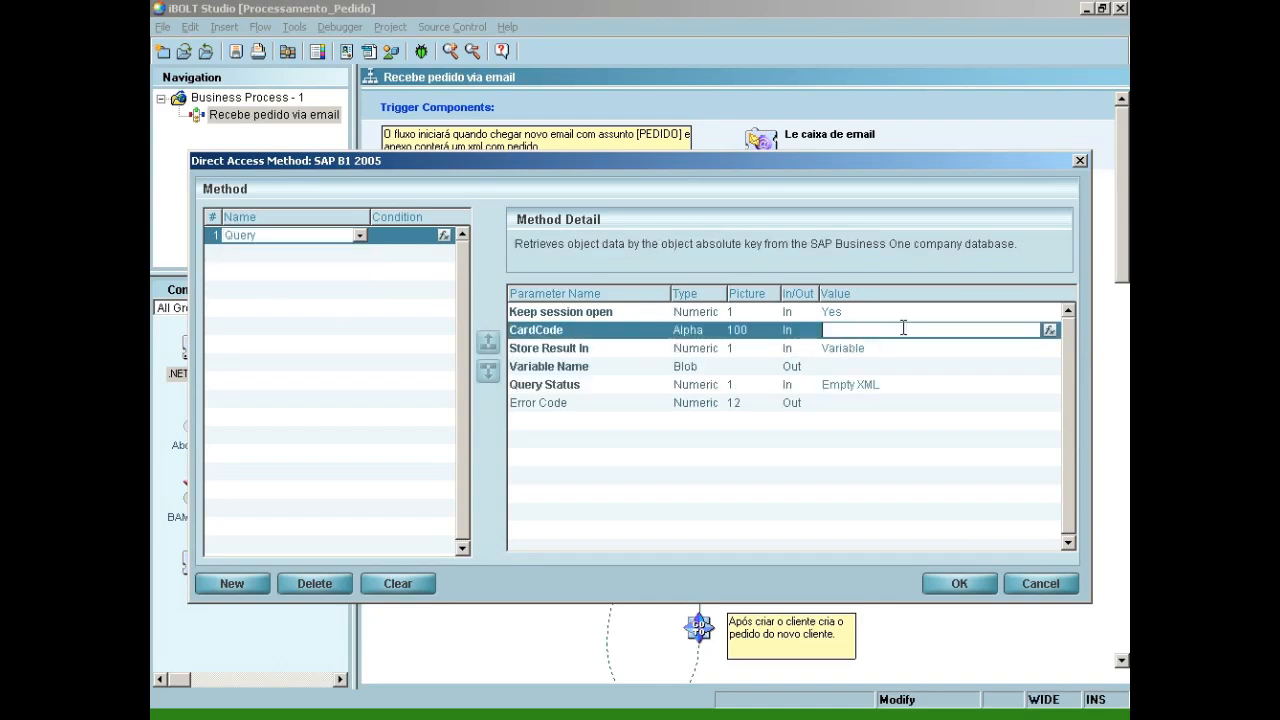
left_click(1049, 330)
left_click(318, 224)
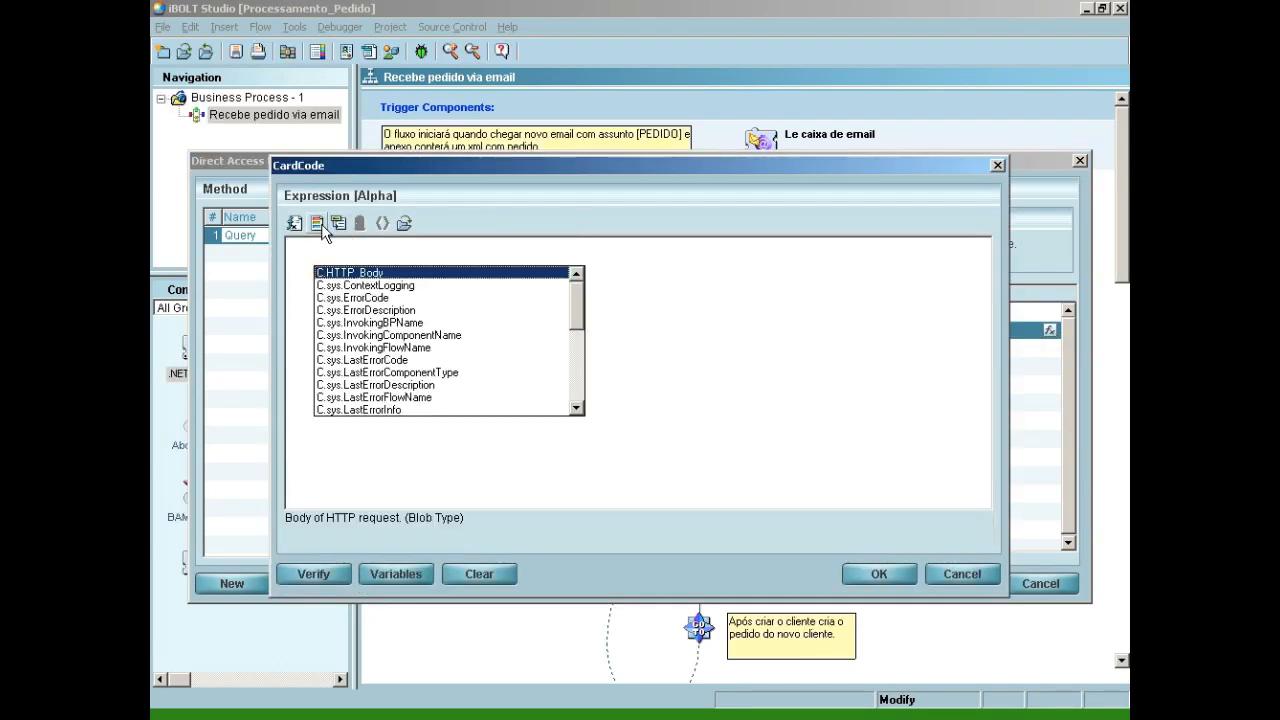
left_click_drag(578, 306, 571, 379)
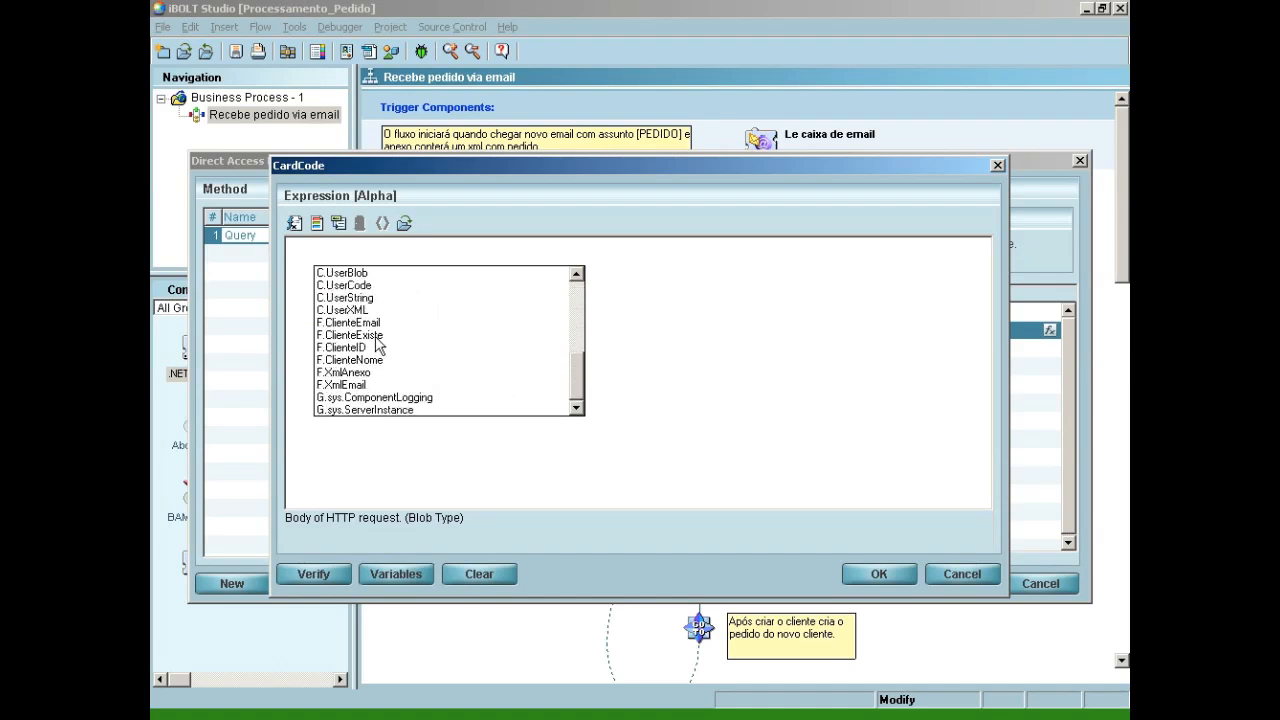
left_click(362, 347)
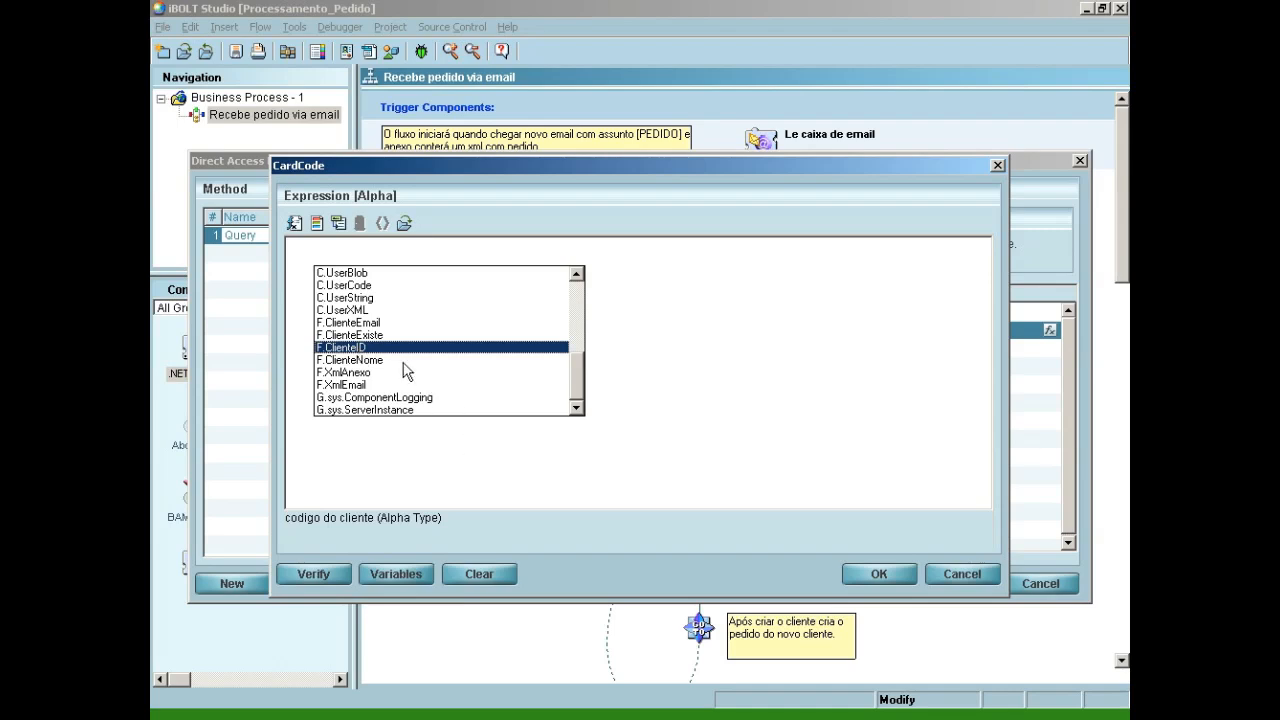
double_click(393, 347)
left_click(862, 573)
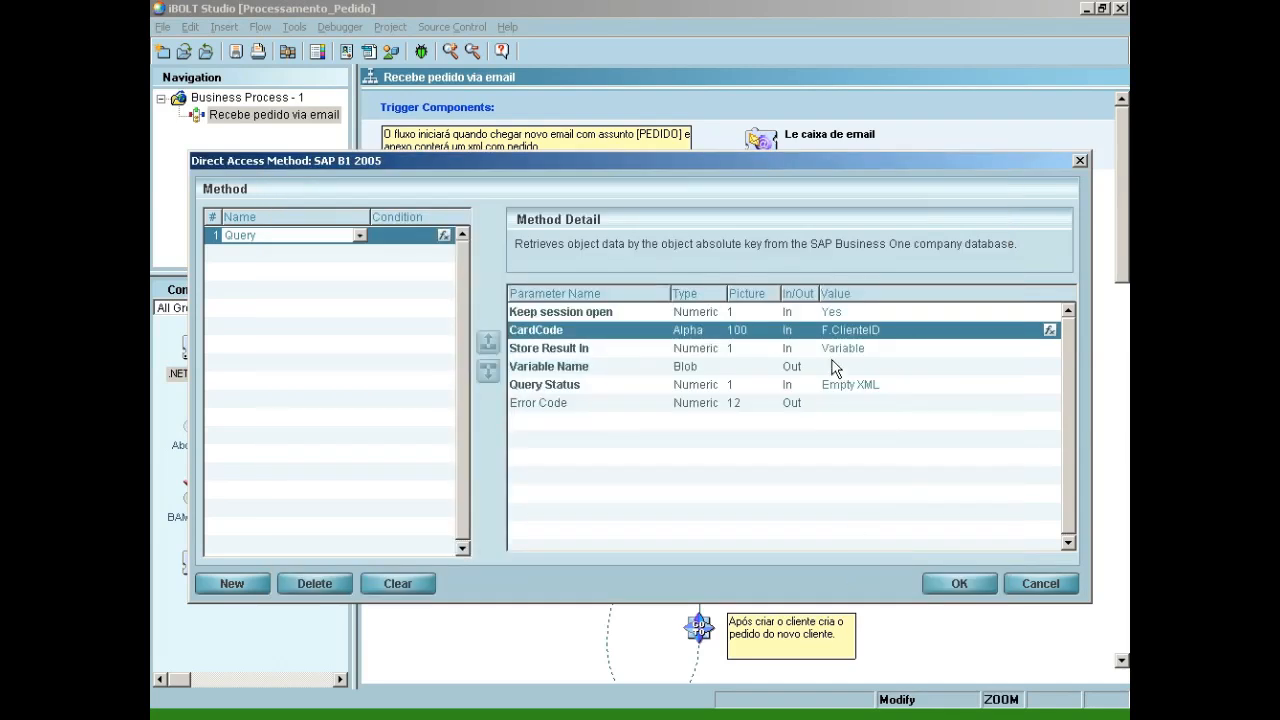
Store the Query method's result in the C.UserBlob variable
left_click(836, 370)
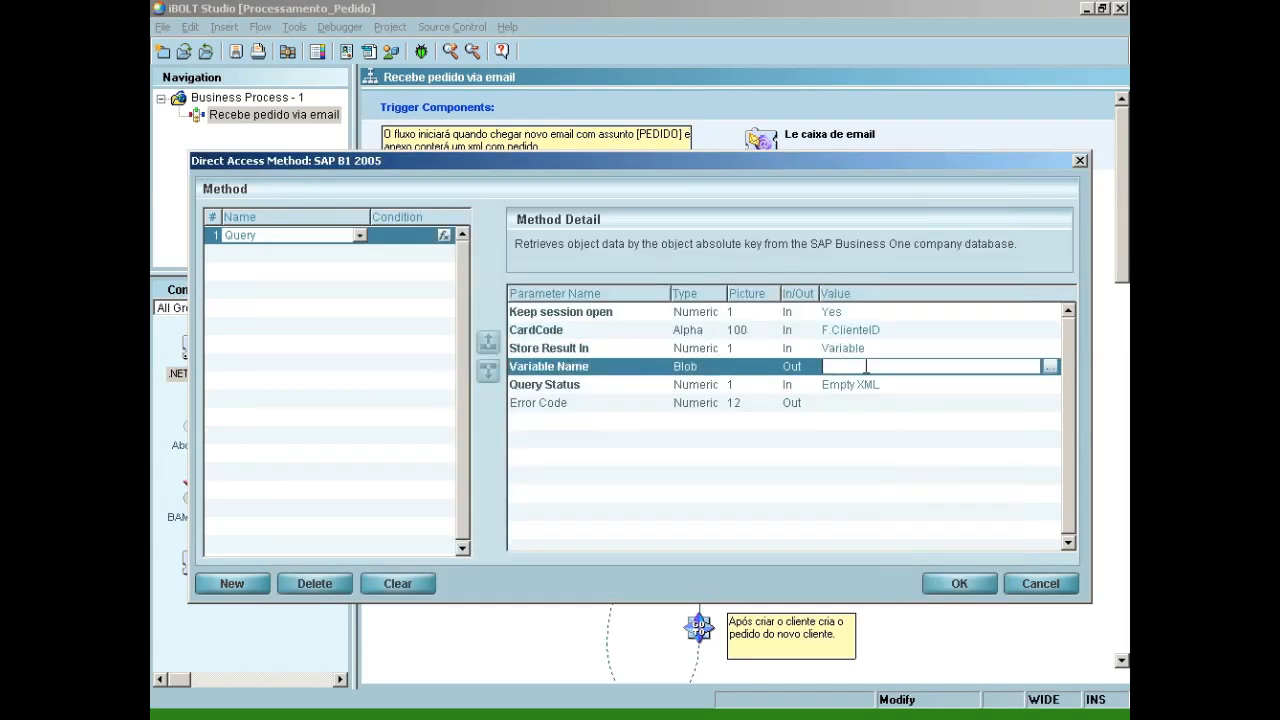
left_click(1048, 366)
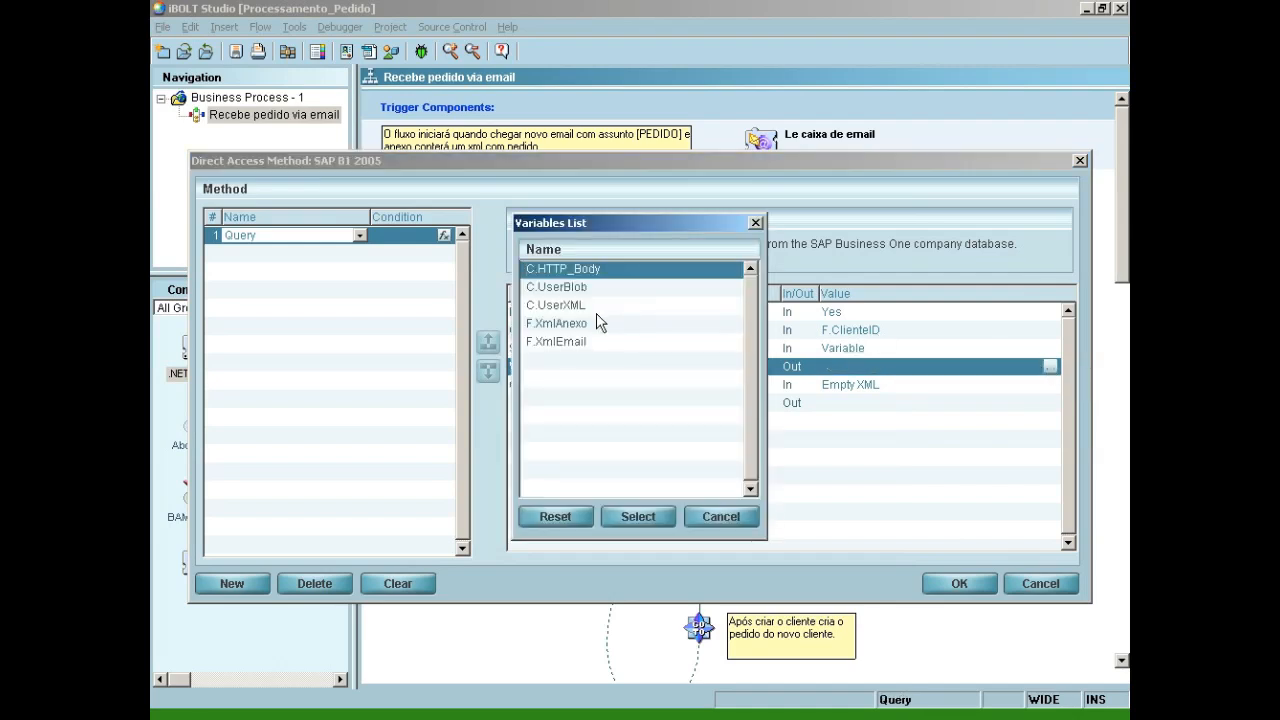
left_click(580, 287)
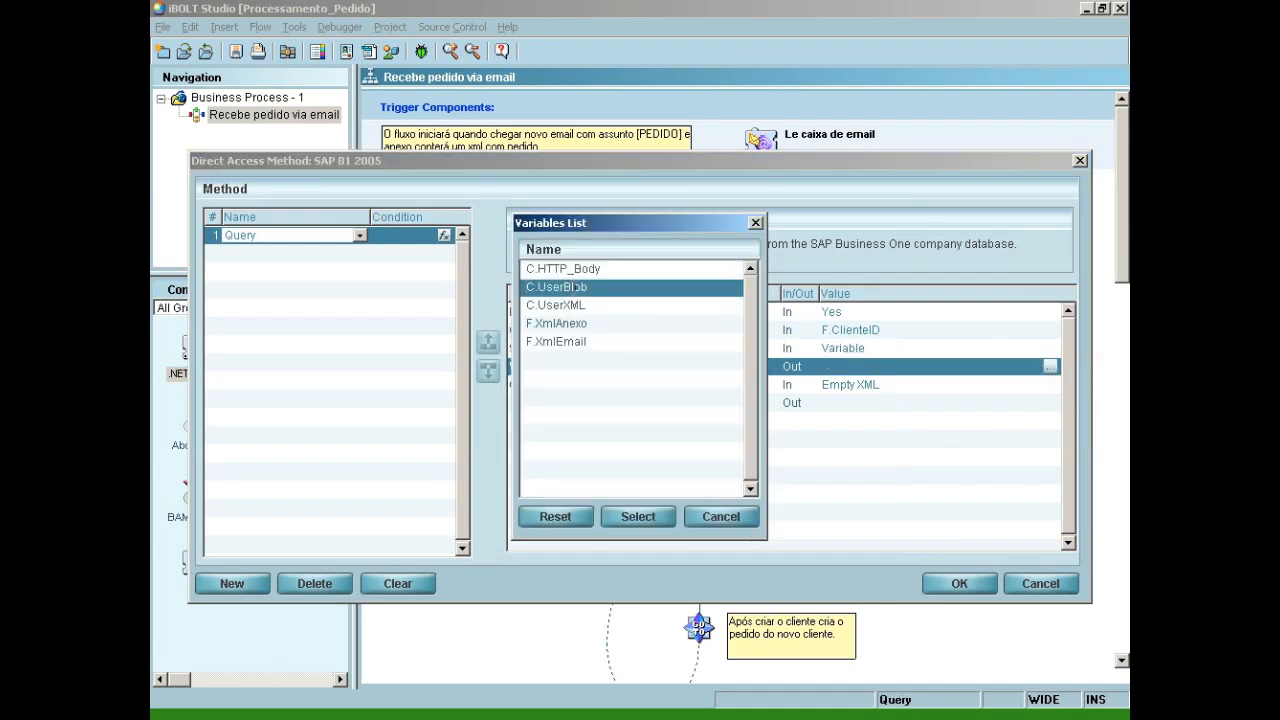
left_click(645, 515)
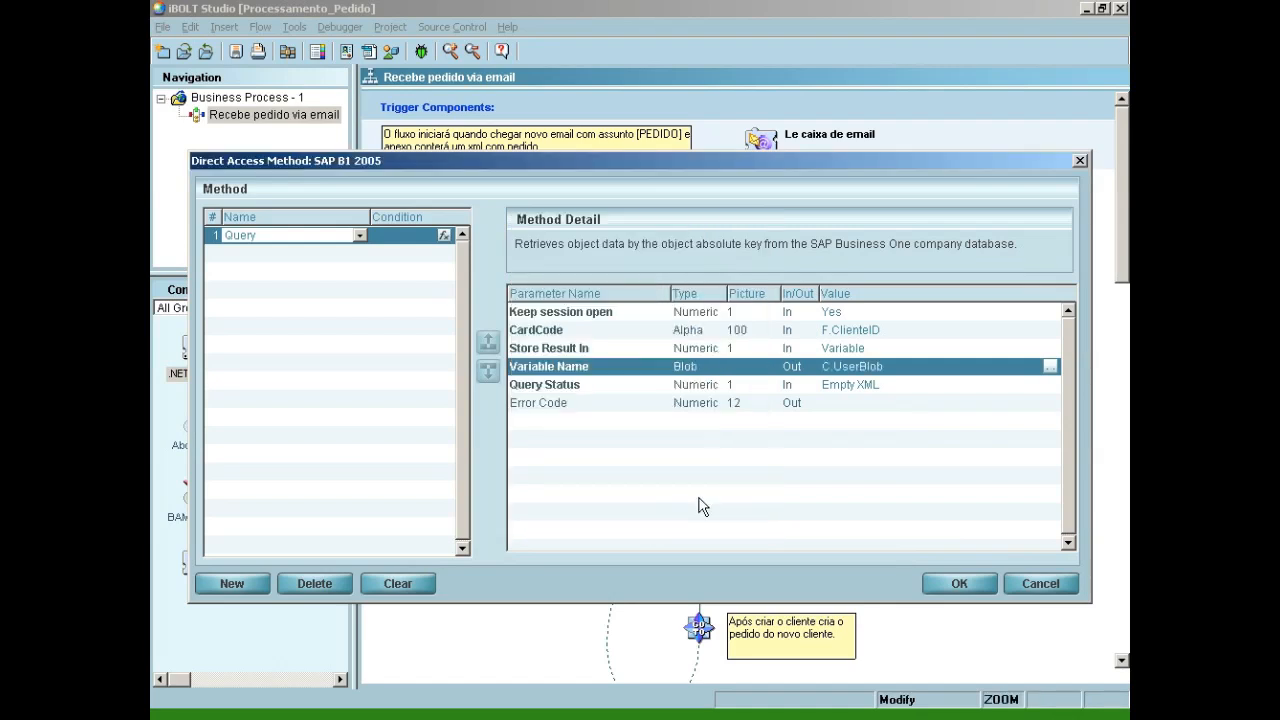
Set the Query Status to Variable, assign it to F.ClienteExiste, and accept the direct access method
left_click(851, 385)
left_click(849, 409)
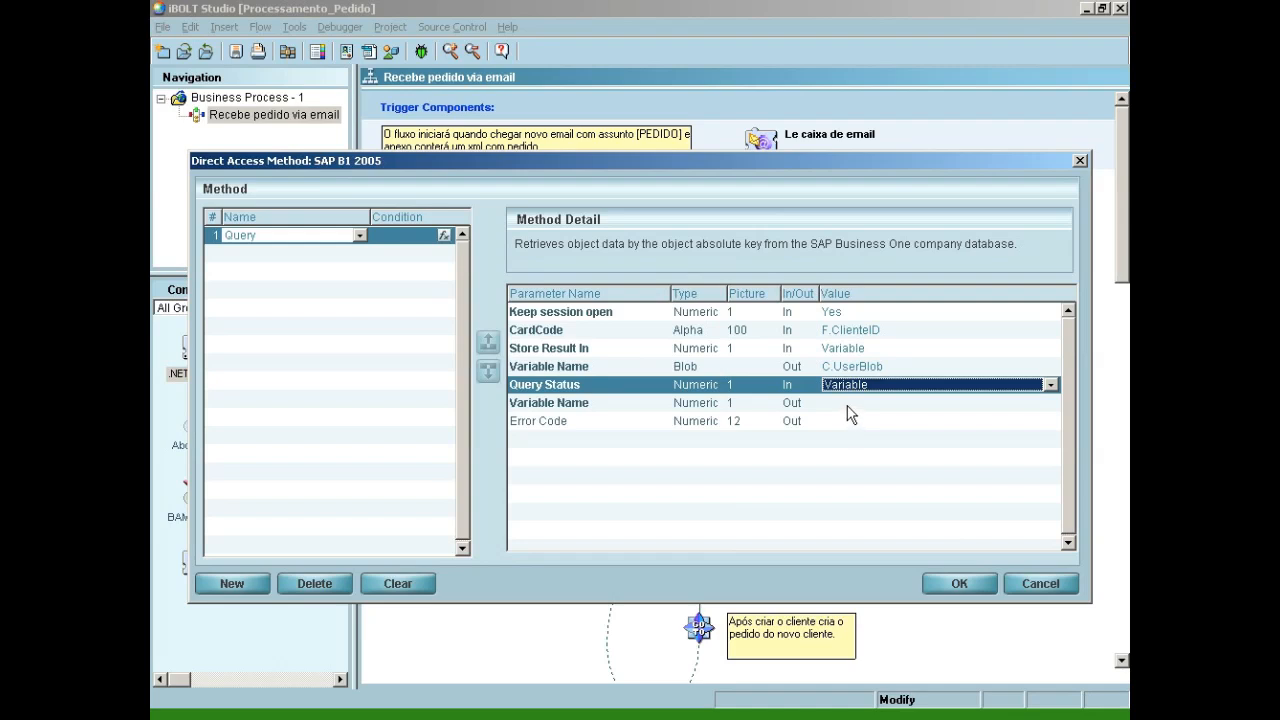
left_click(912, 404)
left_click(1049, 403)
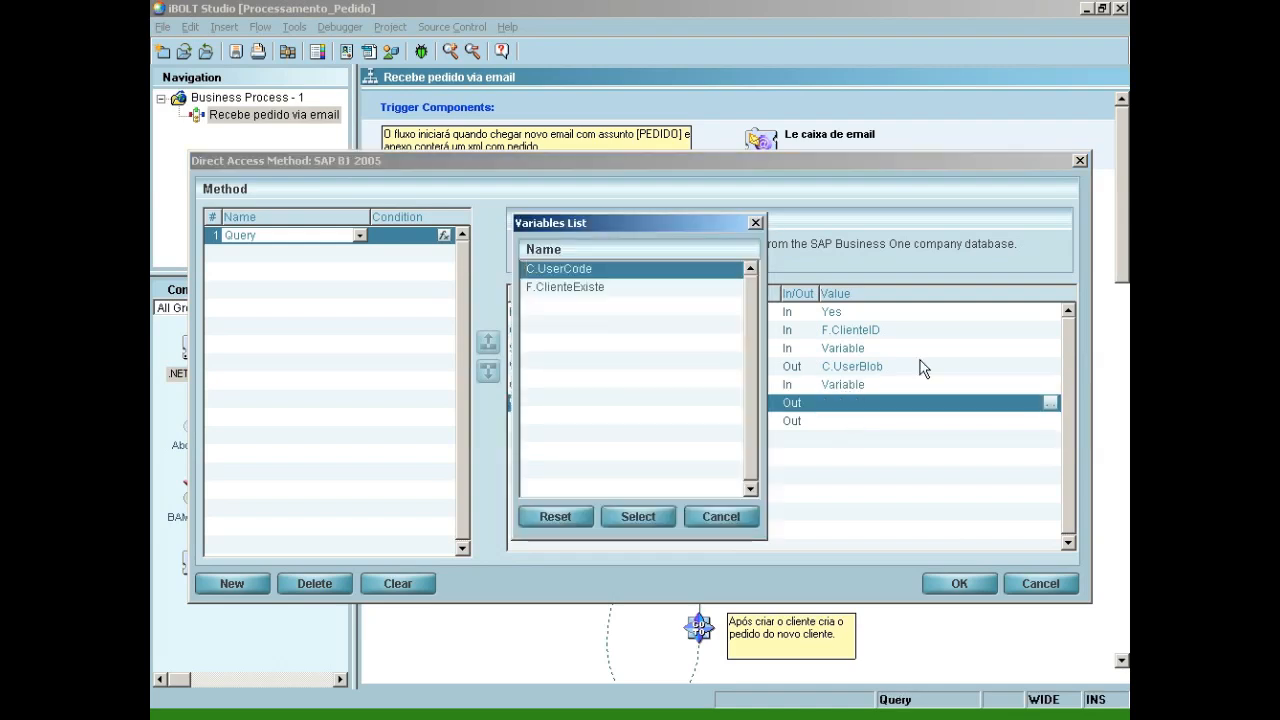
left_click(612, 287)
left_click(666, 504)
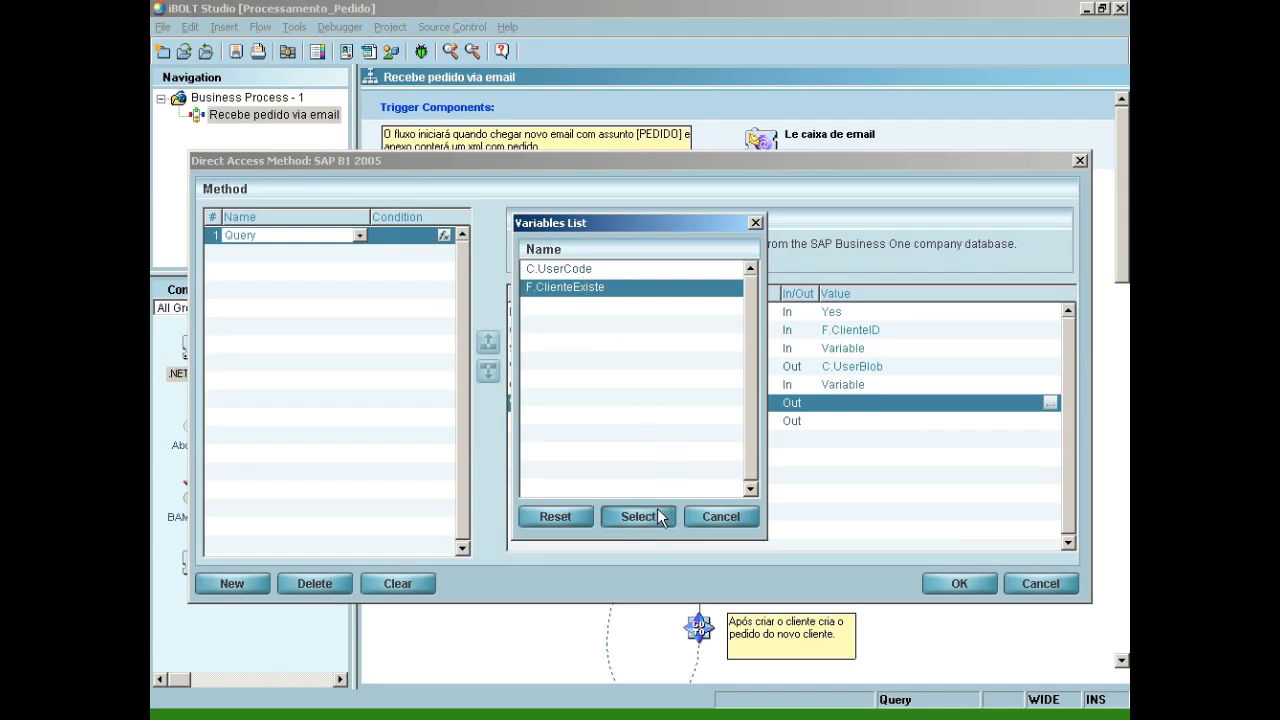
left_click(958, 584)
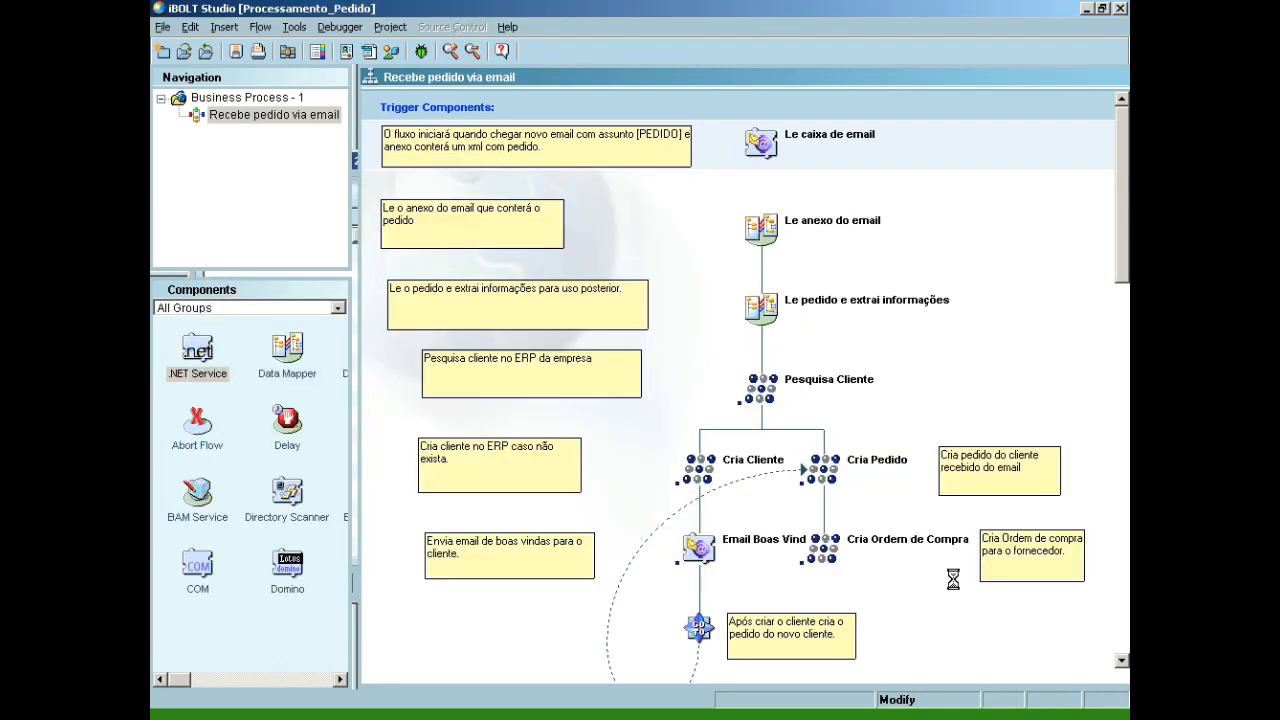
Change the Cria Cliente component's interface to XML and accept its properties
double_click(703, 478)
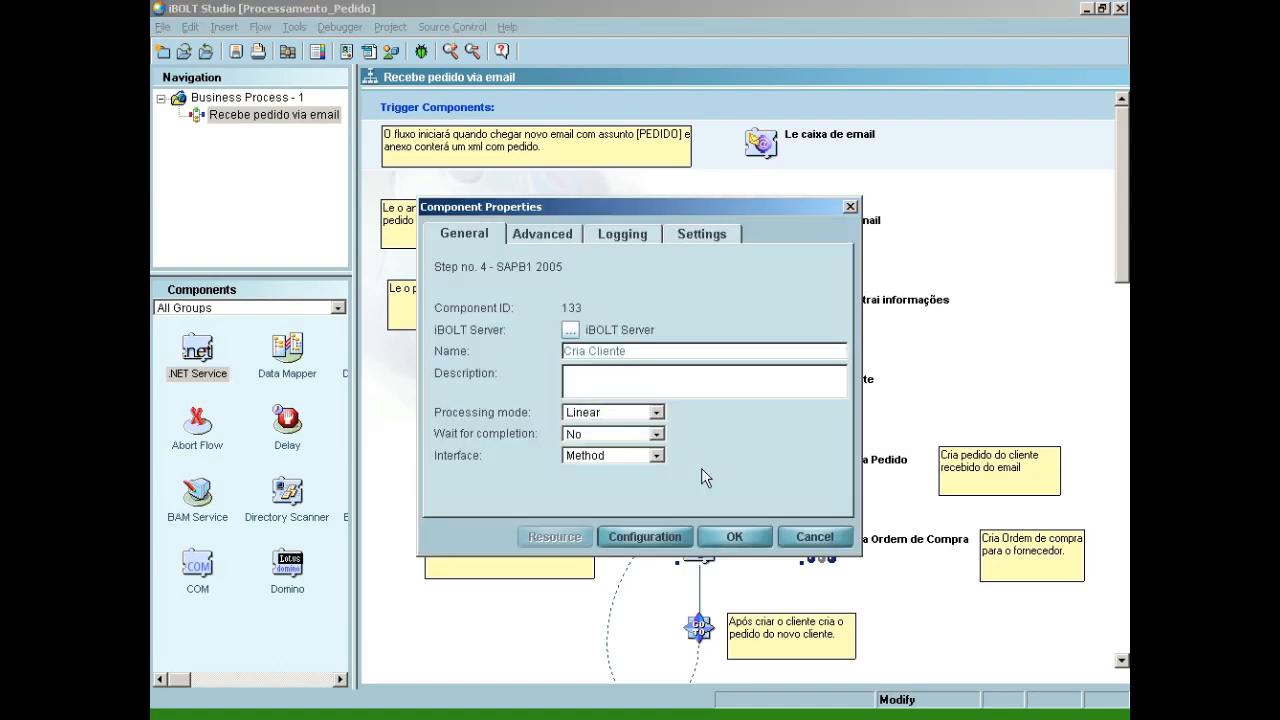
left_click(656, 455)
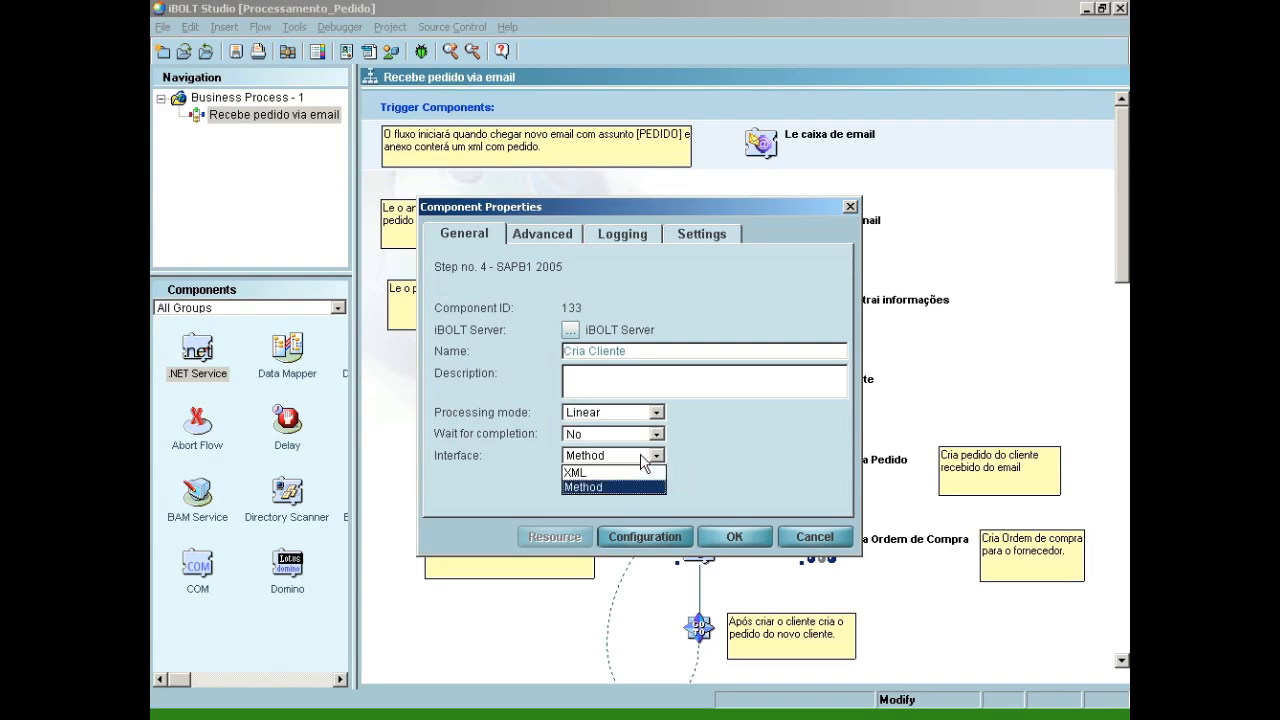
left_click(588, 473)
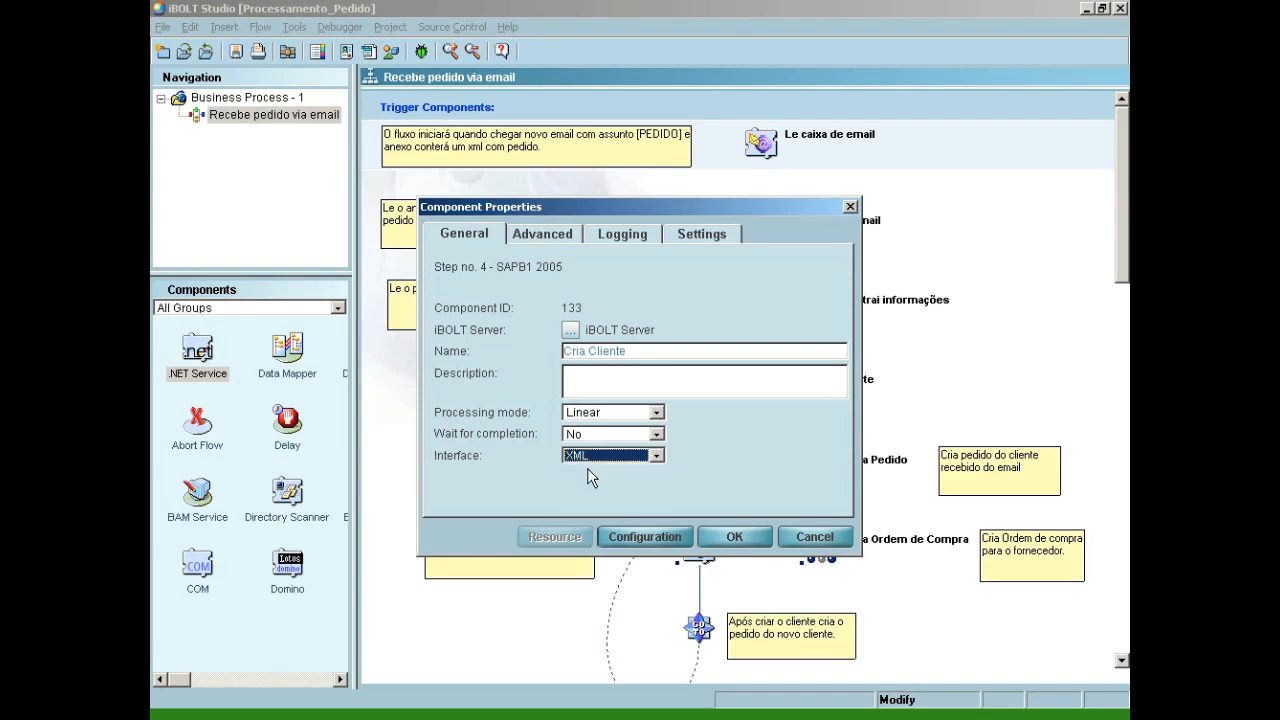
left_click(748, 534)
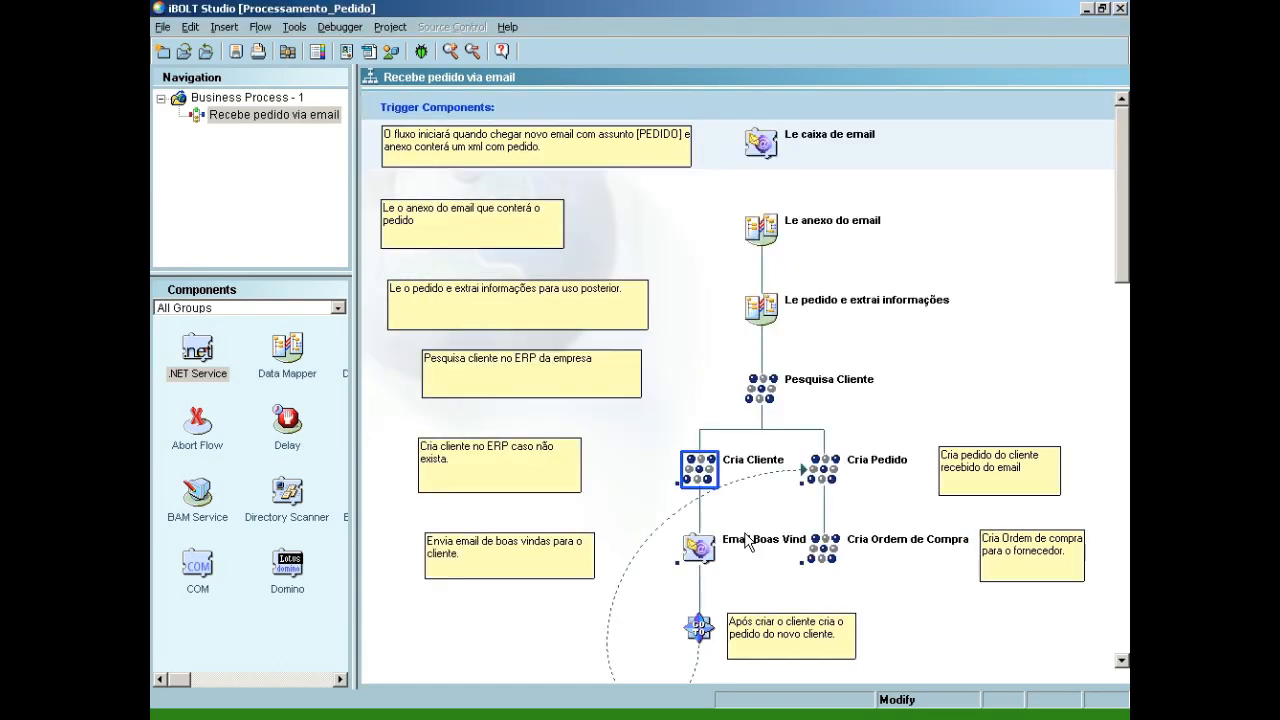
Configure the Cria Cliente step with the Add operation on the BusinessPartners data object and accept the SAPB1 2005 configuration
right_click(714, 475)
left_click(748, 452)
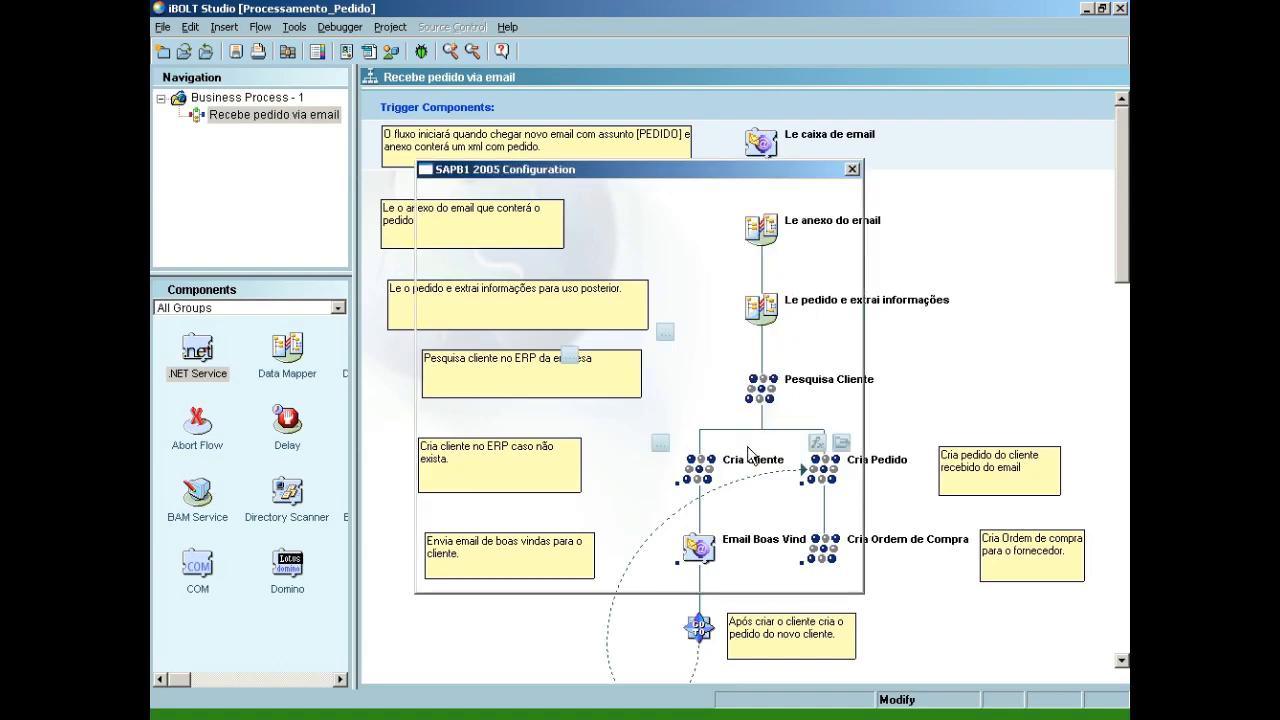
left_click(648, 310)
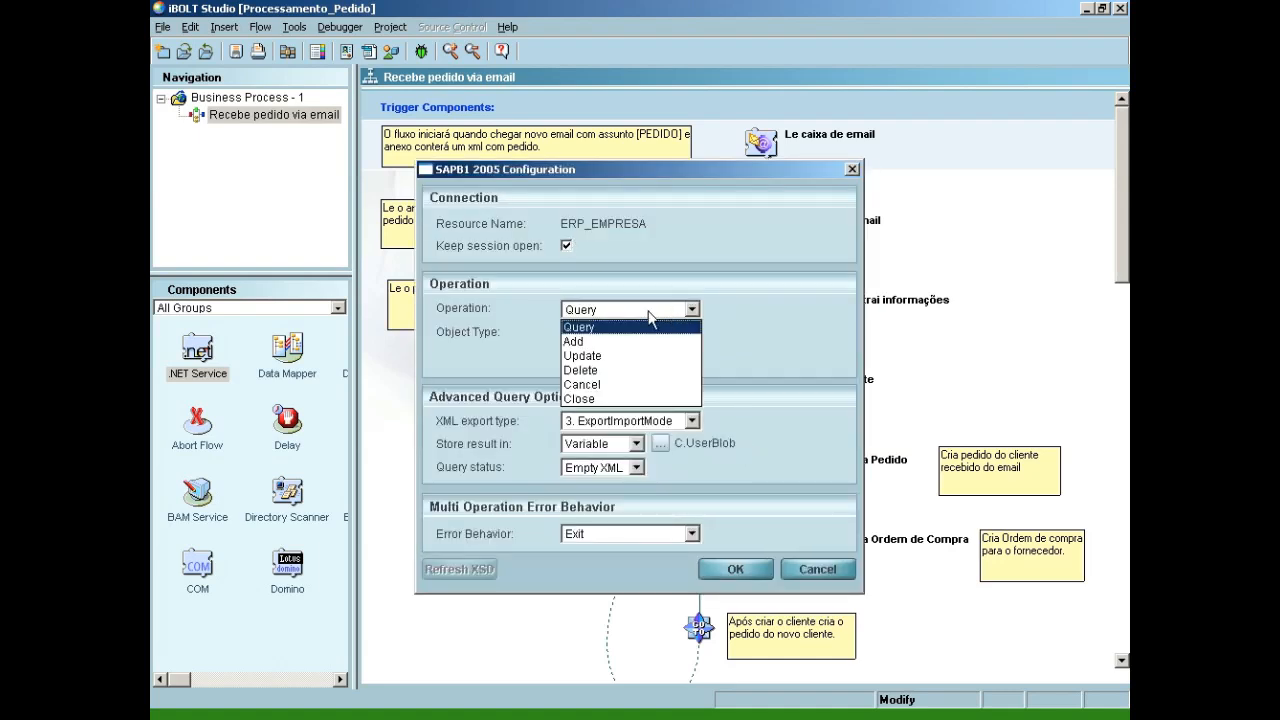
left_click(600, 341)
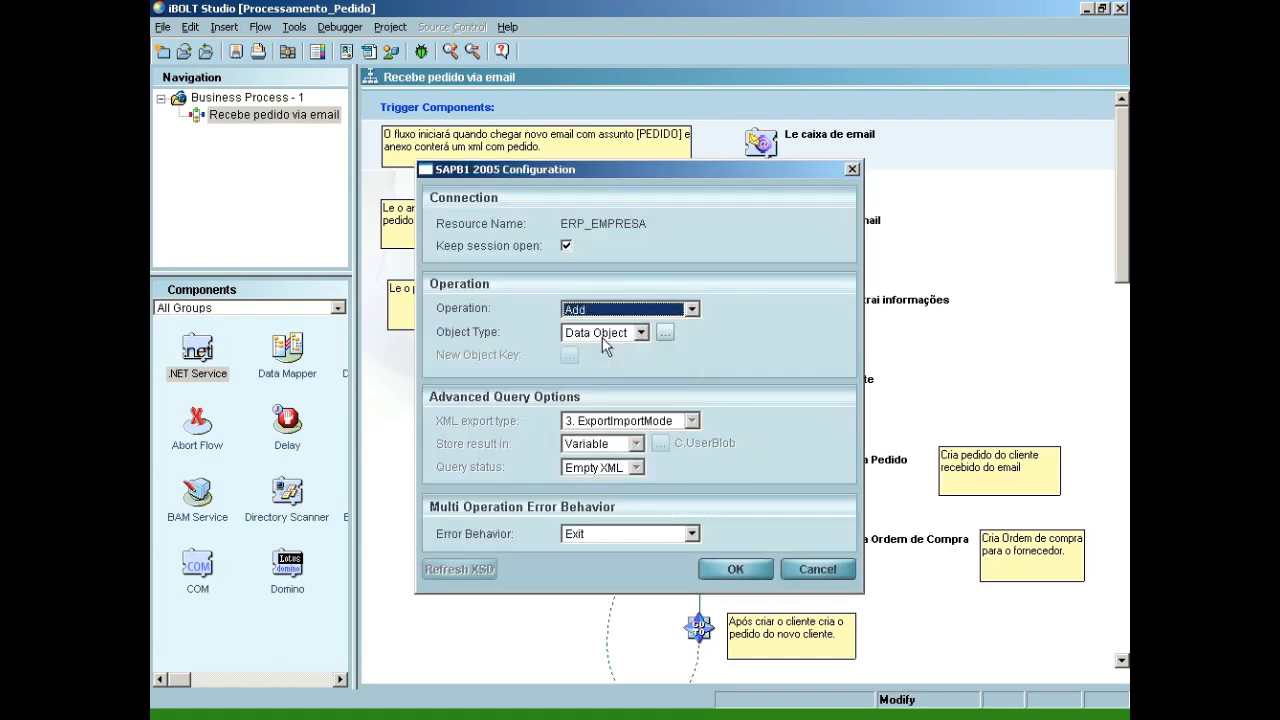
left_click(665, 333)
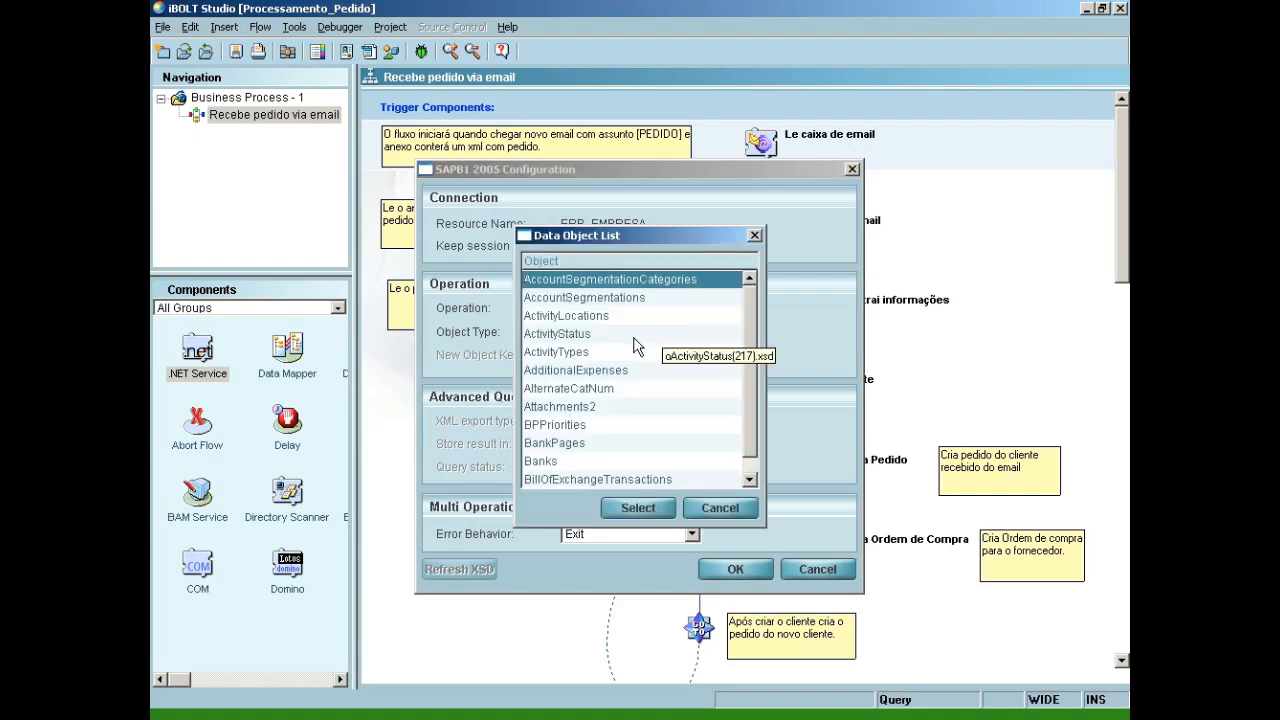
type("bus")
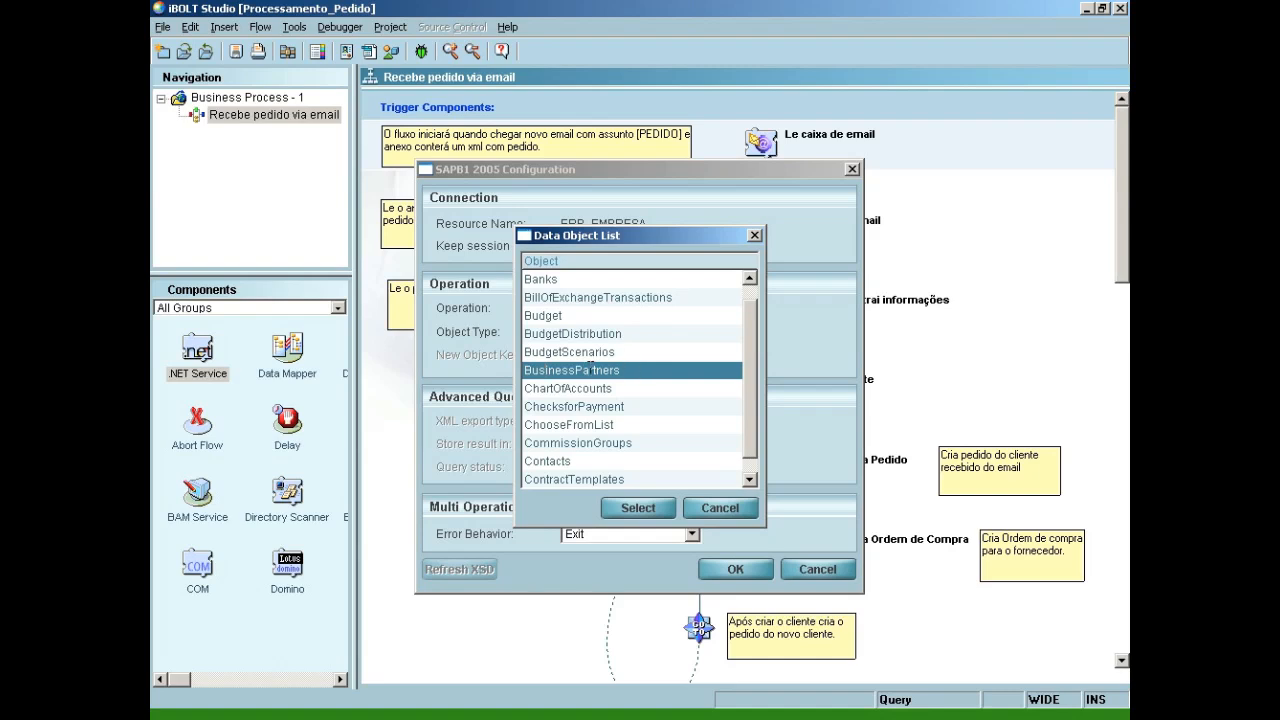
left_click(638, 508)
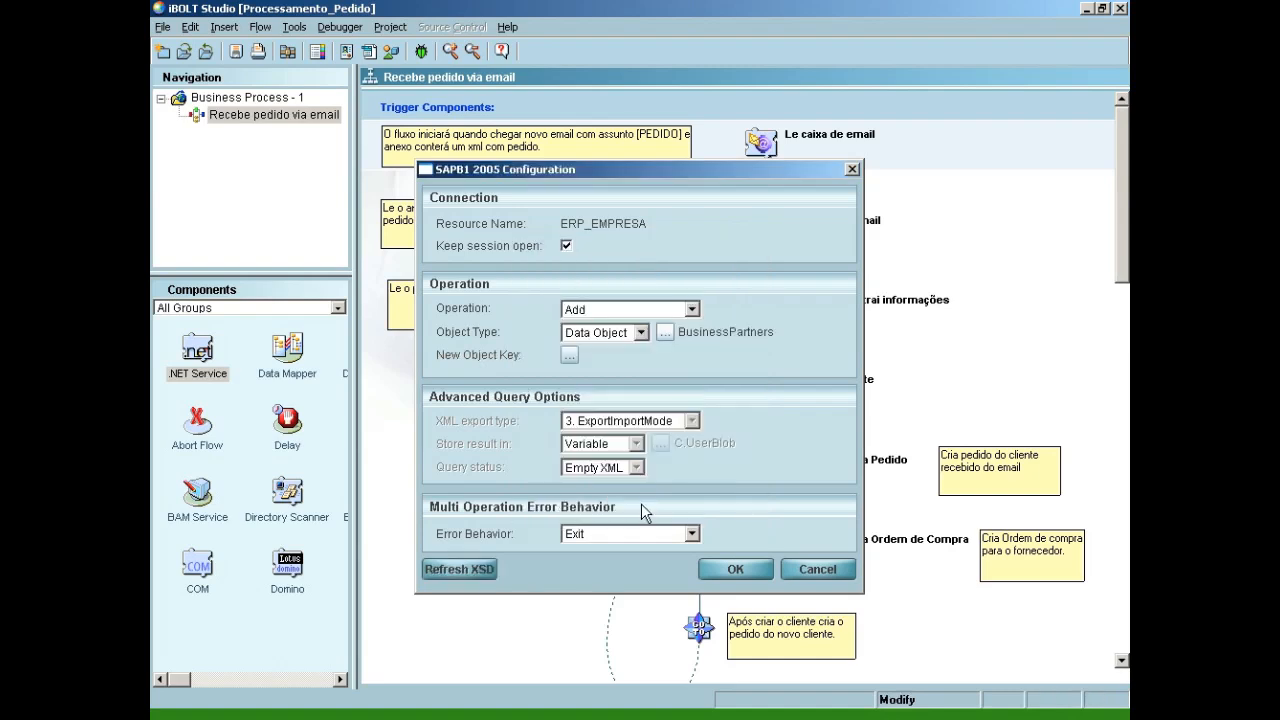
left_click(702, 566)
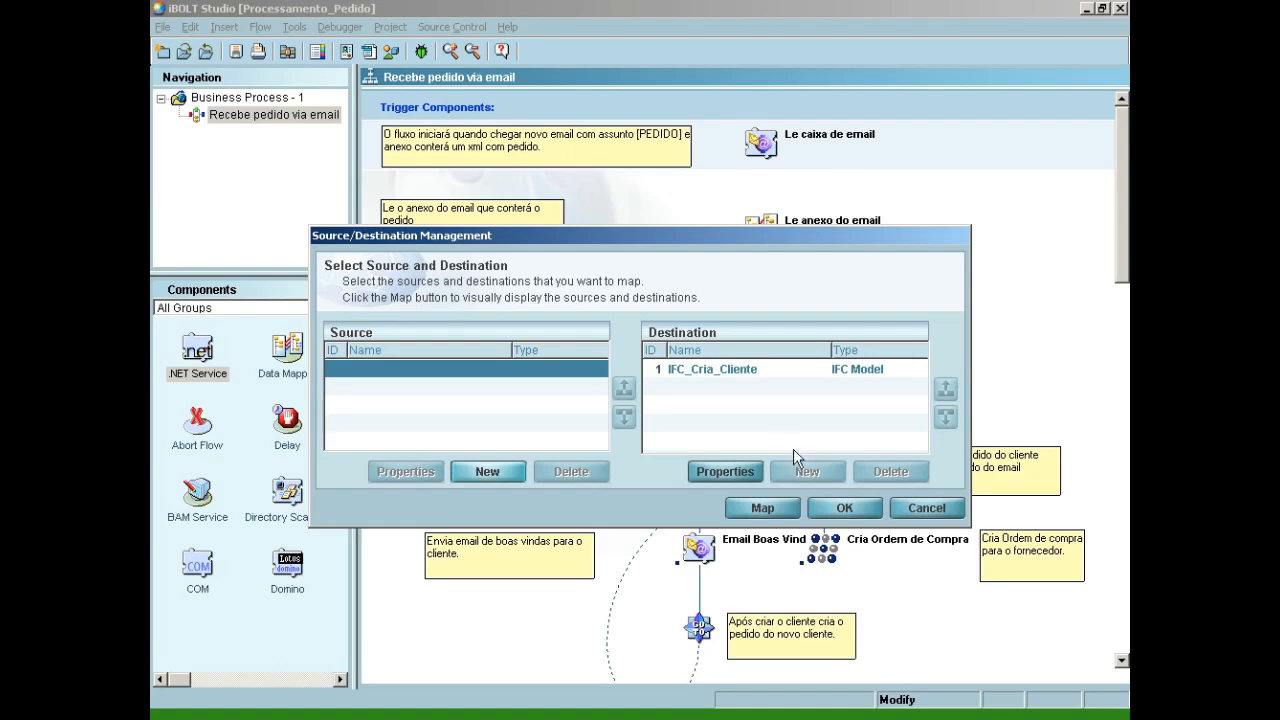
Open the mapping for the IFC_Cria_Cliente destination and expand its tree down to the BusinessPartners row fields
left_click(768, 508)
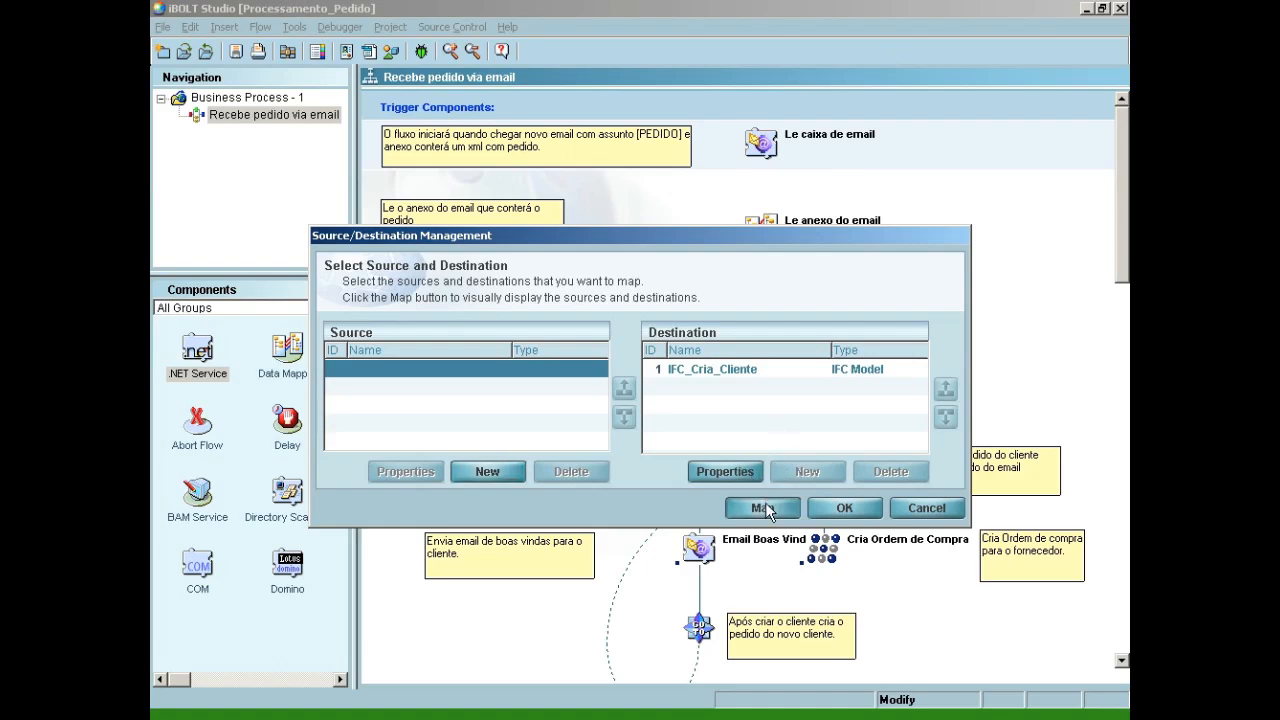
left_click(858, 189)
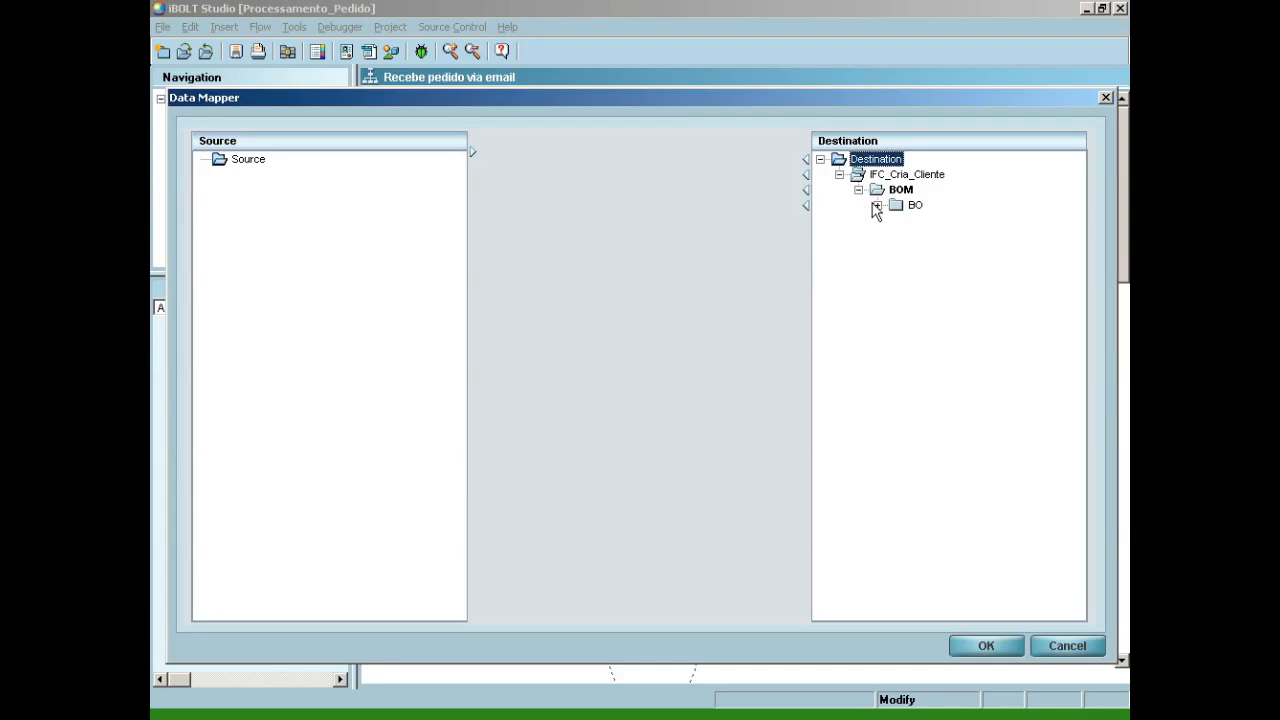
left_click(877, 204)
left_click(897, 220)
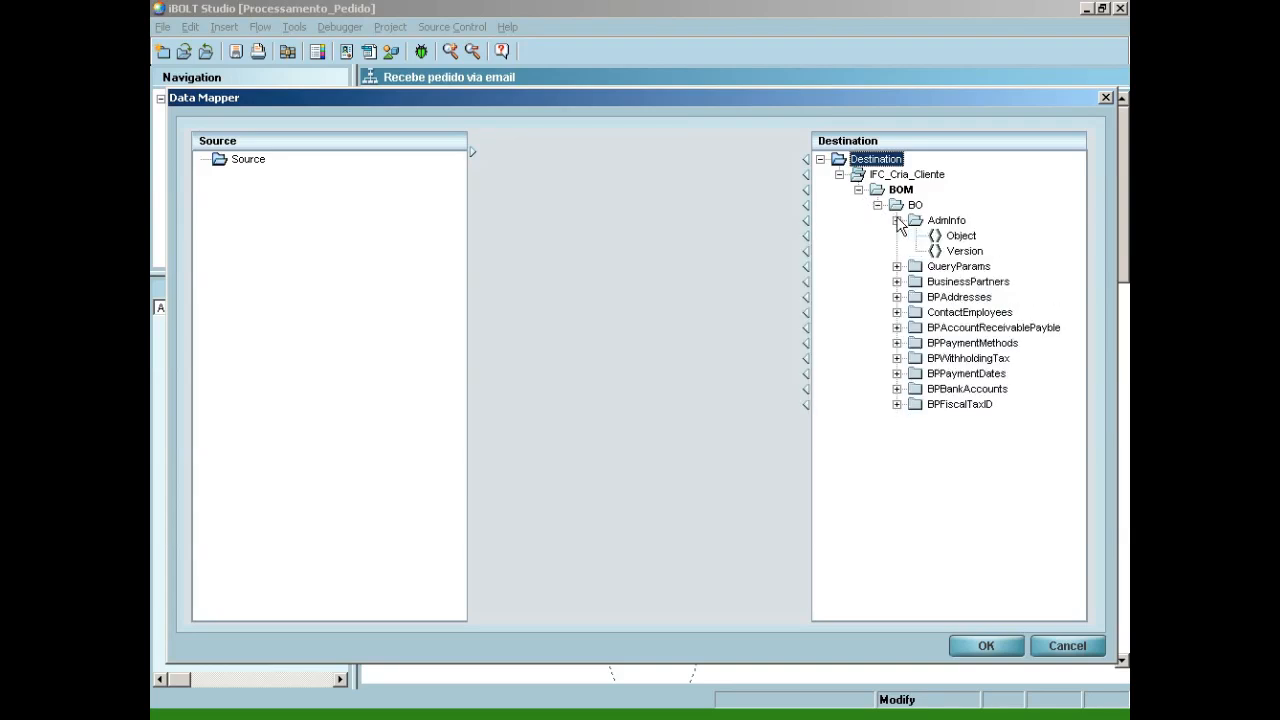
left_click(897, 266)
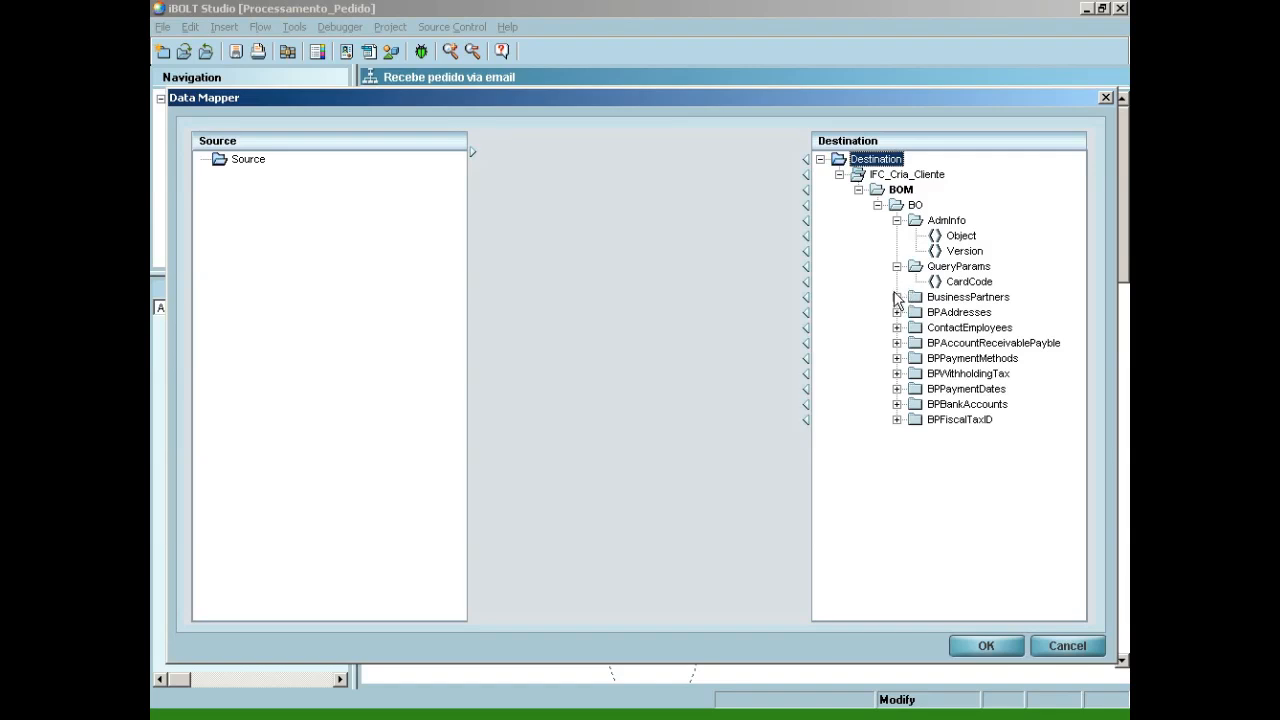
left_click(897, 297)
left_click(916, 312)
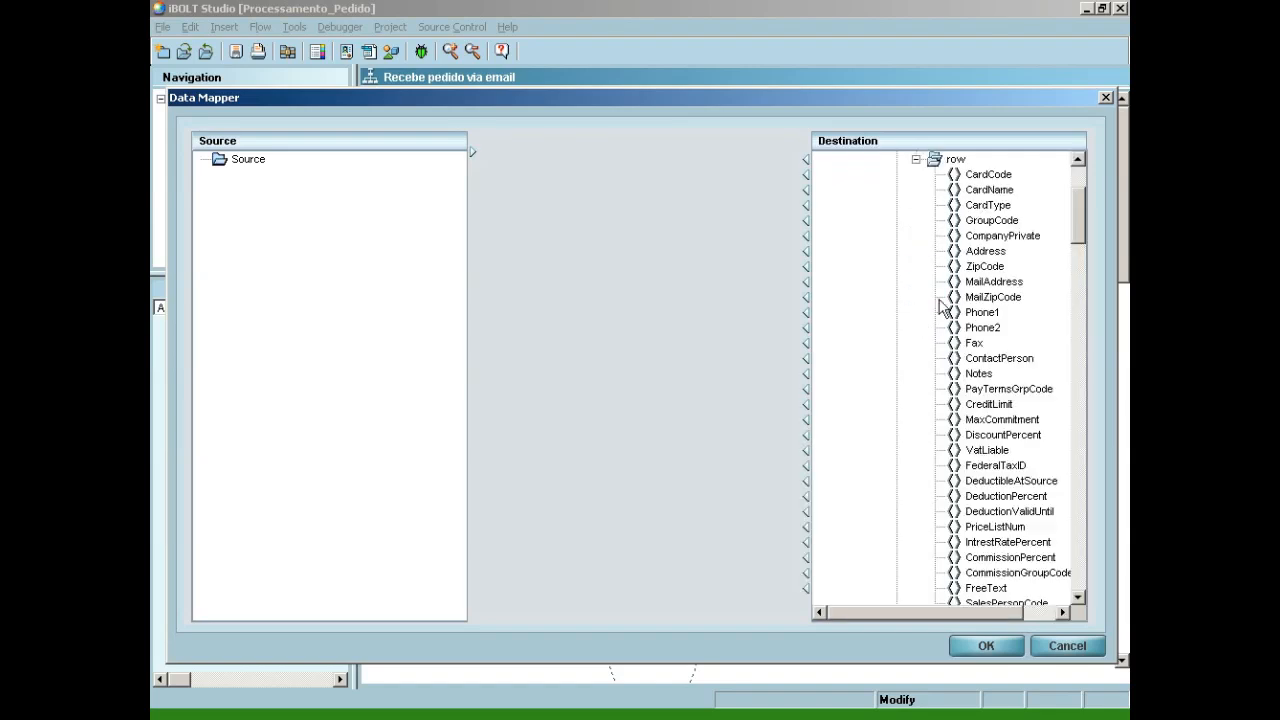
Set the calculated value of the BusinessPartners CardCode node to the F.ClienteID variable
double_click(989, 176)
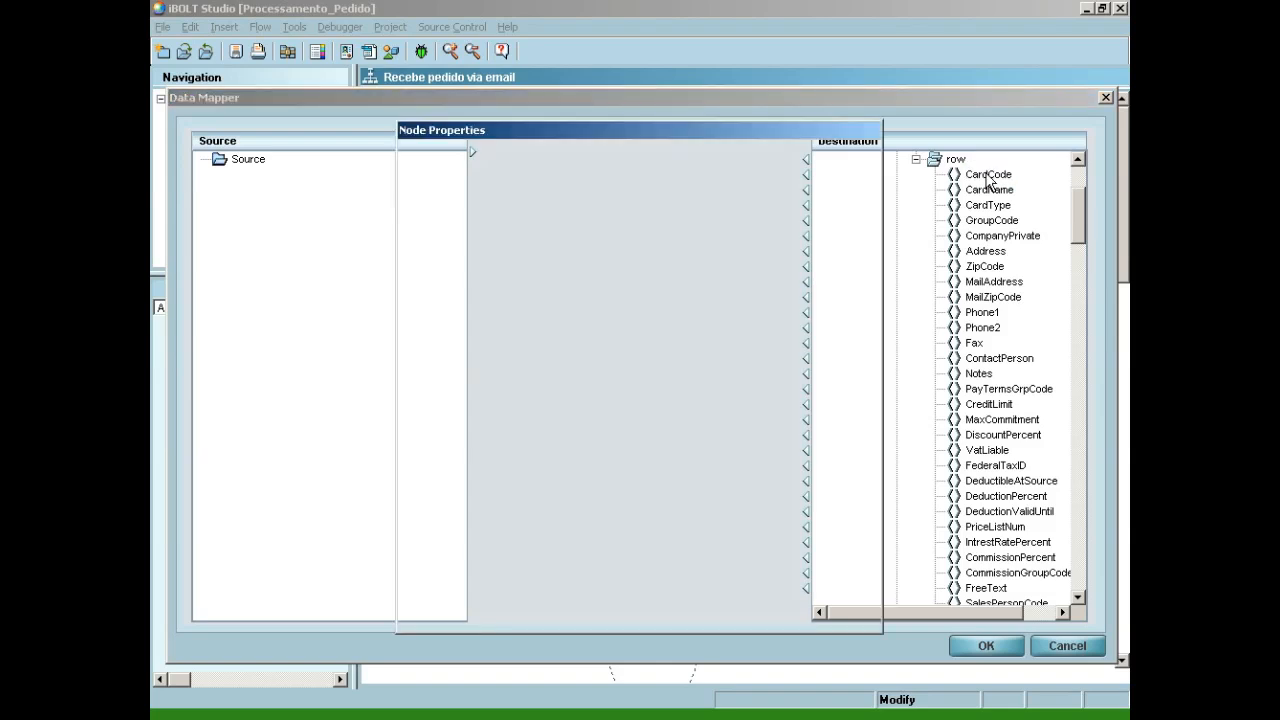
left_click(847, 506)
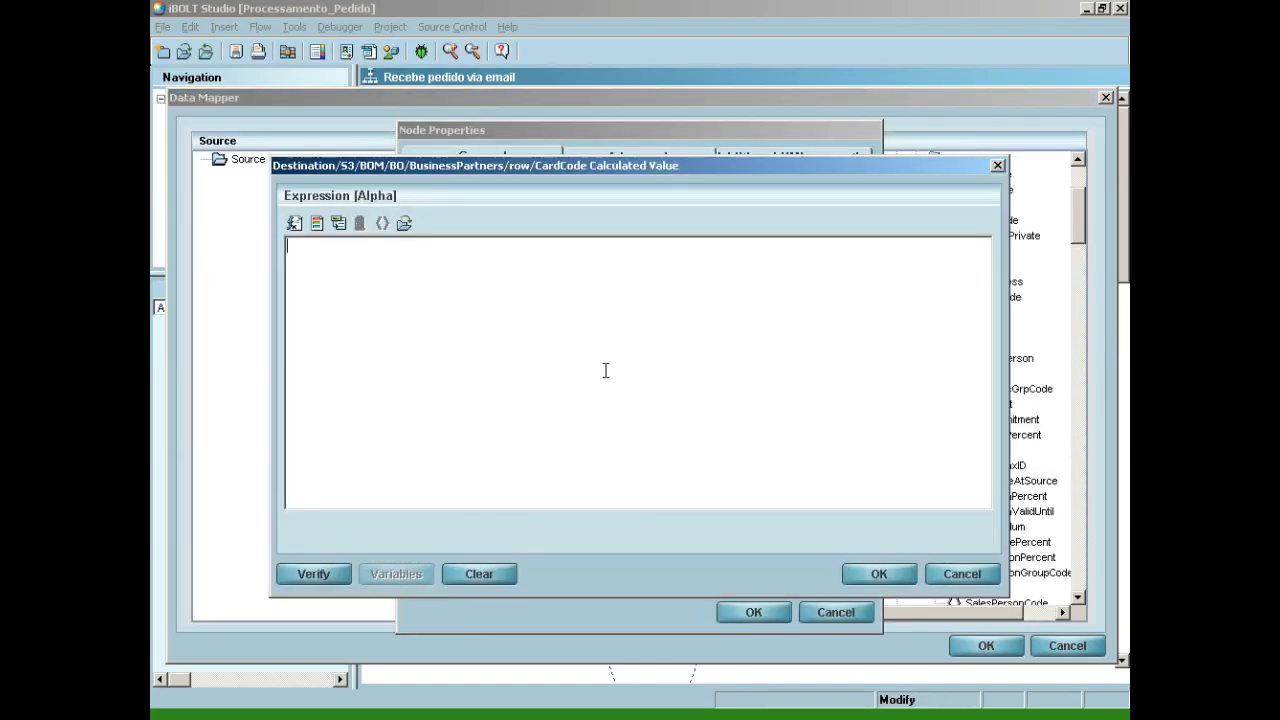
left_click(317, 223)
left_click_drag(578, 314, 579, 371)
left_click(355, 374)
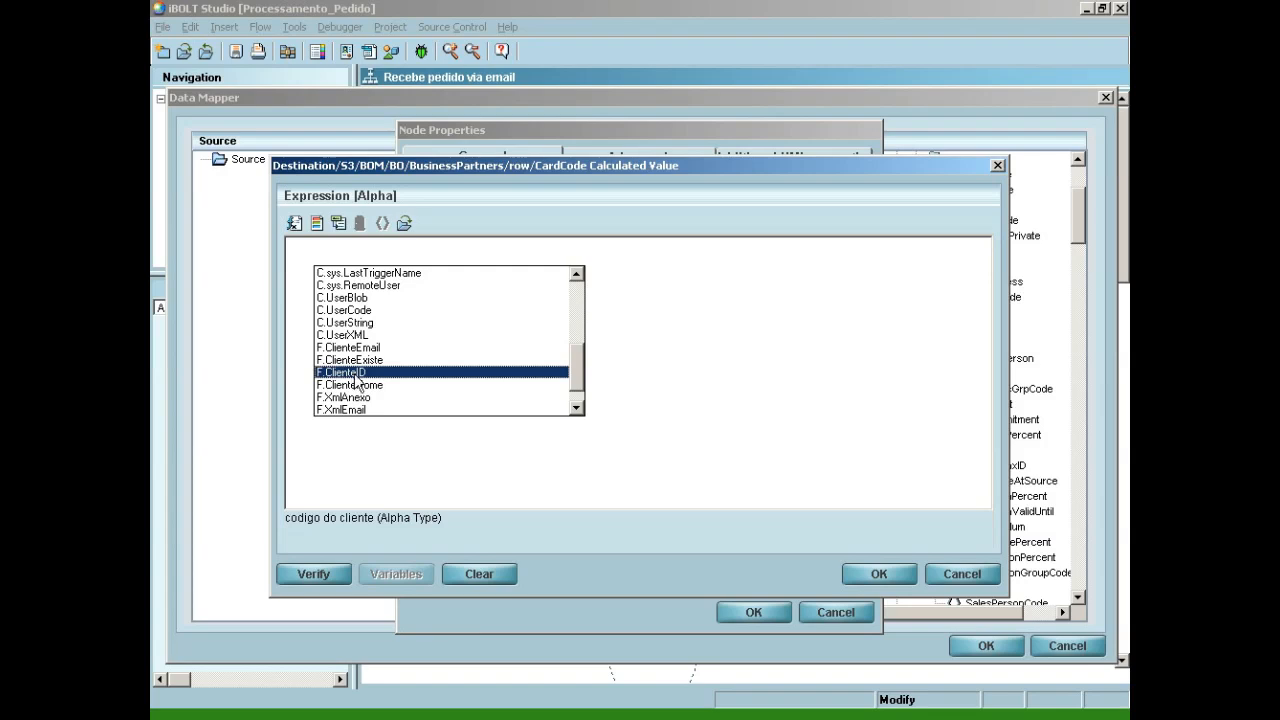
double_click(345, 375)
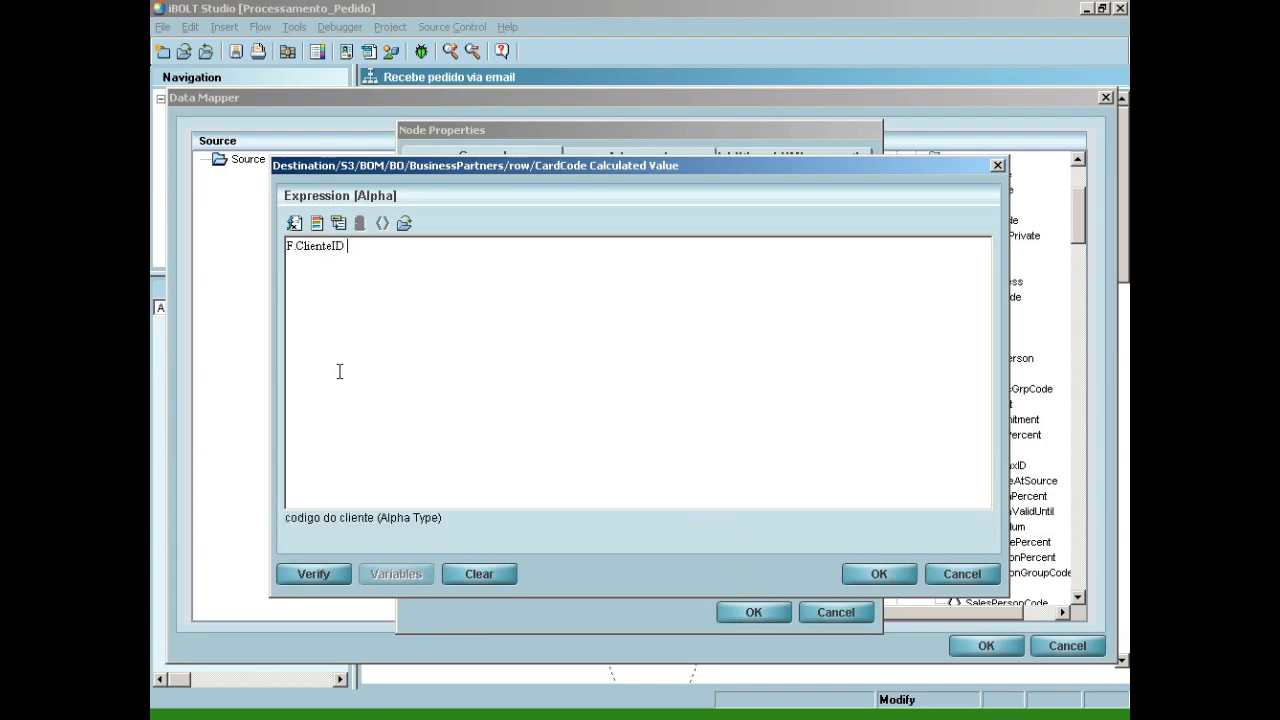
left_click(866, 578)
left_click(752, 611)
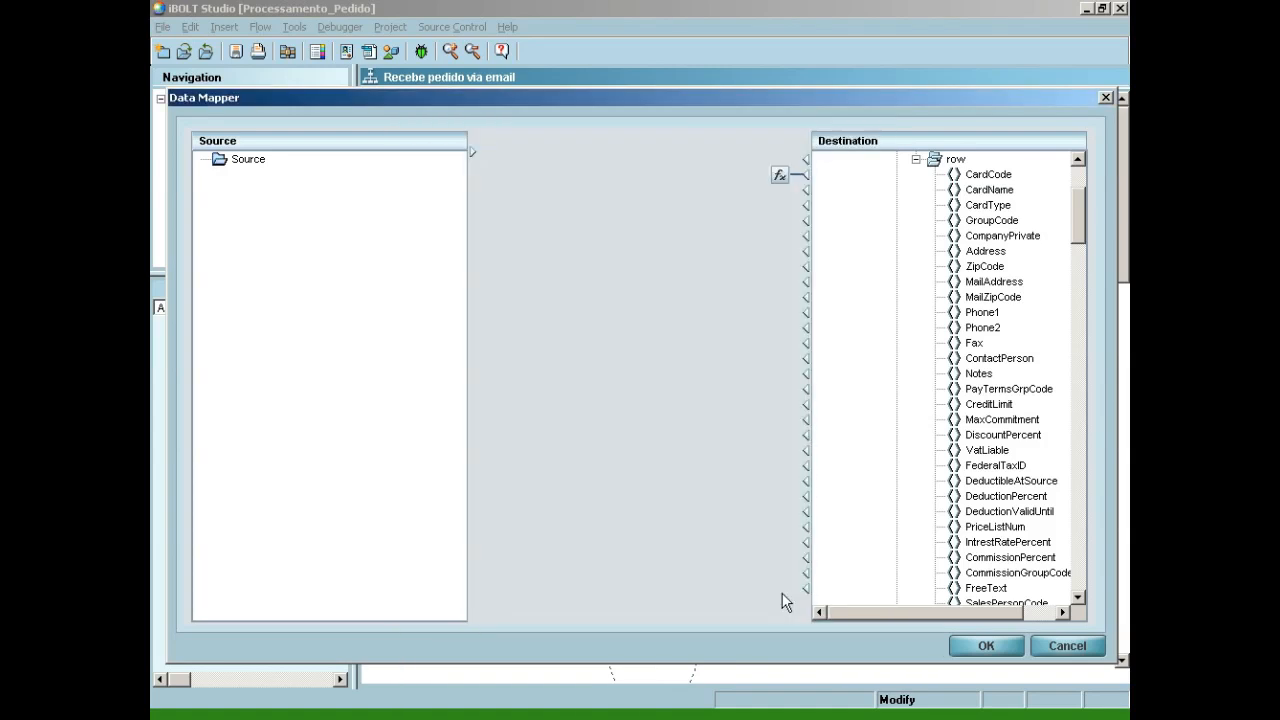
Set the calculated value of the BusinessPartners CardName node to the F.ClienteNome variable
double_click(989, 190)
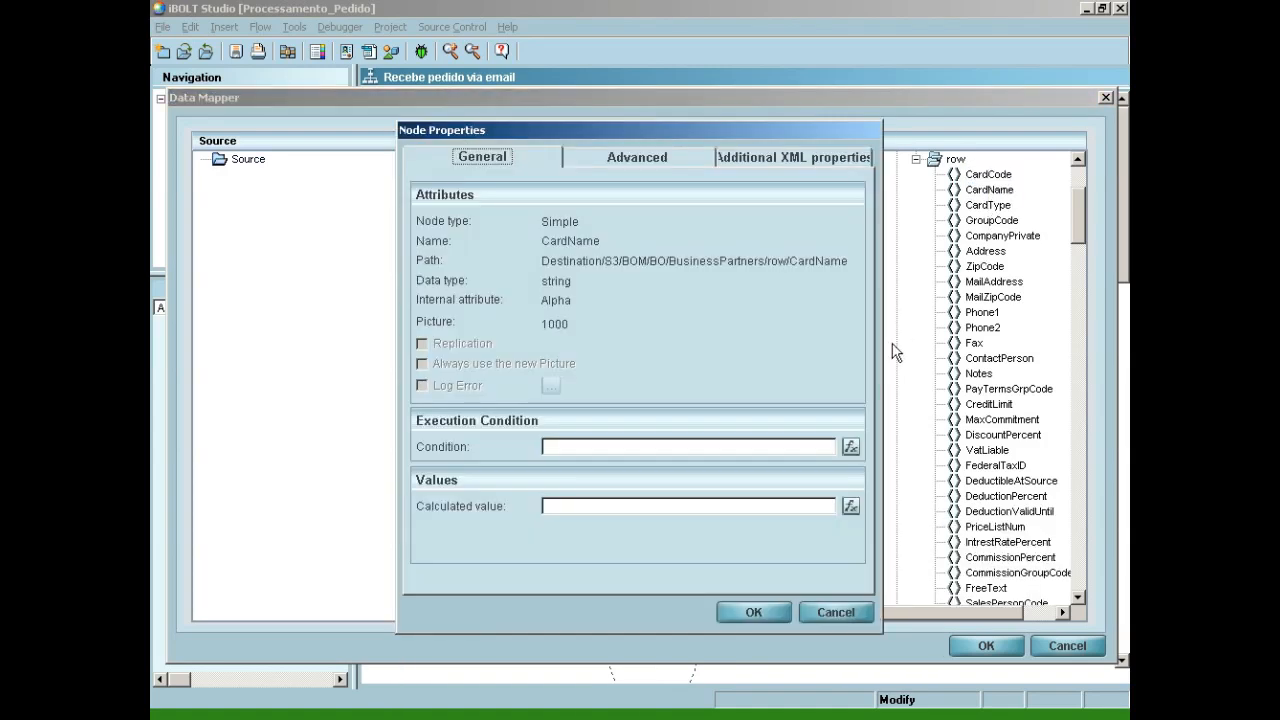
left_click(851, 507)
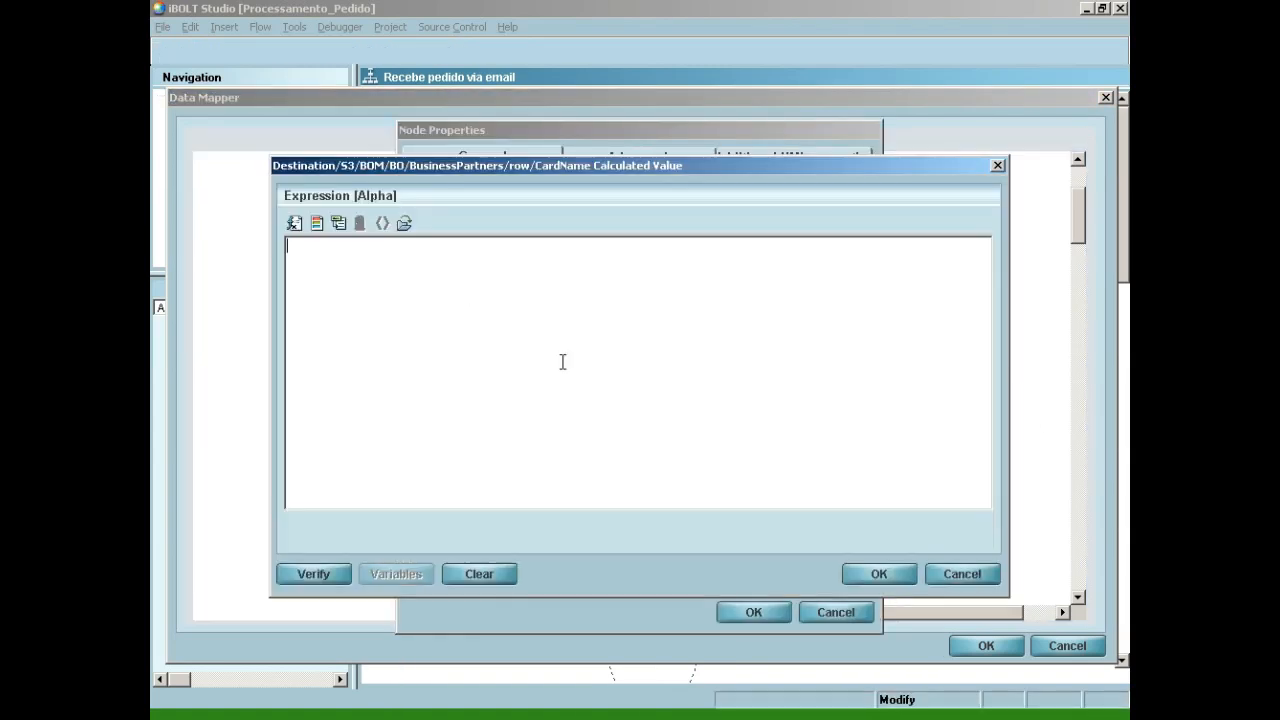
left_click(318, 224)
left_click_drag(578, 316, 574, 378)
double_click(350, 386)
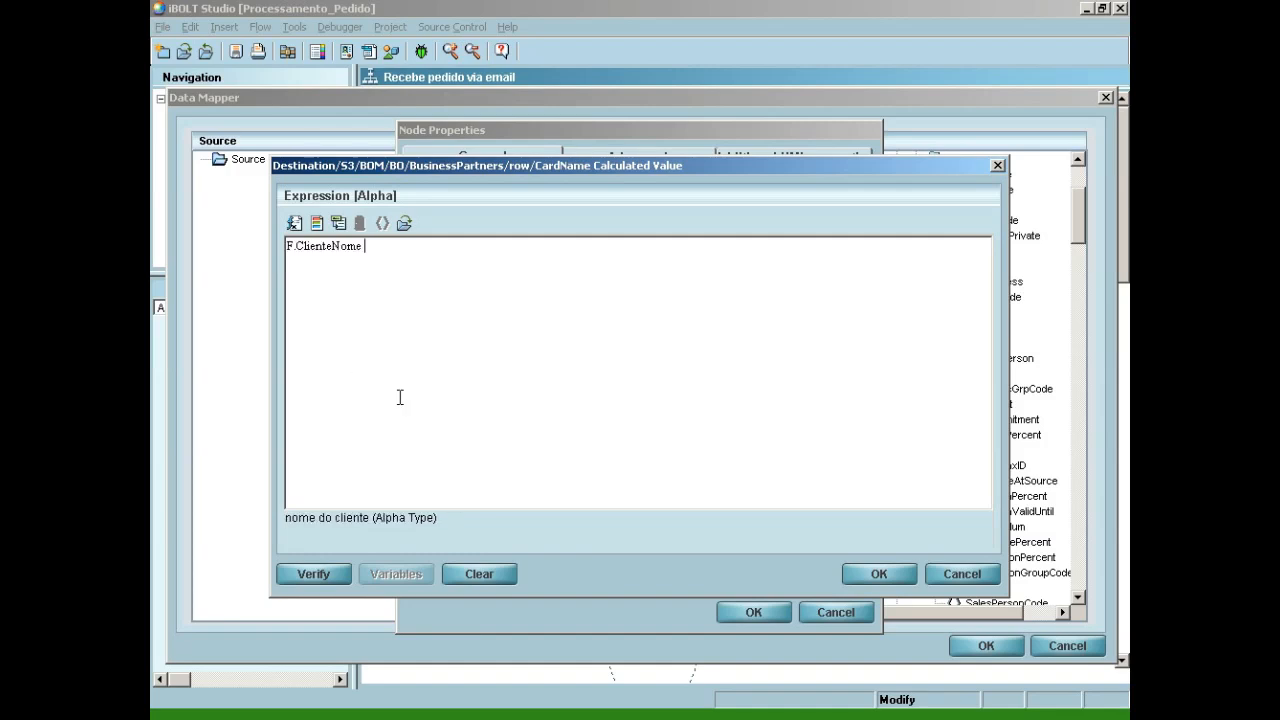
left_click(859, 572)
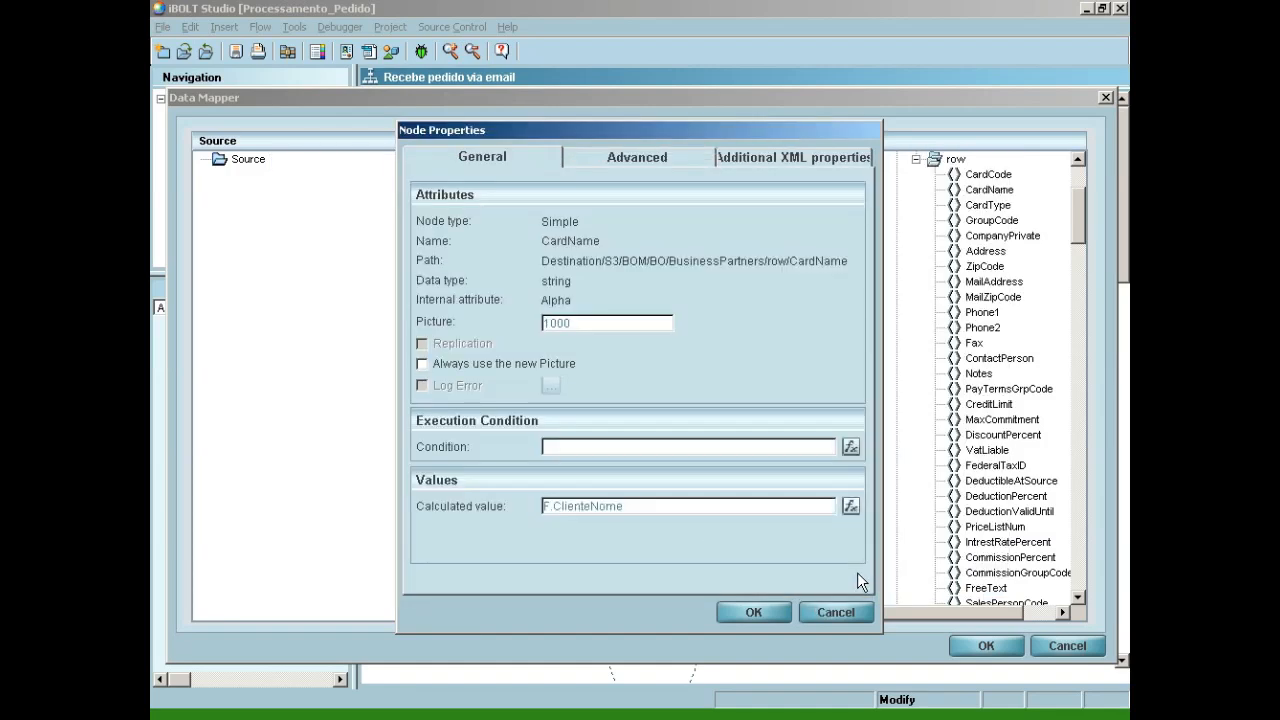
left_click(772, 606)
Set the calculated value of the BusinessPartners FreeText node to "Cliente incluido via iBOLR" and accept the Cria Cliente mapping
left_click_drag(1078, 225, 1077, 243)
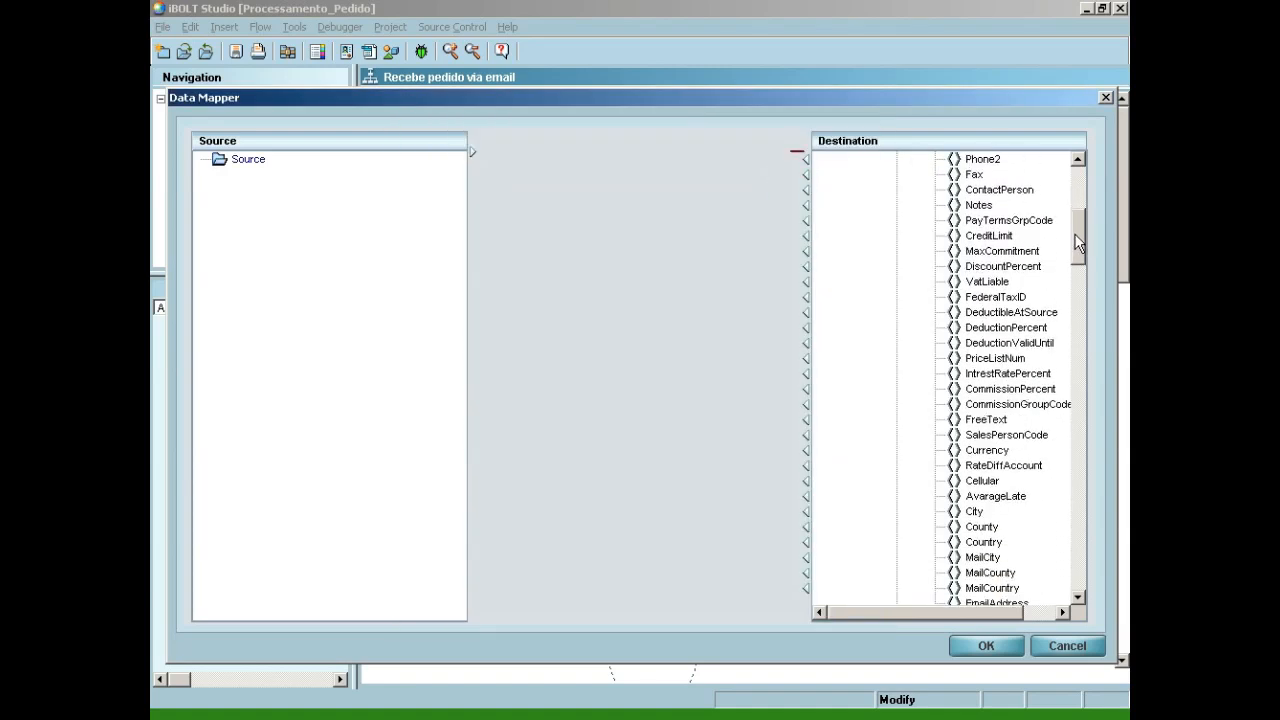
double_click(985, 422)
left_click(636, 505)
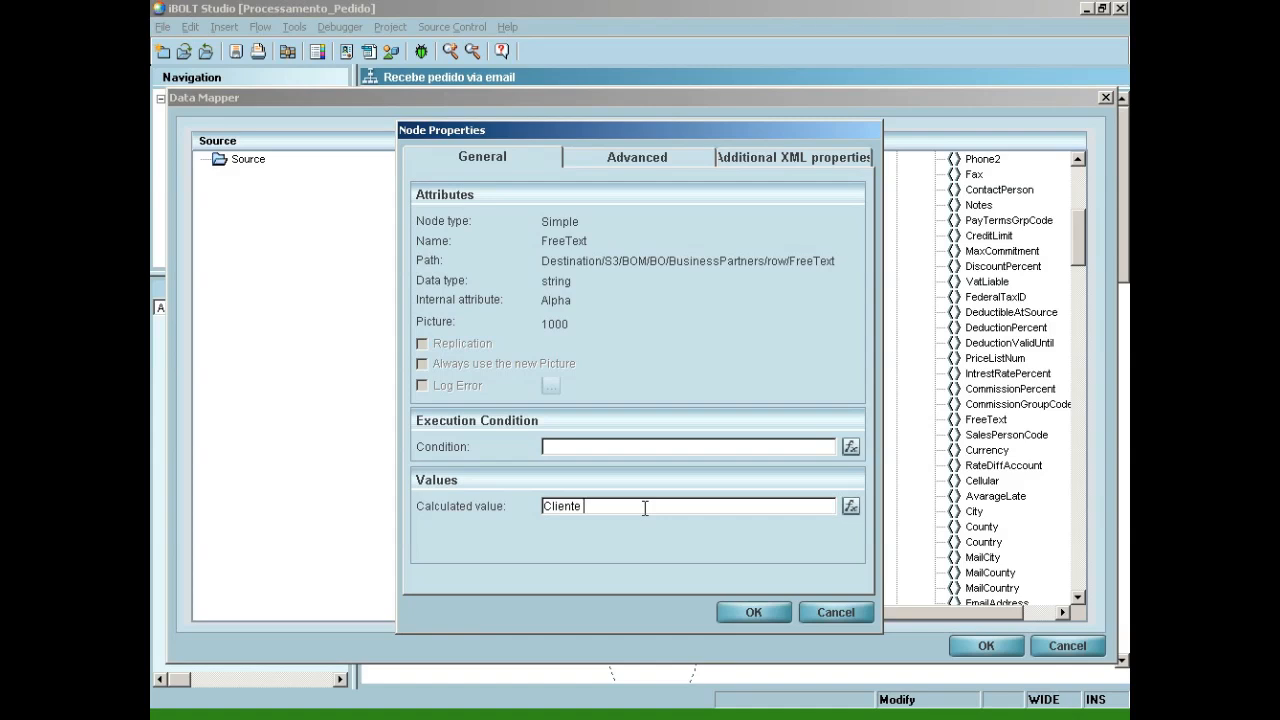
type("Cliente incluido via iBOLR")
left_click(780, 610)
left_click(986, 645)
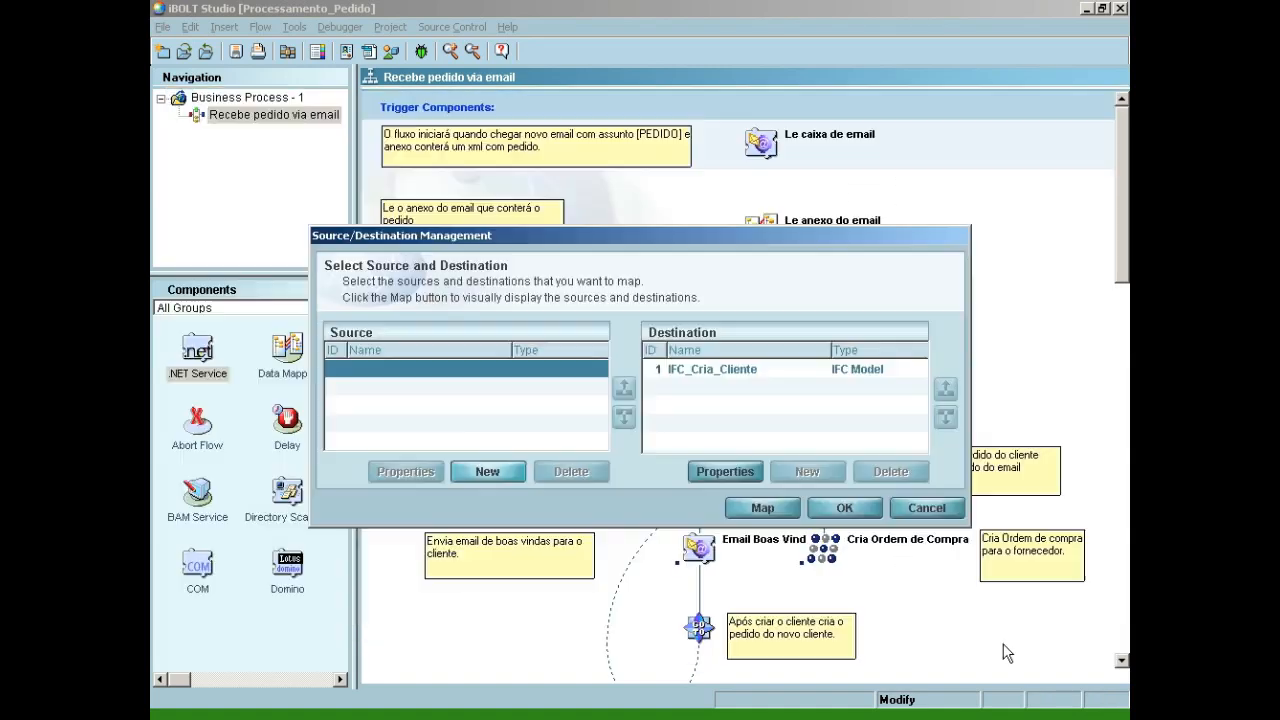
left_click(840, 507)
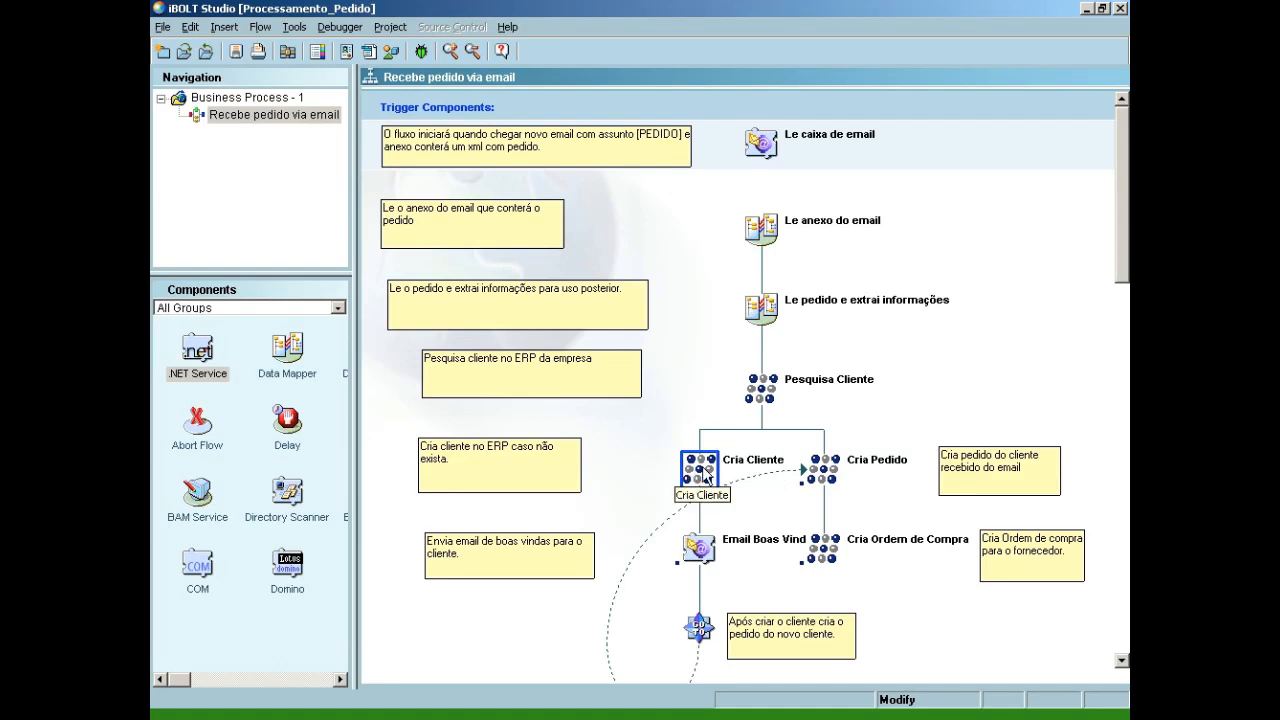
Open the configuration of the Email Boas Vindas step and add a Quick Send method
right_click(703, 555)
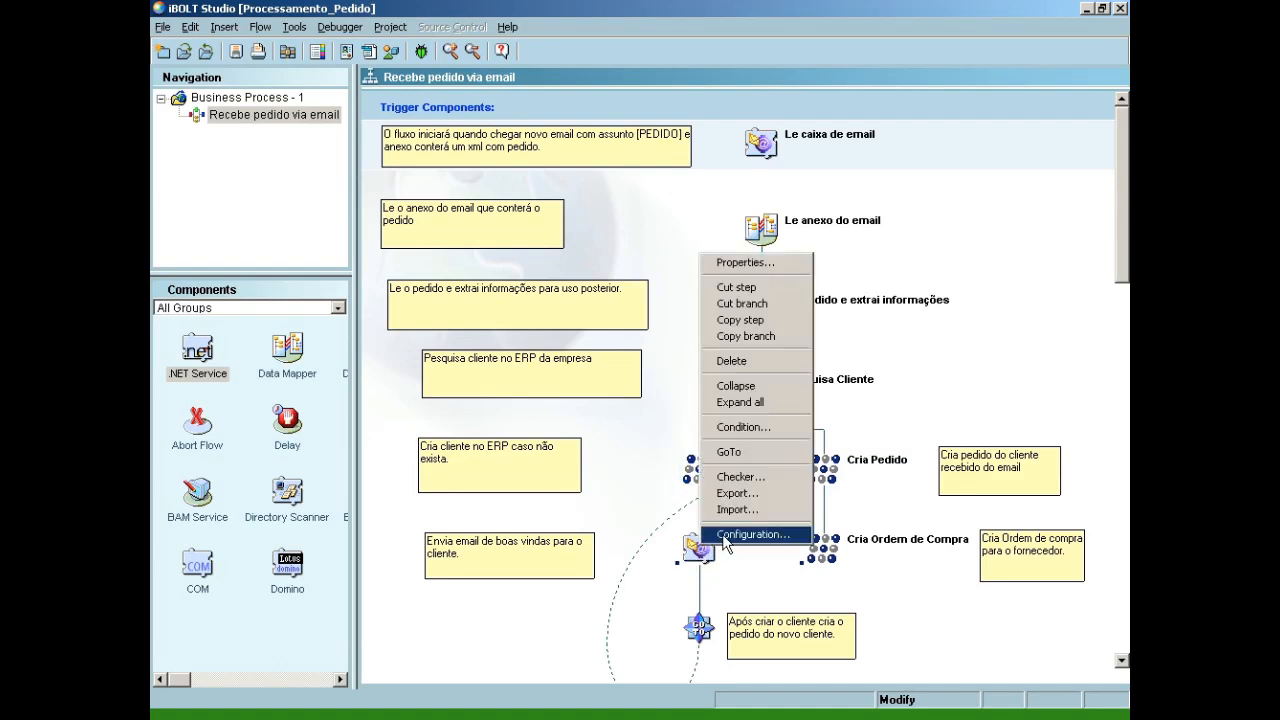
left_click(726, 542)
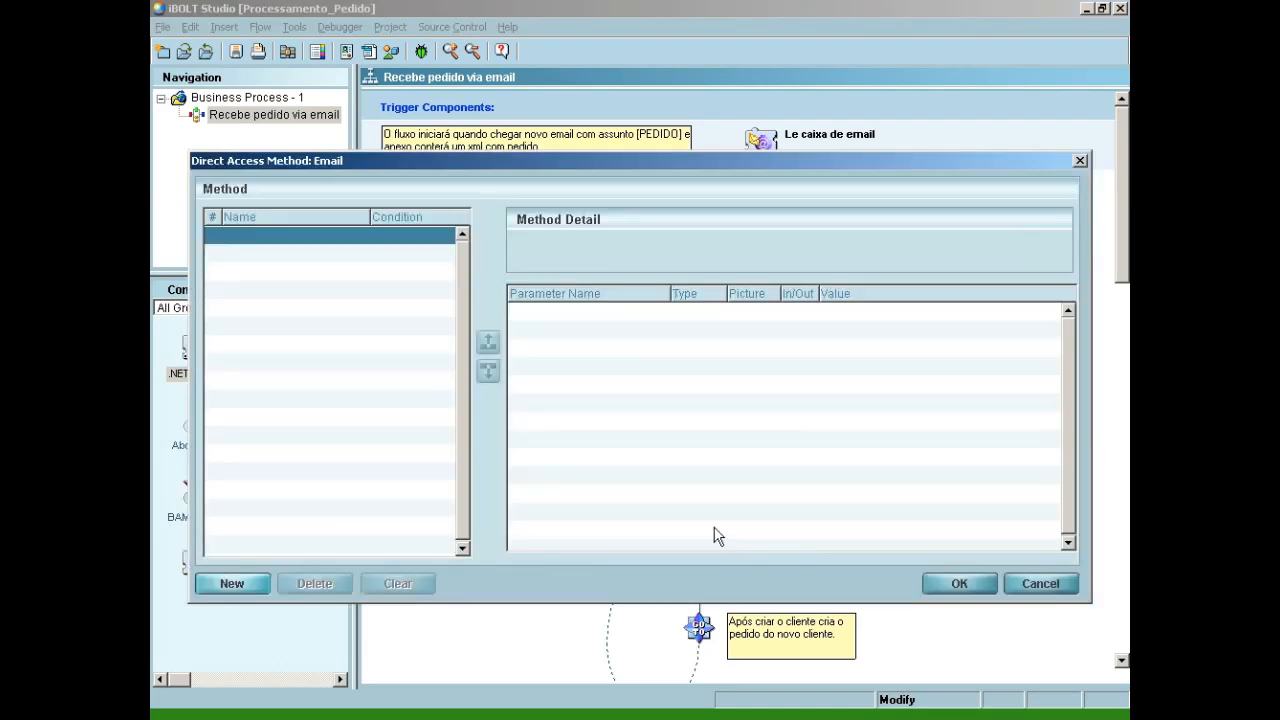
left_click(251, 585)
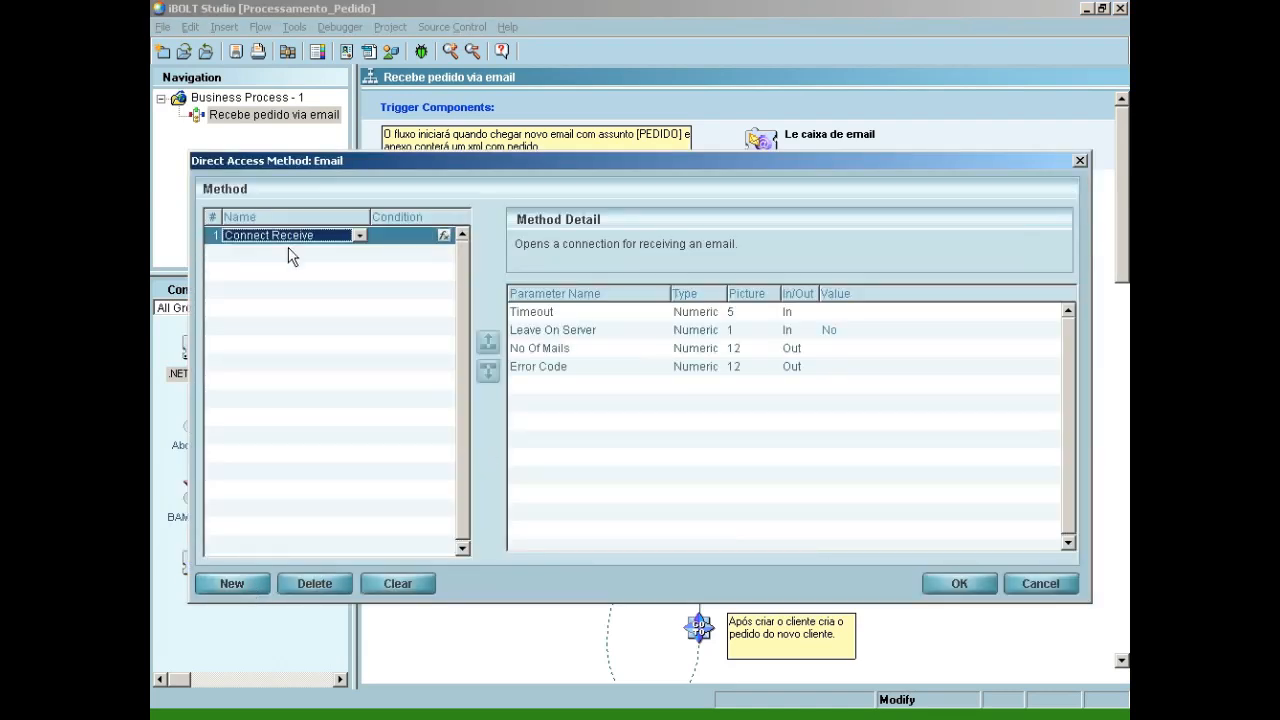
left_click(293, 240)
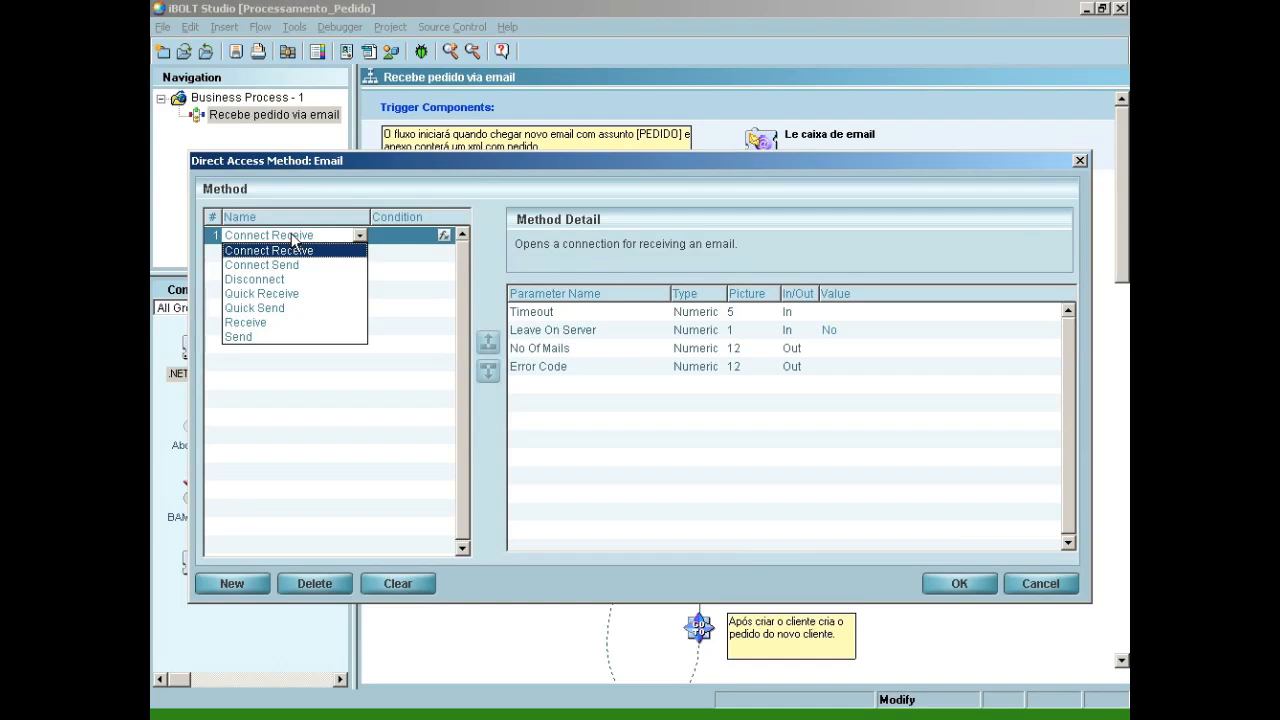
left_click(280, 307)
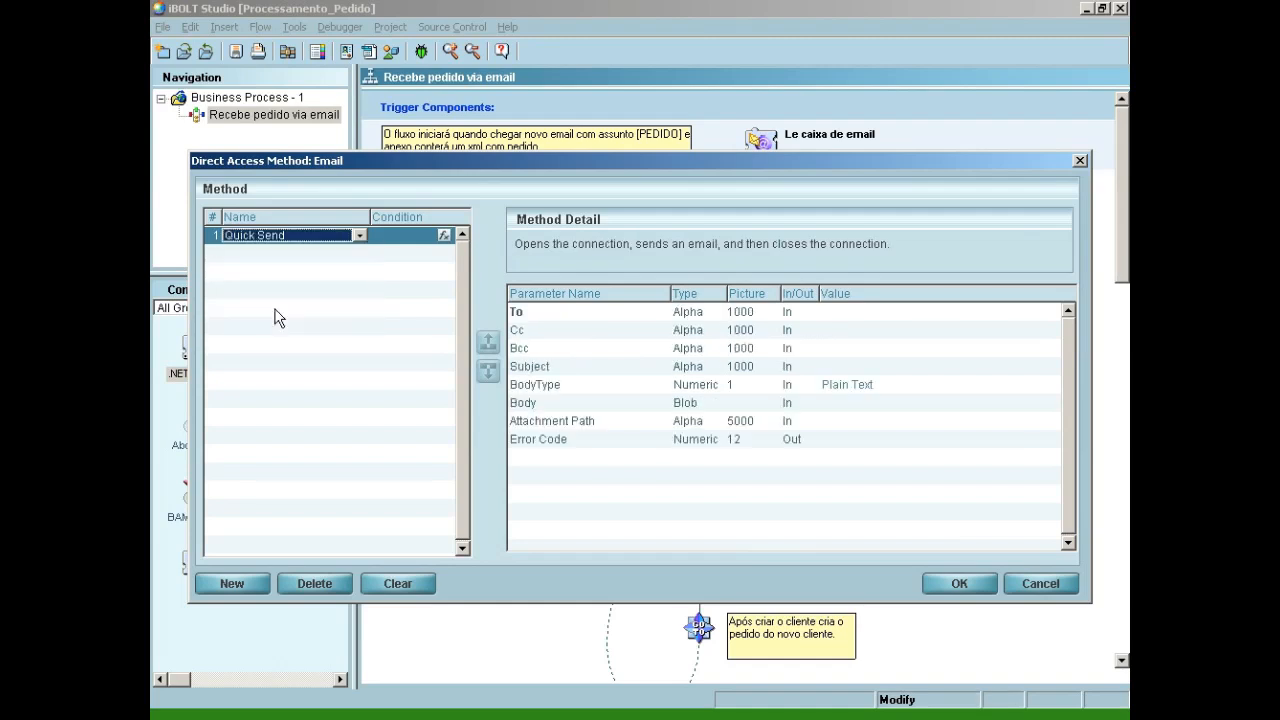
Set the To parameter of the Quick Send method to the F.ClienteEmail variable
left_click(829, 312)
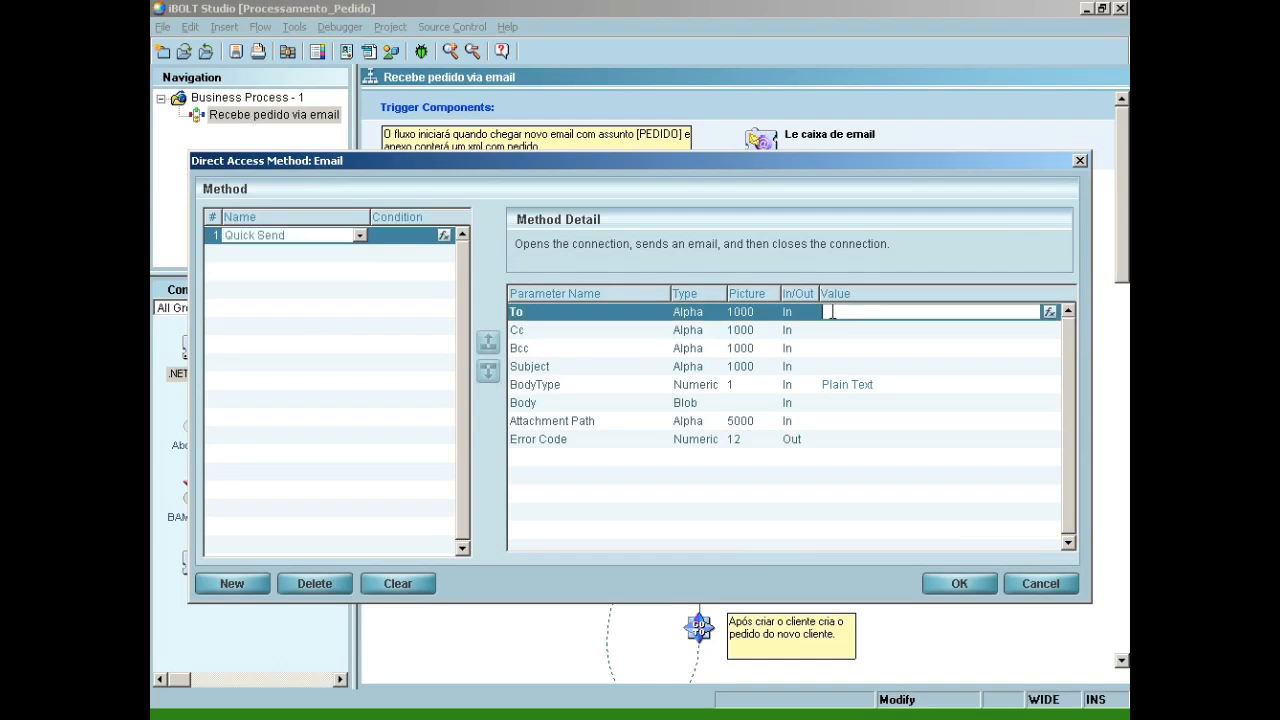
left_click(1048, 312)
left_click(316, 223)
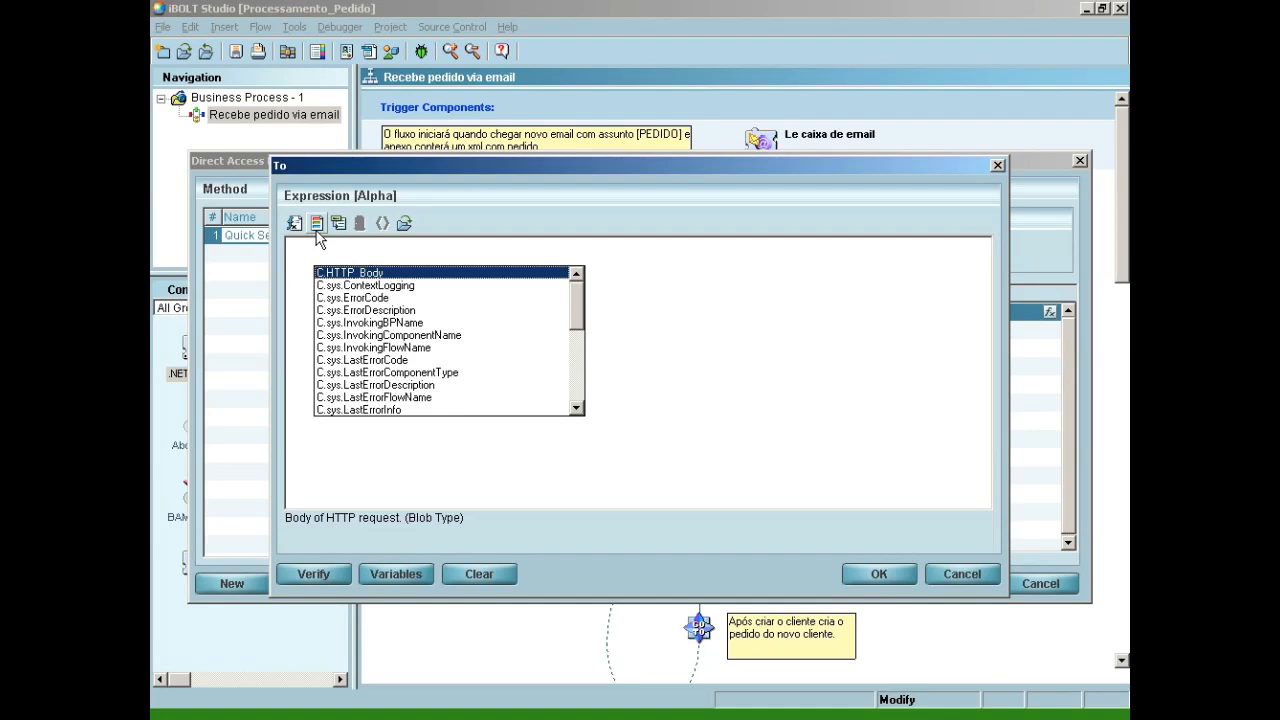
left_click_drag(576, 300, 575, 376)
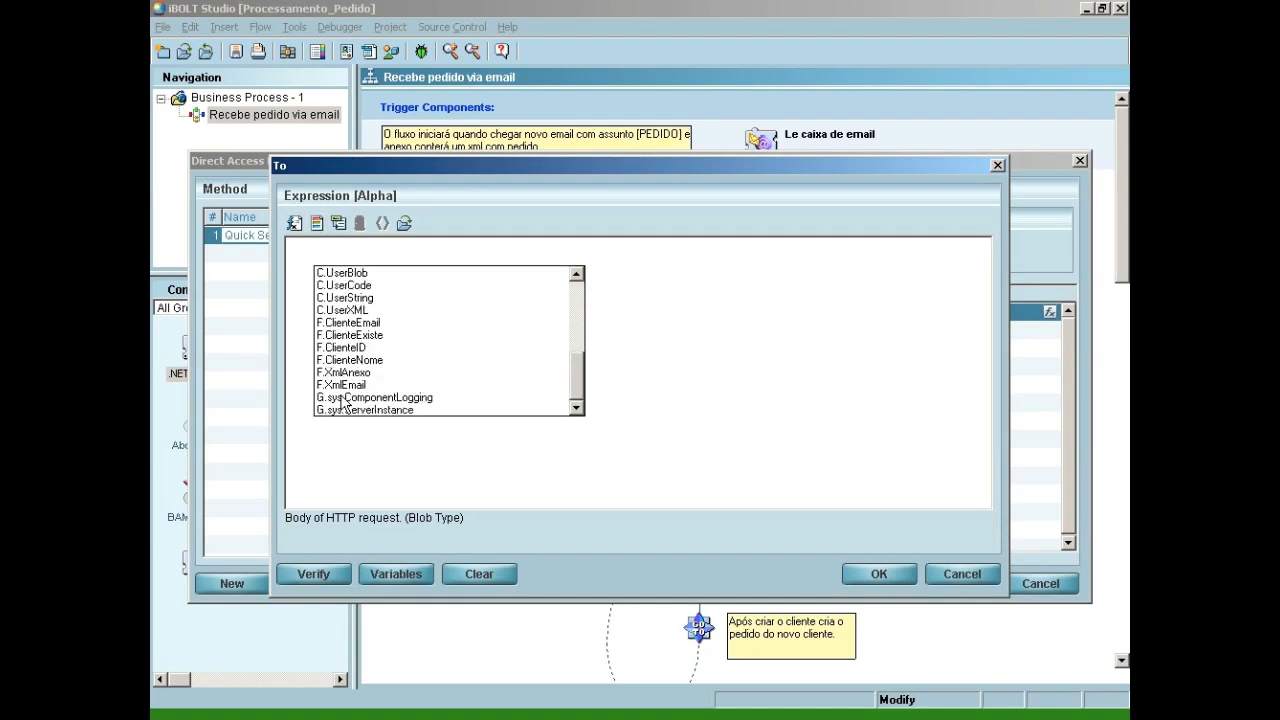
left_click(358, 324)
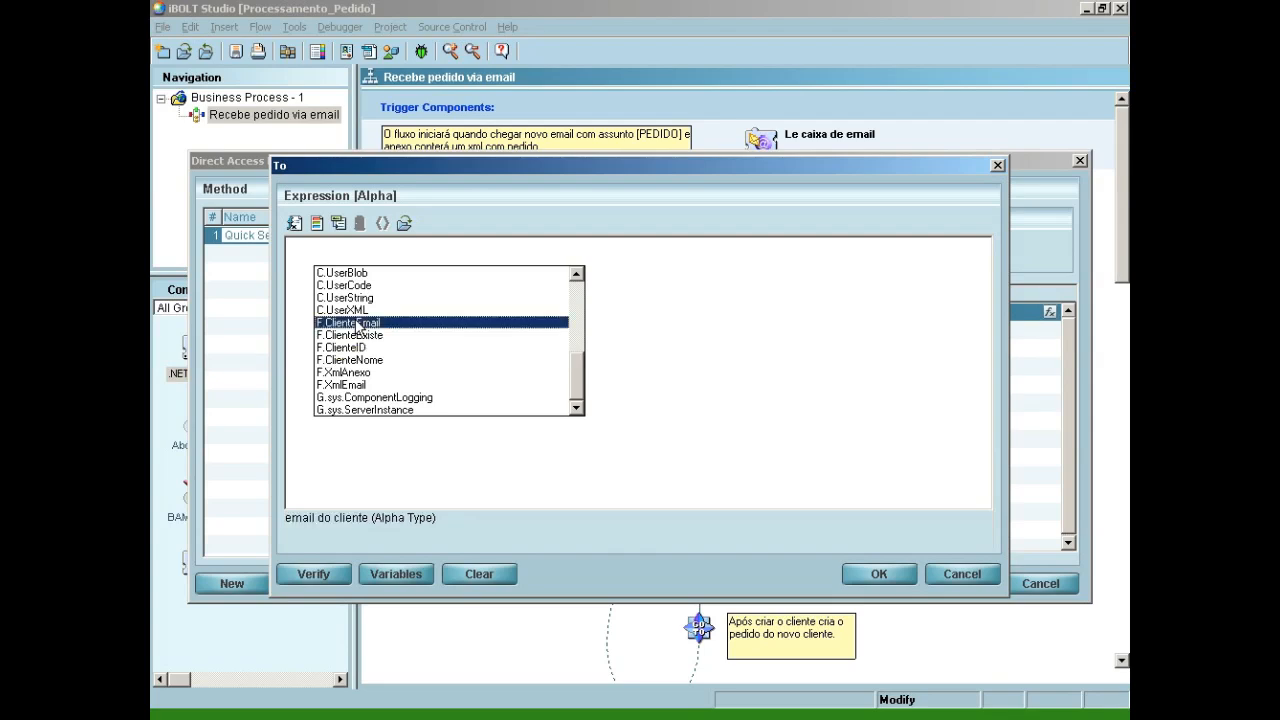
double_click(358, 324)
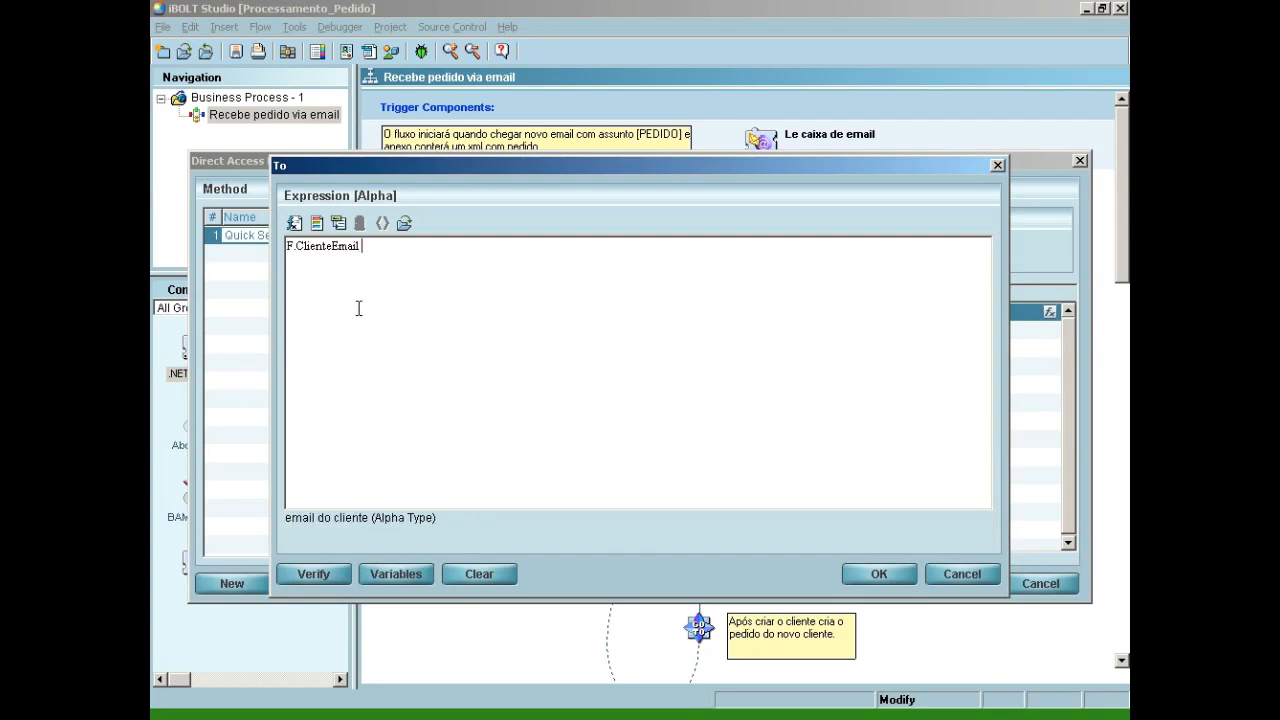
left_click(885, 574)
Set the email's Subject to 'Boas Vindas' and its Body to 'Obrigado por interesse em nossos produtos', and accept the method configuration
left_click(844, 366)
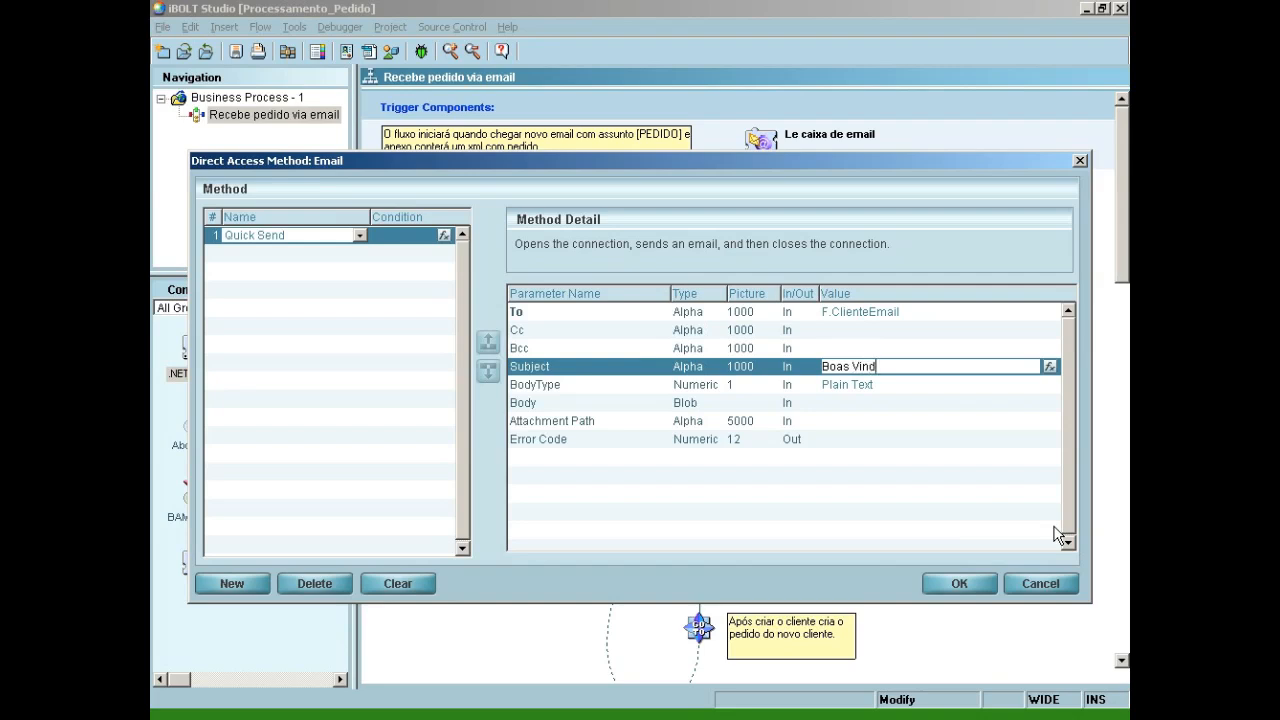
left_click(851, 404)
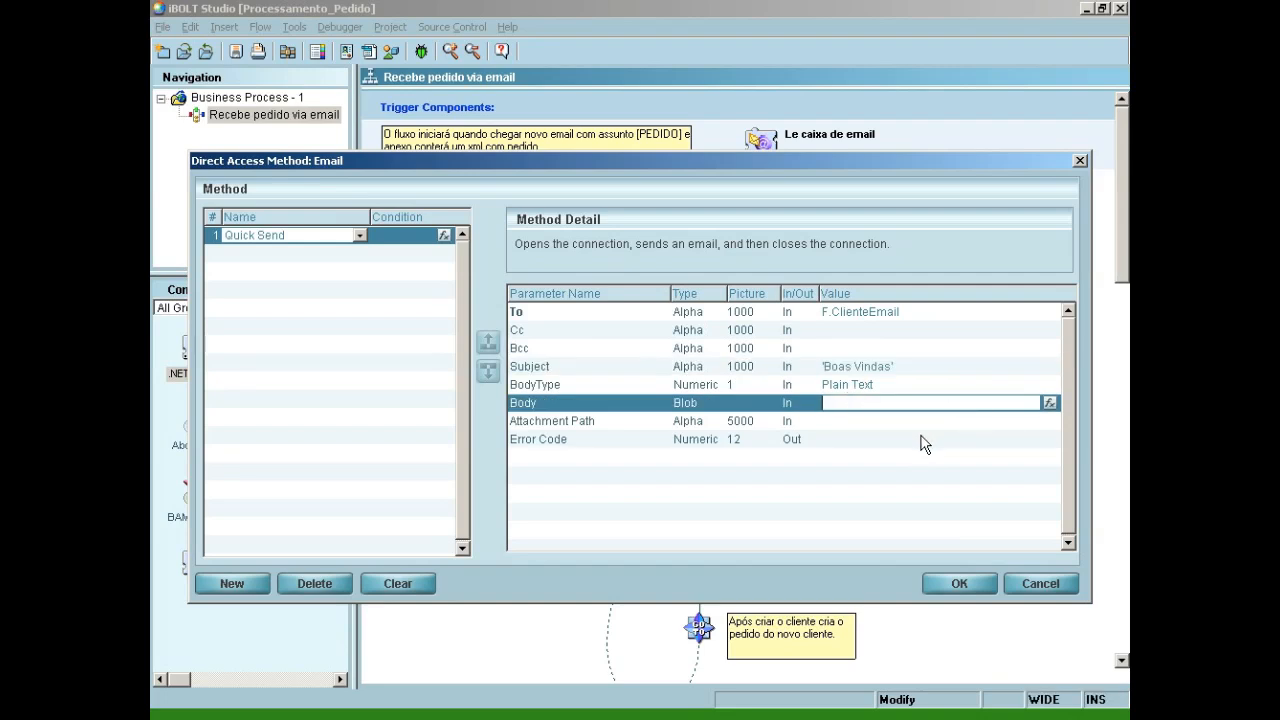
left_click(1049, 403)
type("'Obrigado por interesse em nossos produtos")
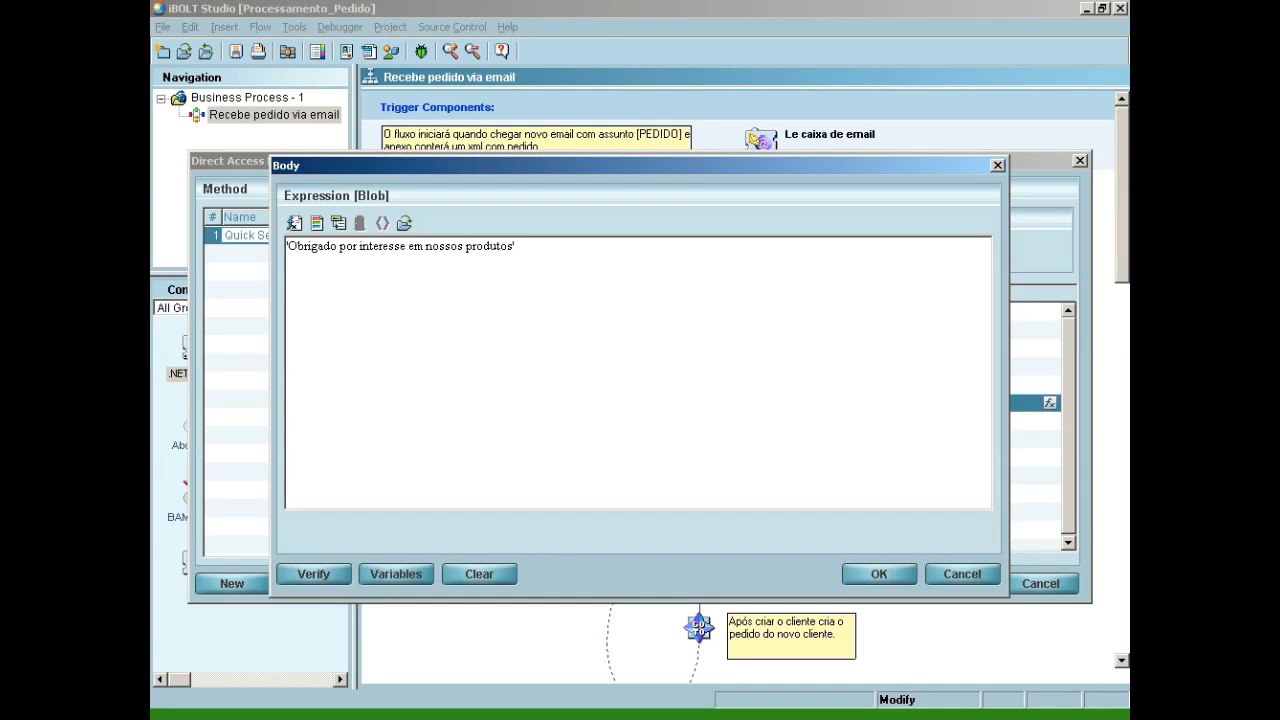
left_click(889, 574)
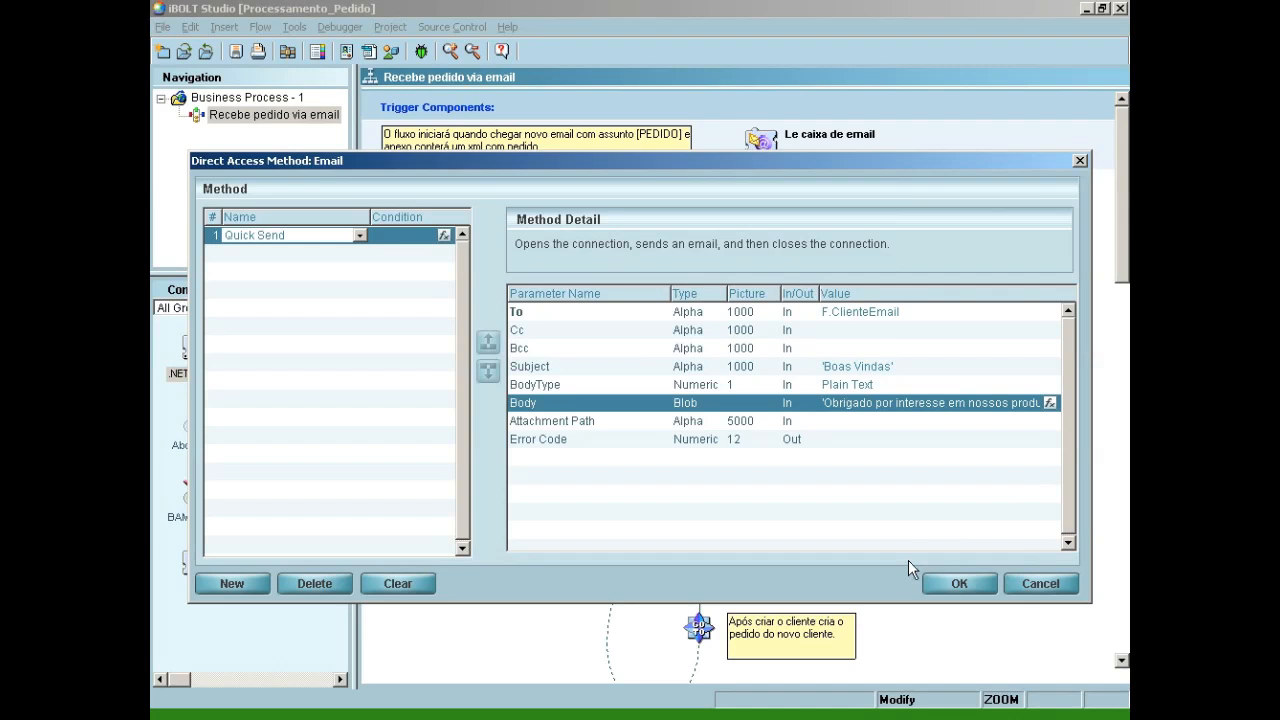
left_click(952, 582)
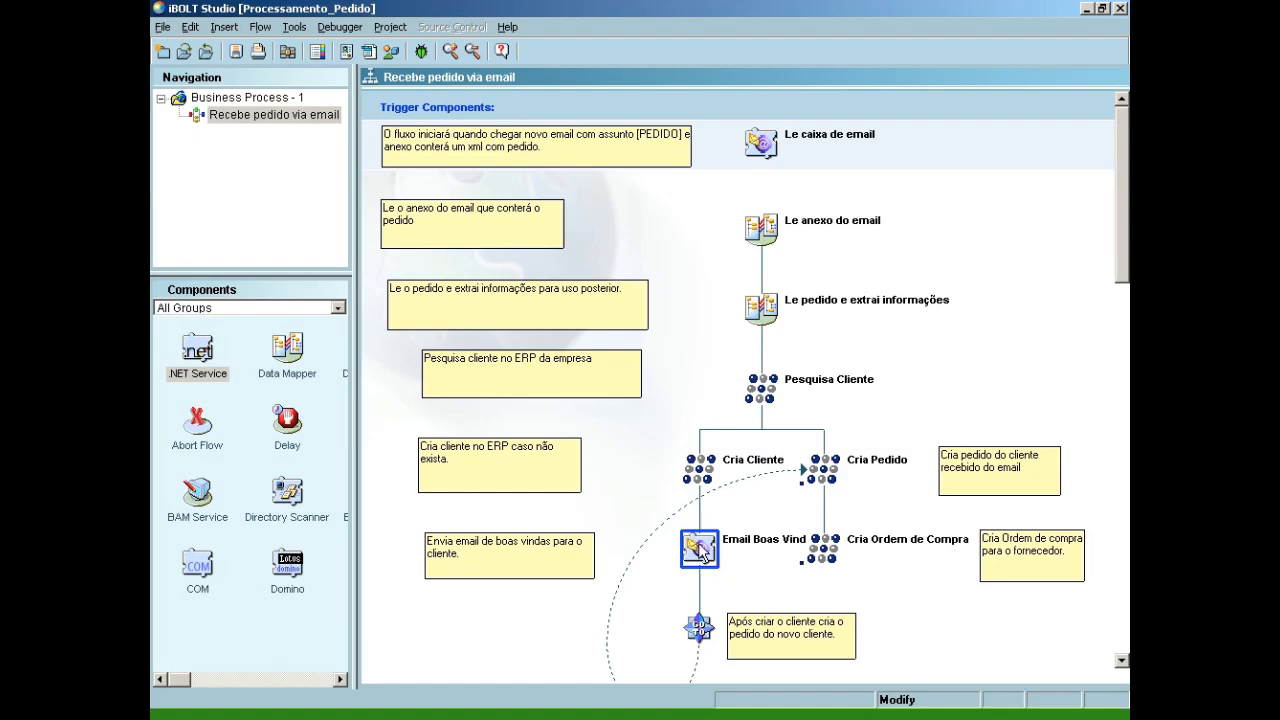
Give the Cria Cliente step the condition F.ClienteExiste = 0
left_click(700, 477)
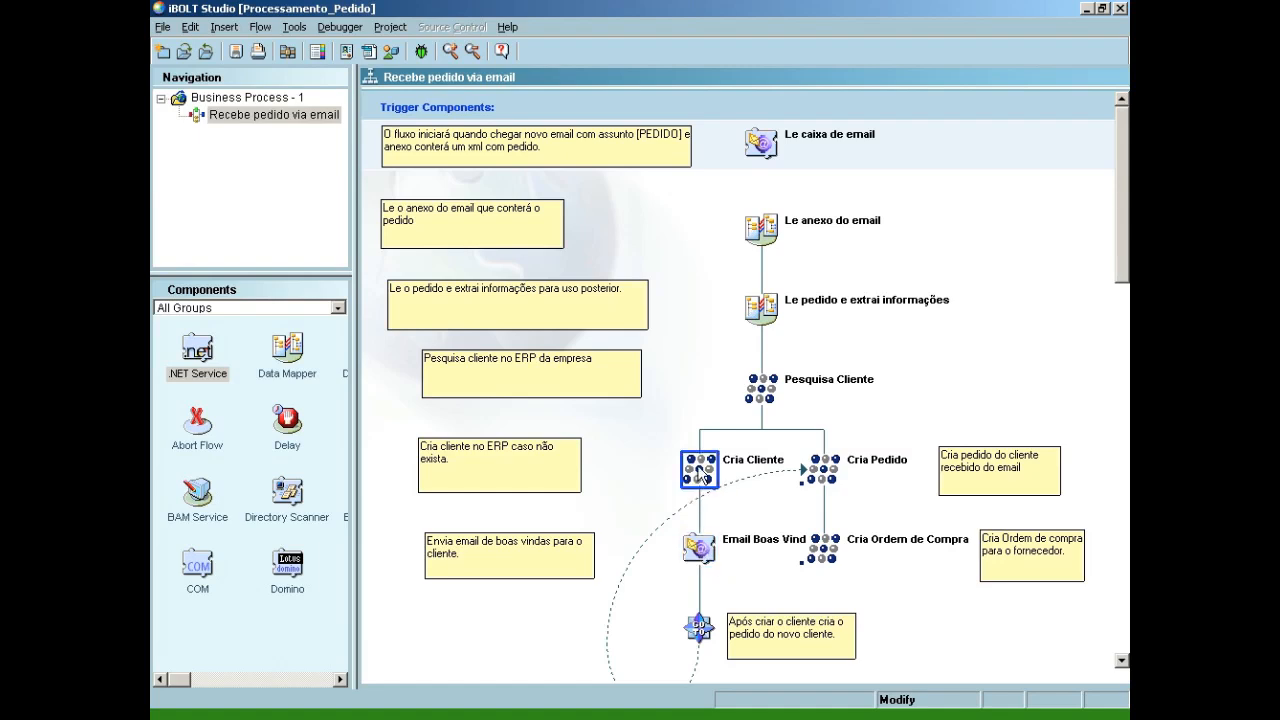
right_click(703, 476)
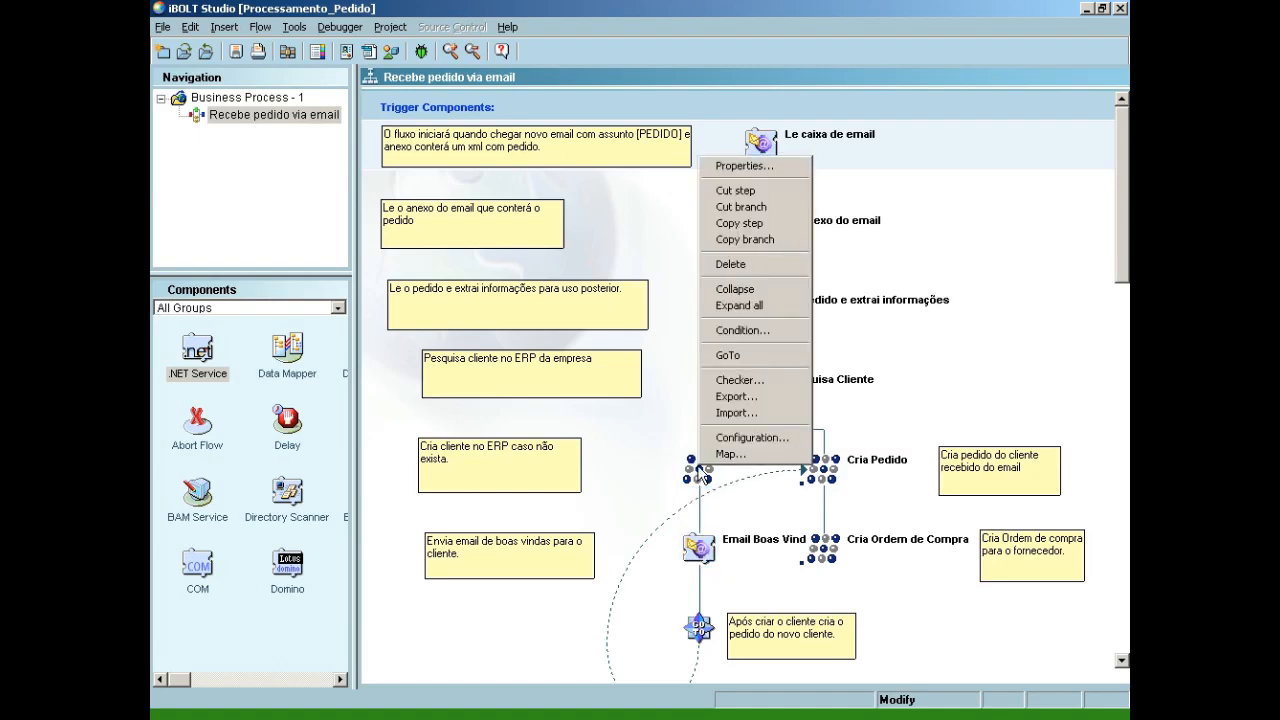
left_click(736, 330)
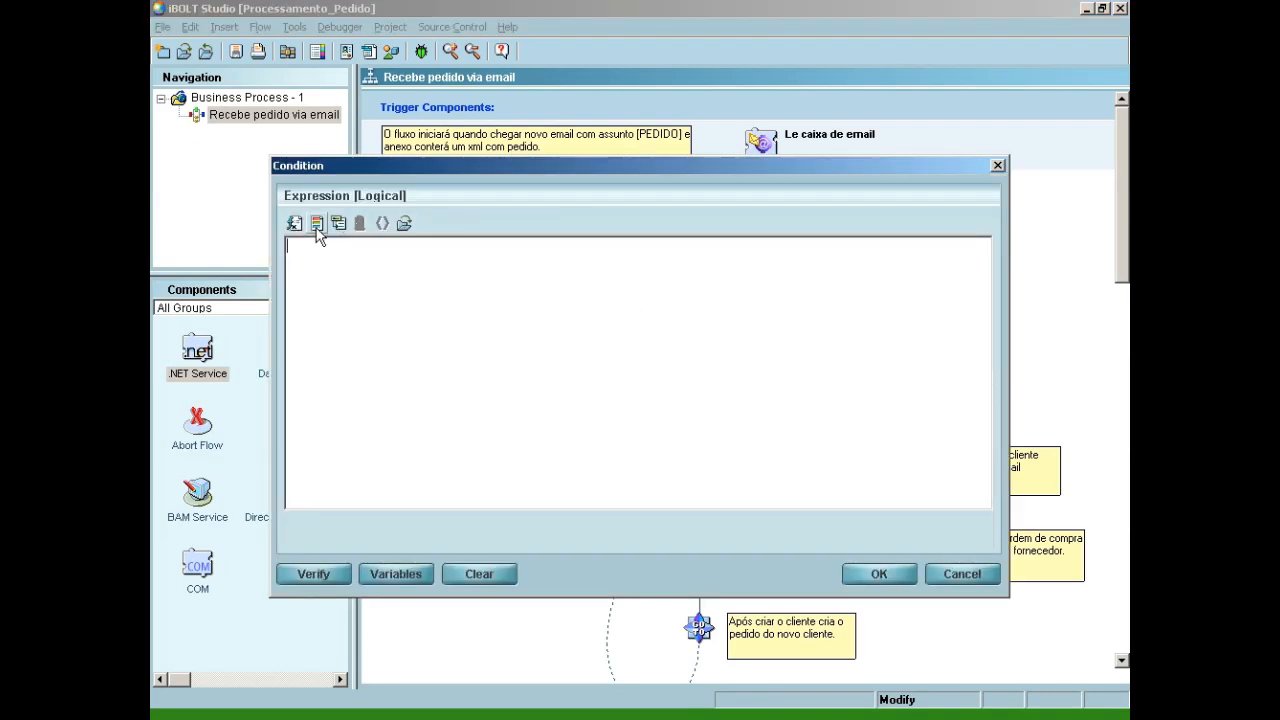
left_click(316, 223)
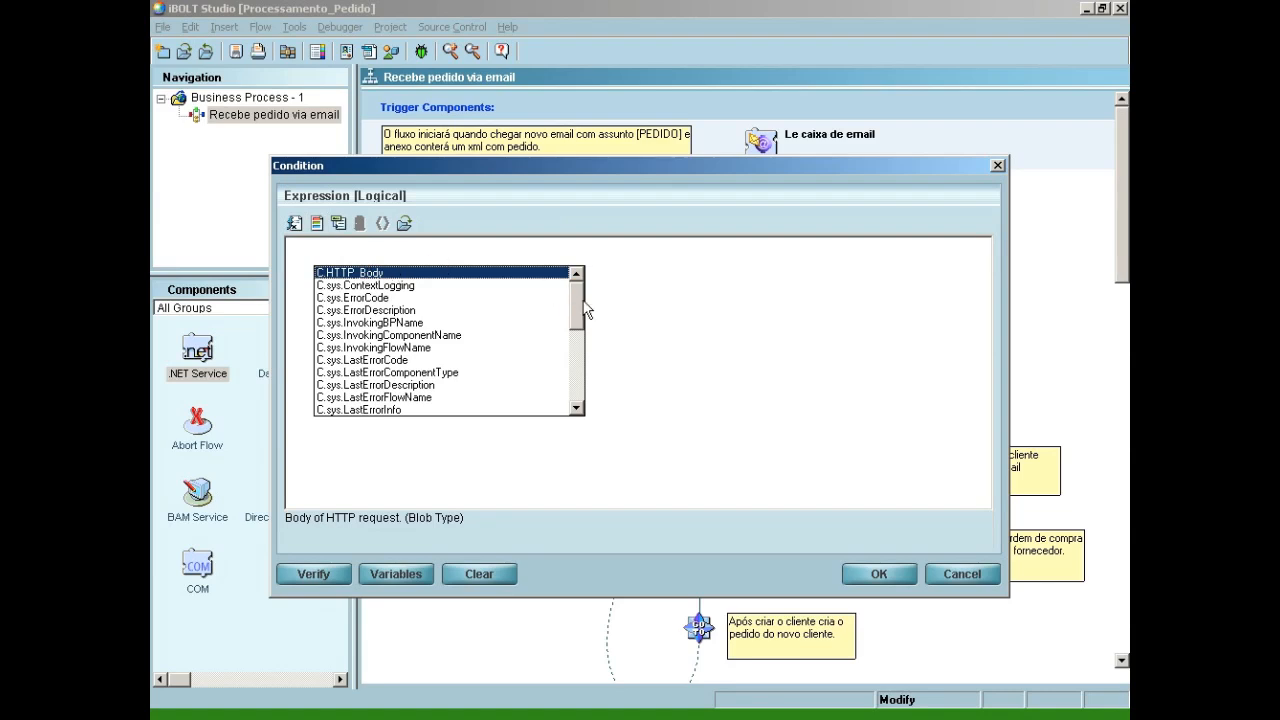
left_click_drag(583, 313, 583, 395)
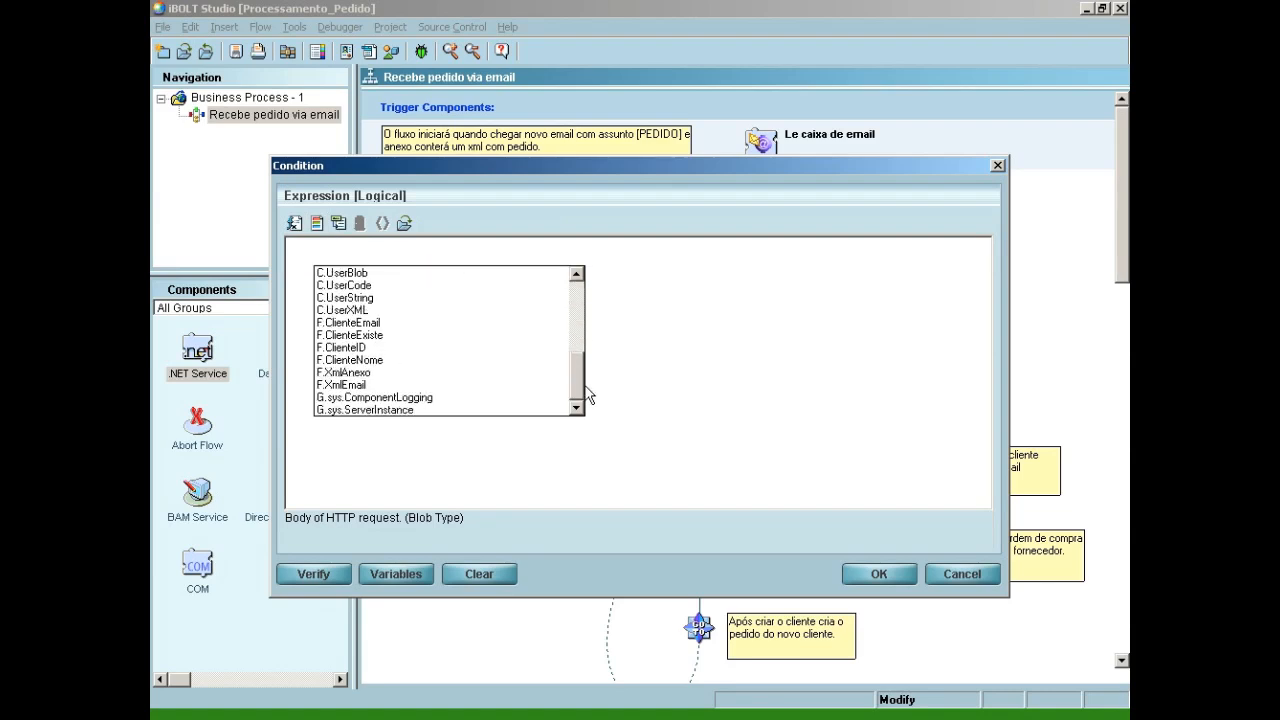
double_click(358, 334)
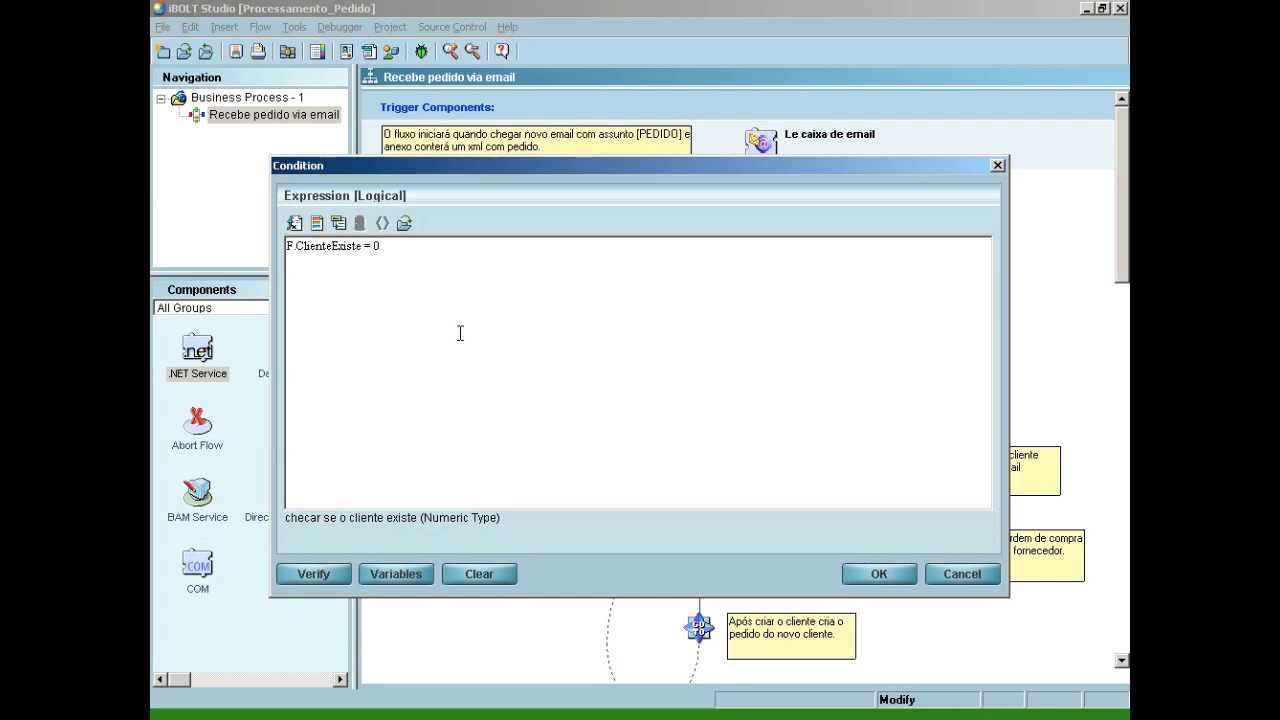
left_click(878, 574)
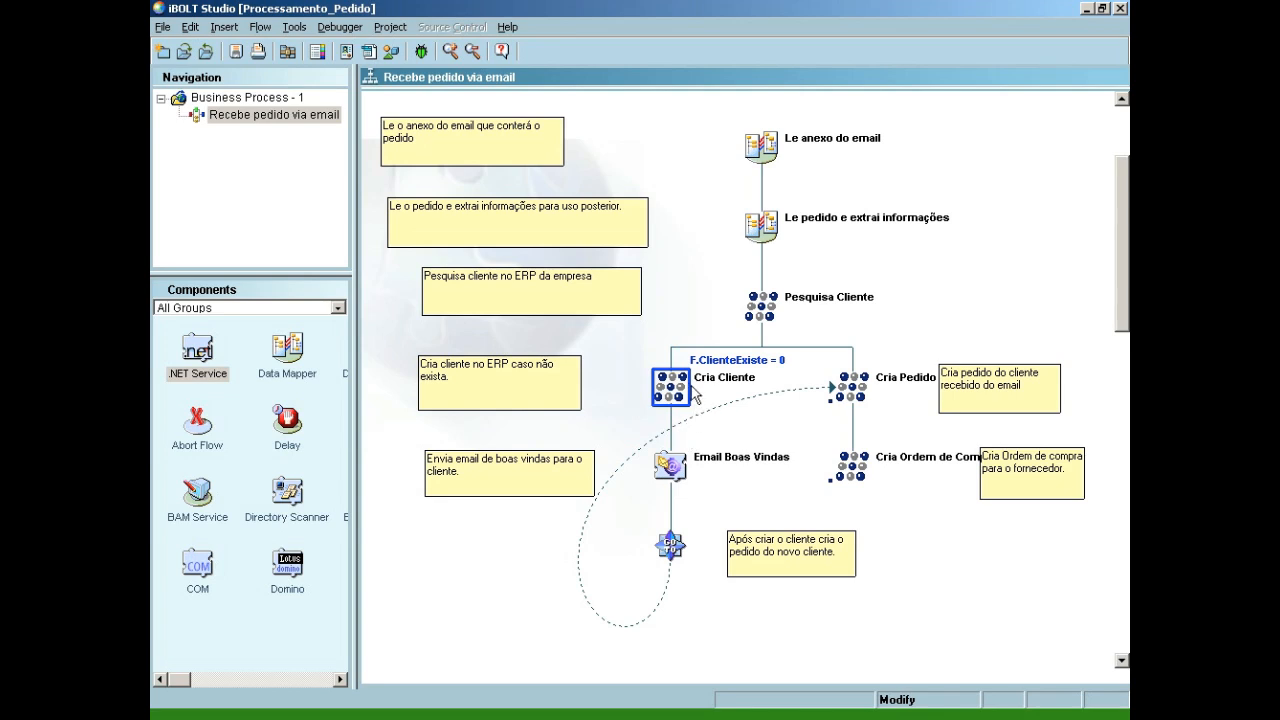
Change the interface type of the Cria Pedido step and open its SAPB1 2005 configuration
left_click(860, 388)
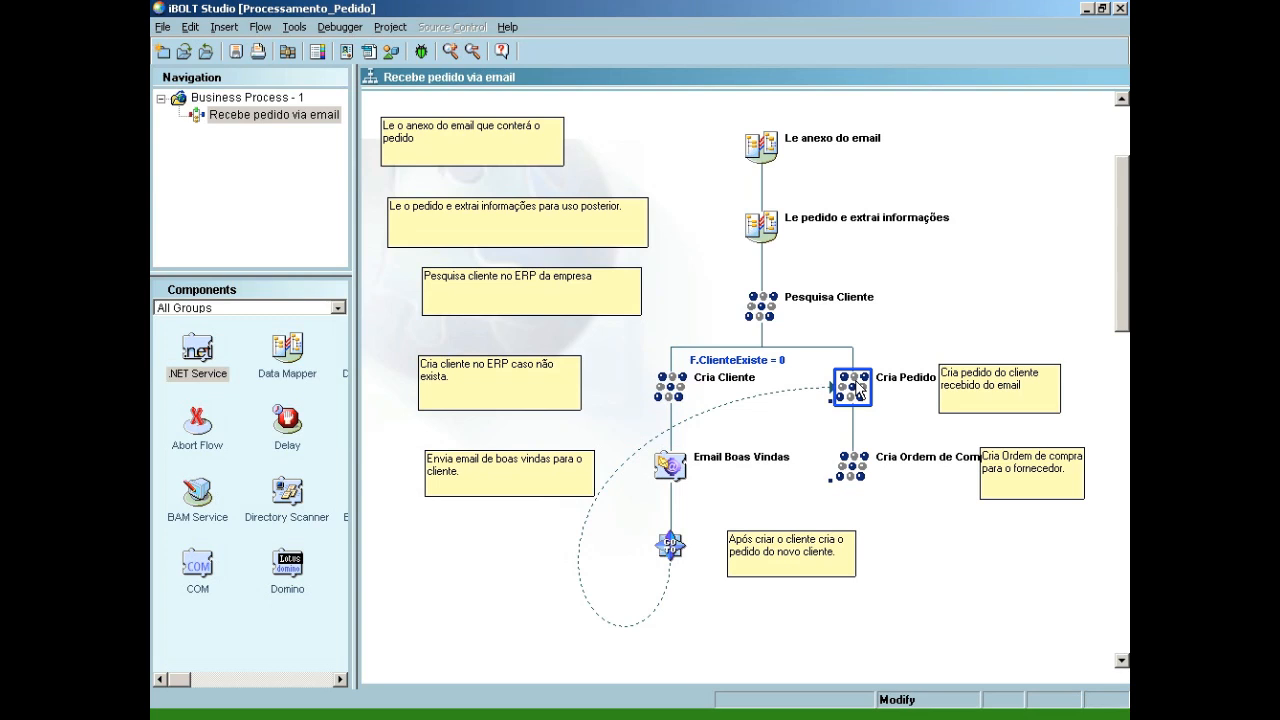
double_click(860, 388)
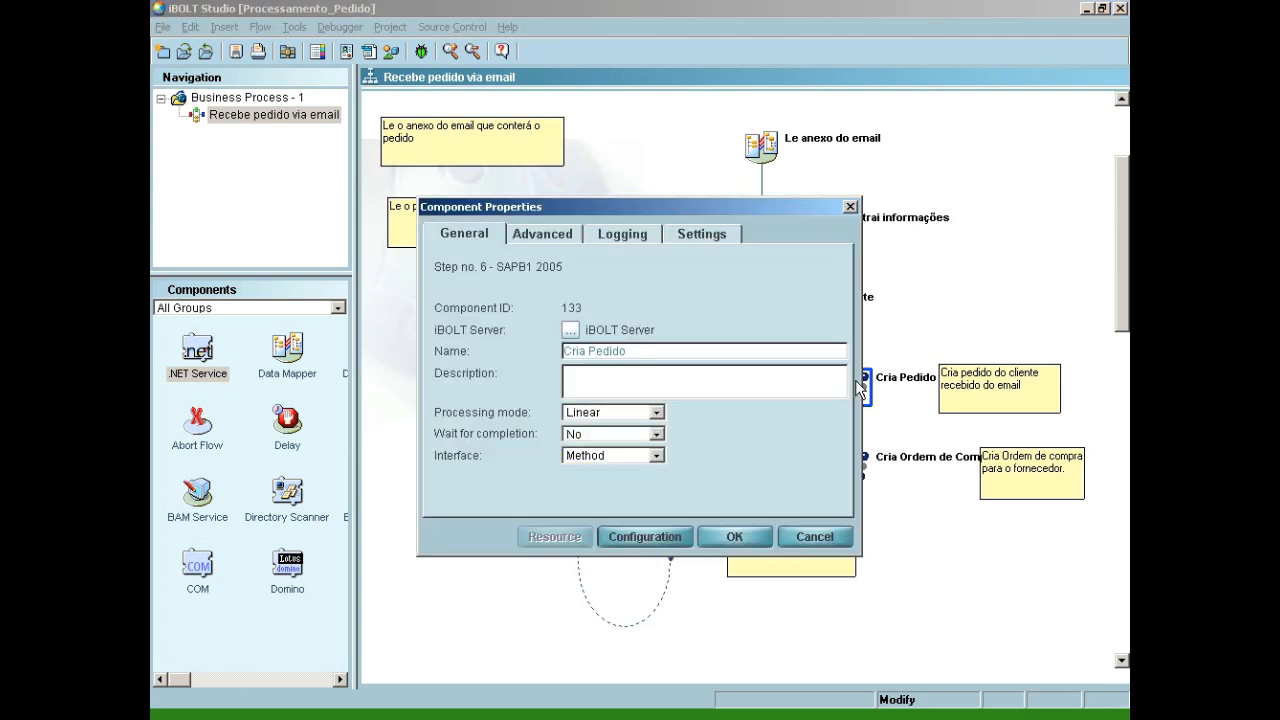
left_click(611, 456)
left_click(593, 468)
left_click(650, 540)
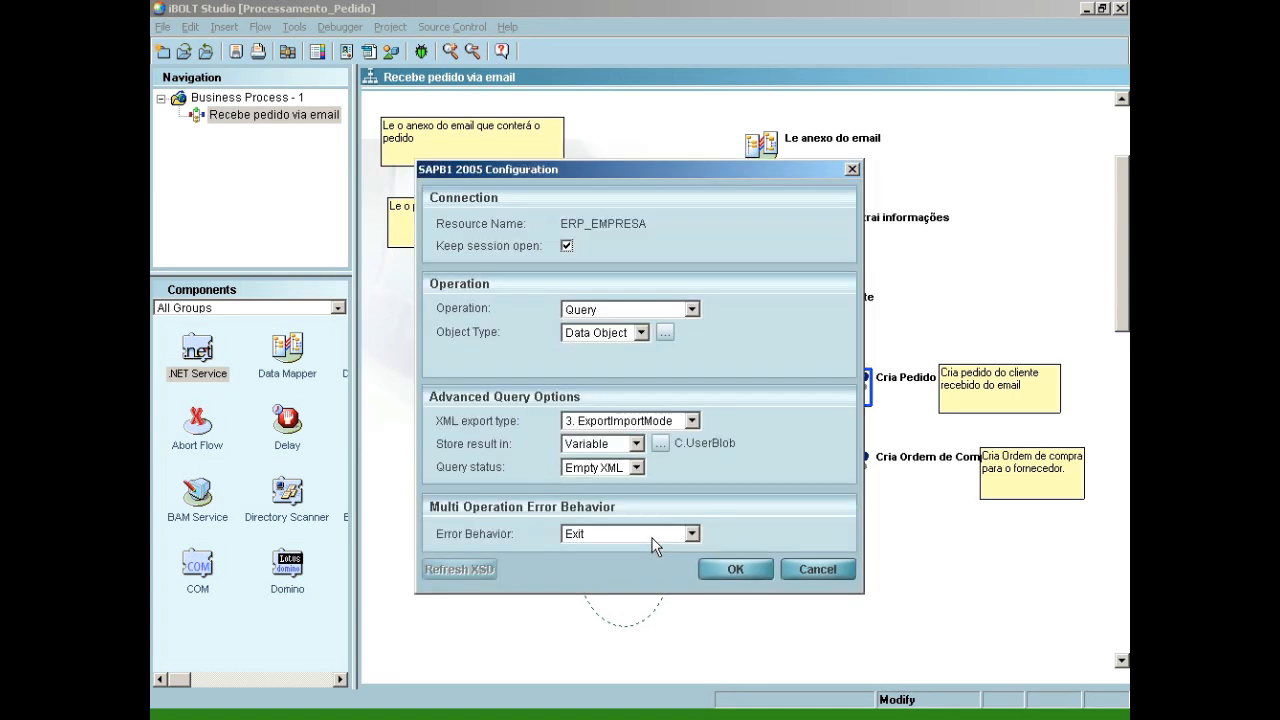
Configure the Cria Pedido step with the Add operation on the Orders data object and accept the configuration
left_click(617, 309)
left_click(593, 339)
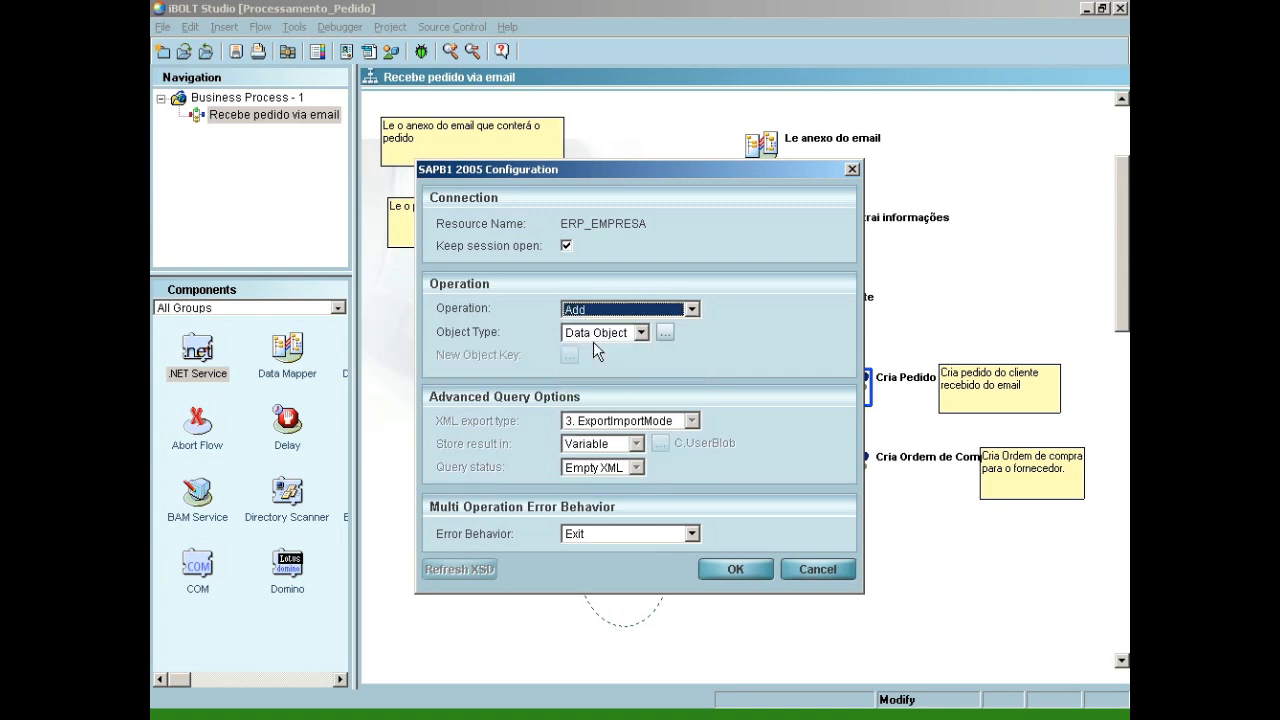
left_click(666, 333)
key("o")
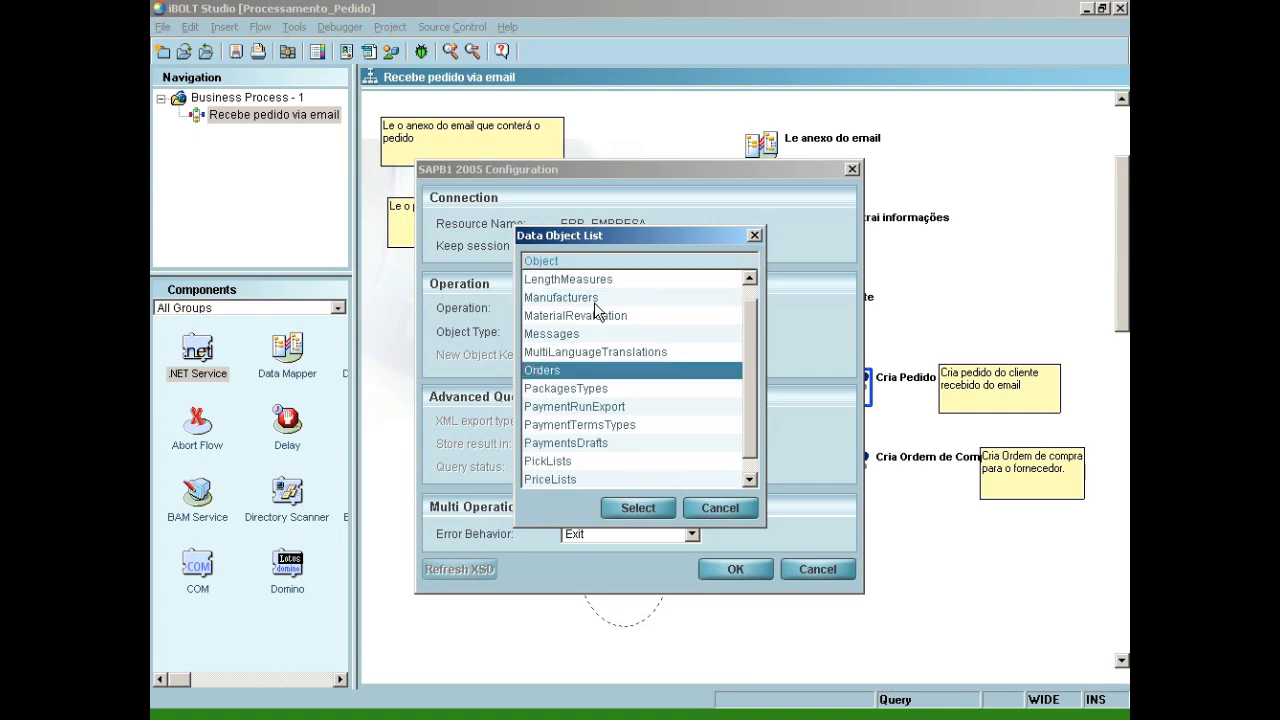
left_click(657, 509)
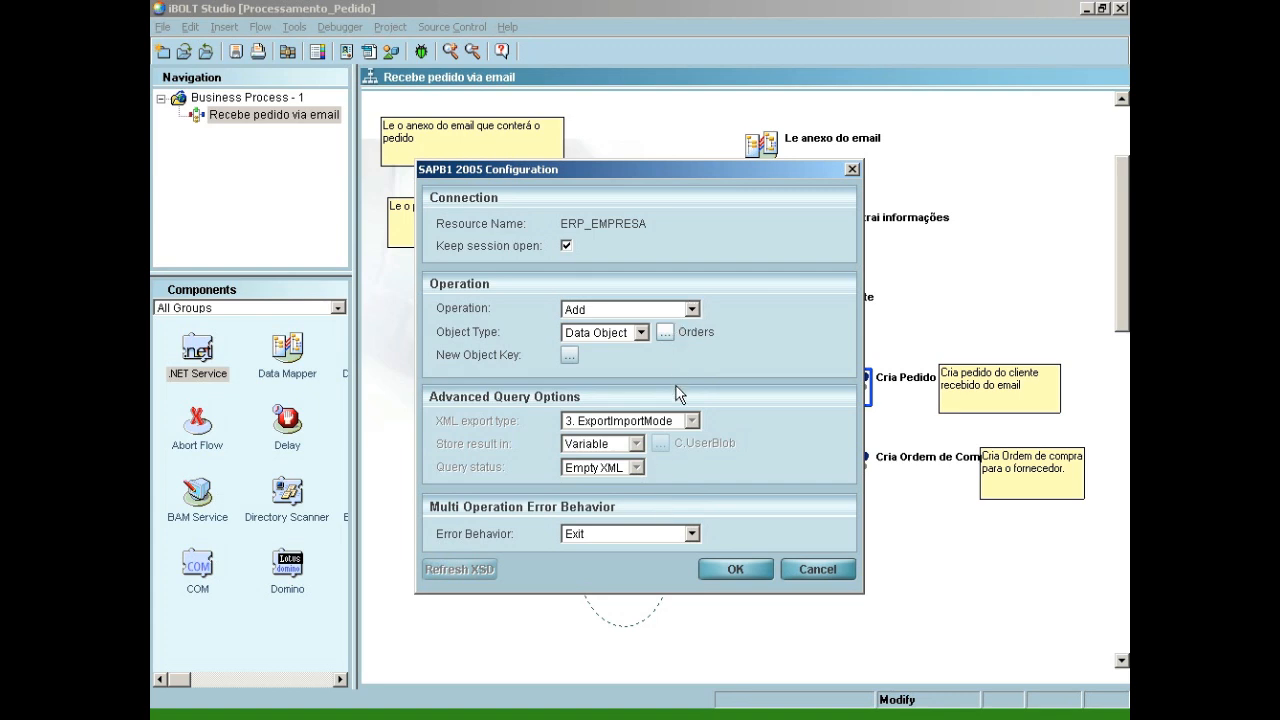
left_click(731, 571)
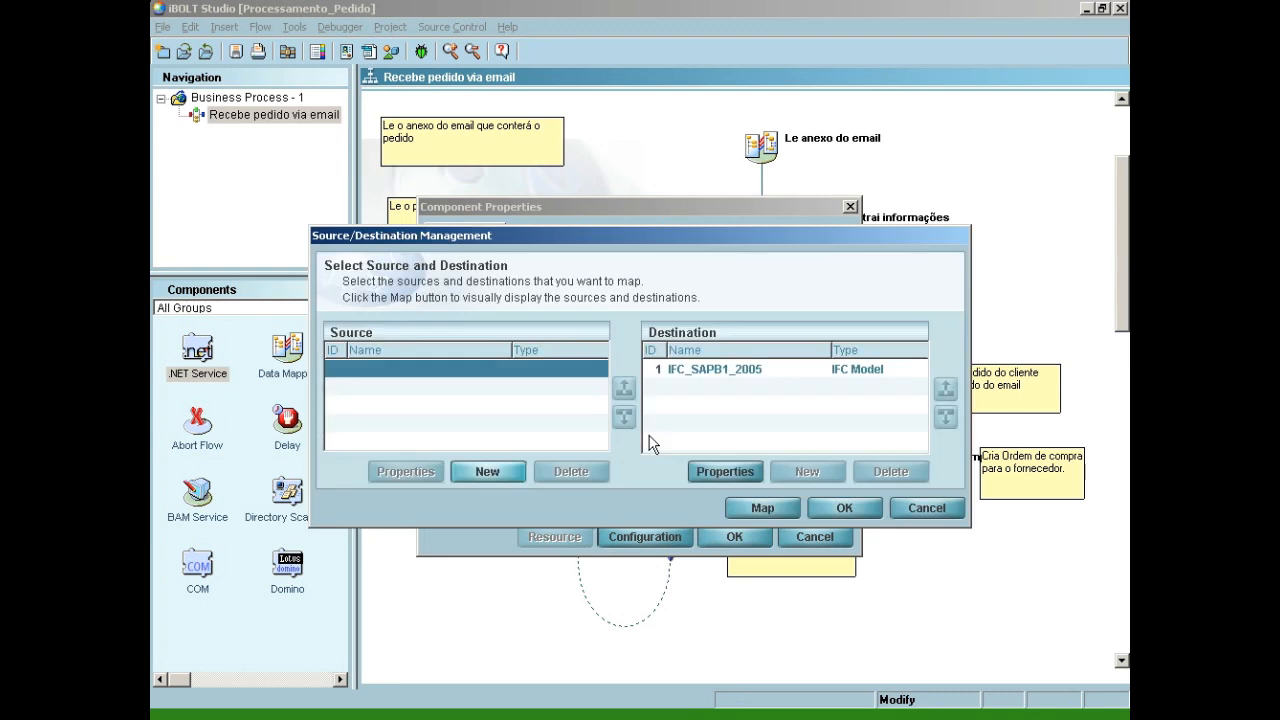
Add an XML source named le_xml_pedido to the Cria Pedido mapping, using the schema file Schemas\New_Order.xsd
left_click(503, 468)
type("le_xml_")
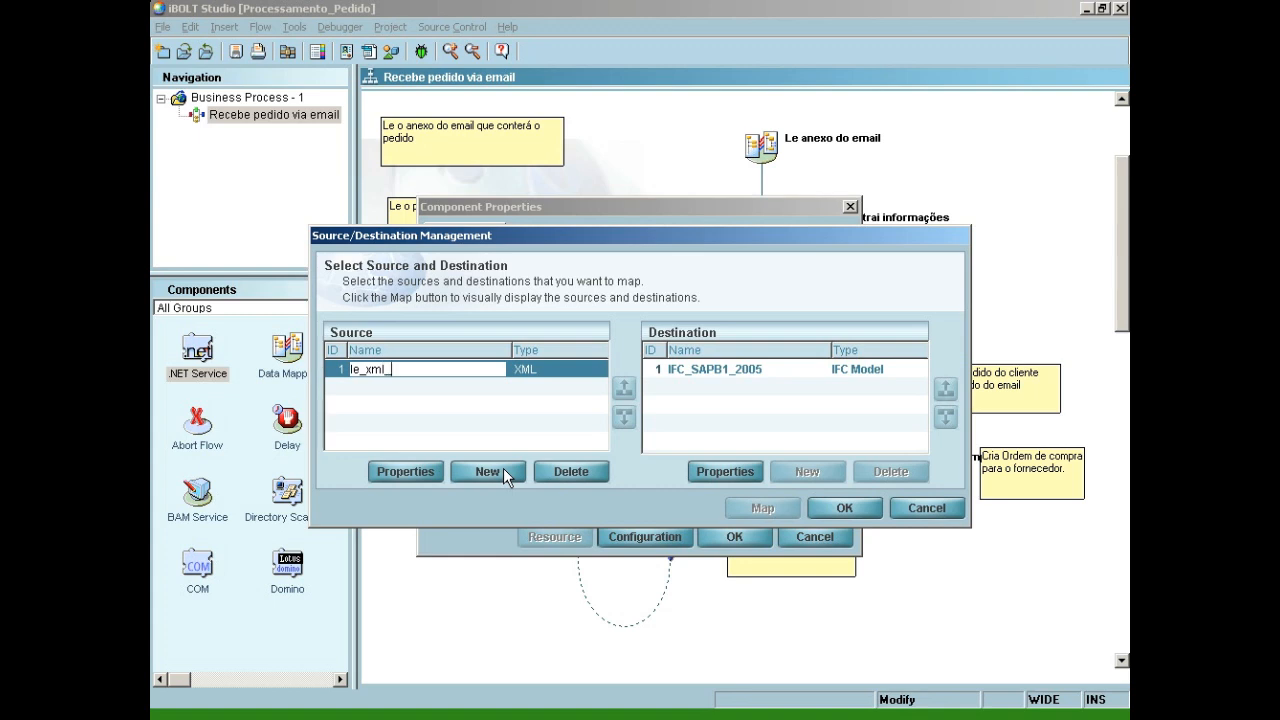
type("pedido")
left_click(433, 470)
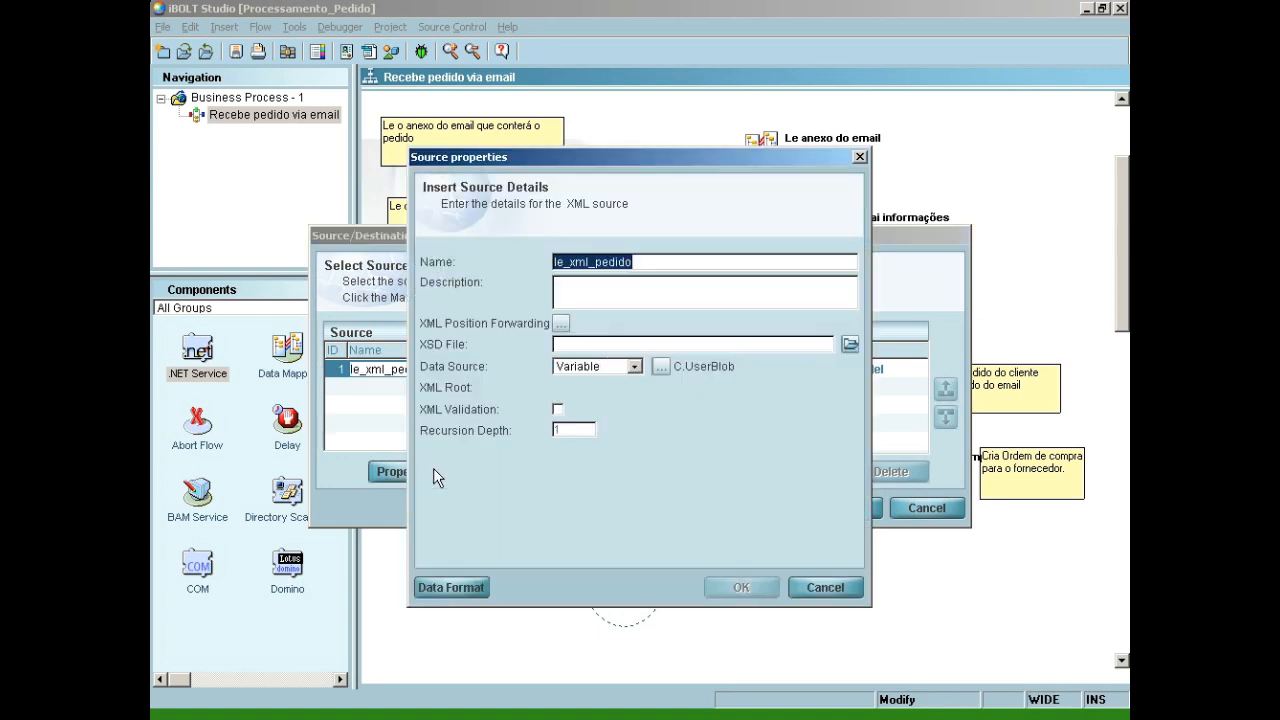
left_click(849, 344)
double_click(684, 228)
left_click(626, 228)
double_click(626, 228)
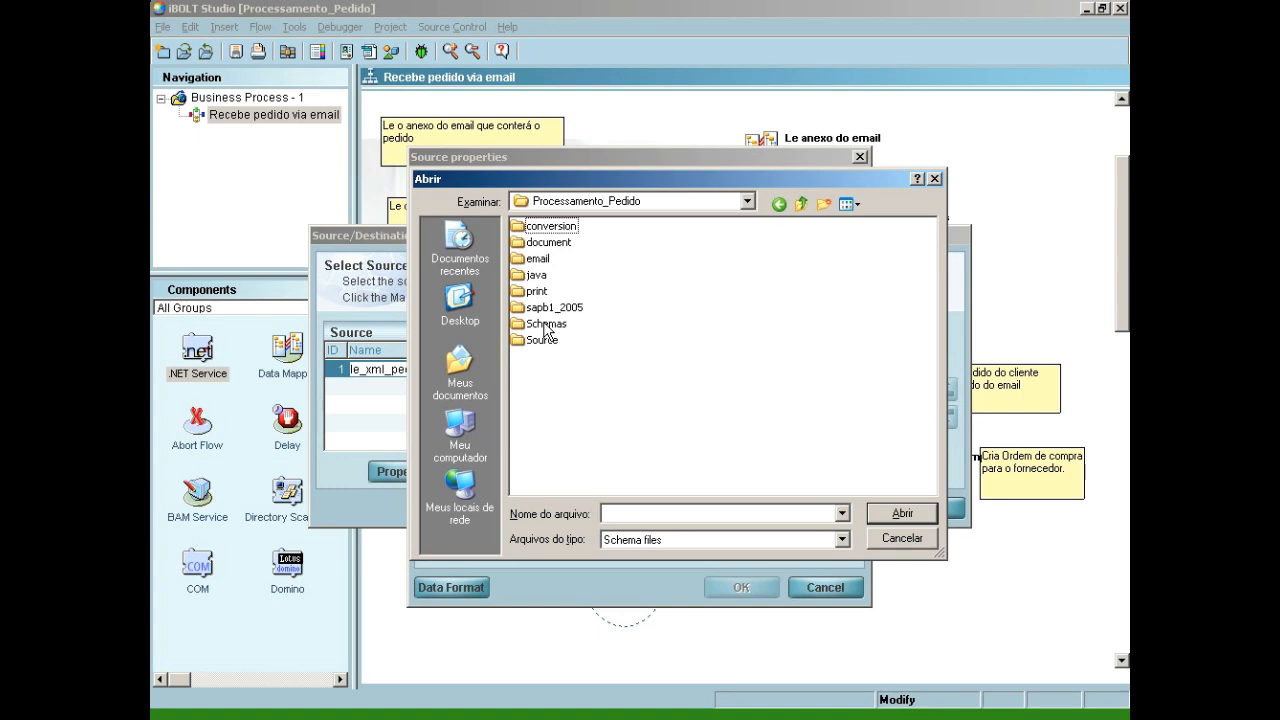
double_click(546, 324)
double_click(556, 242)
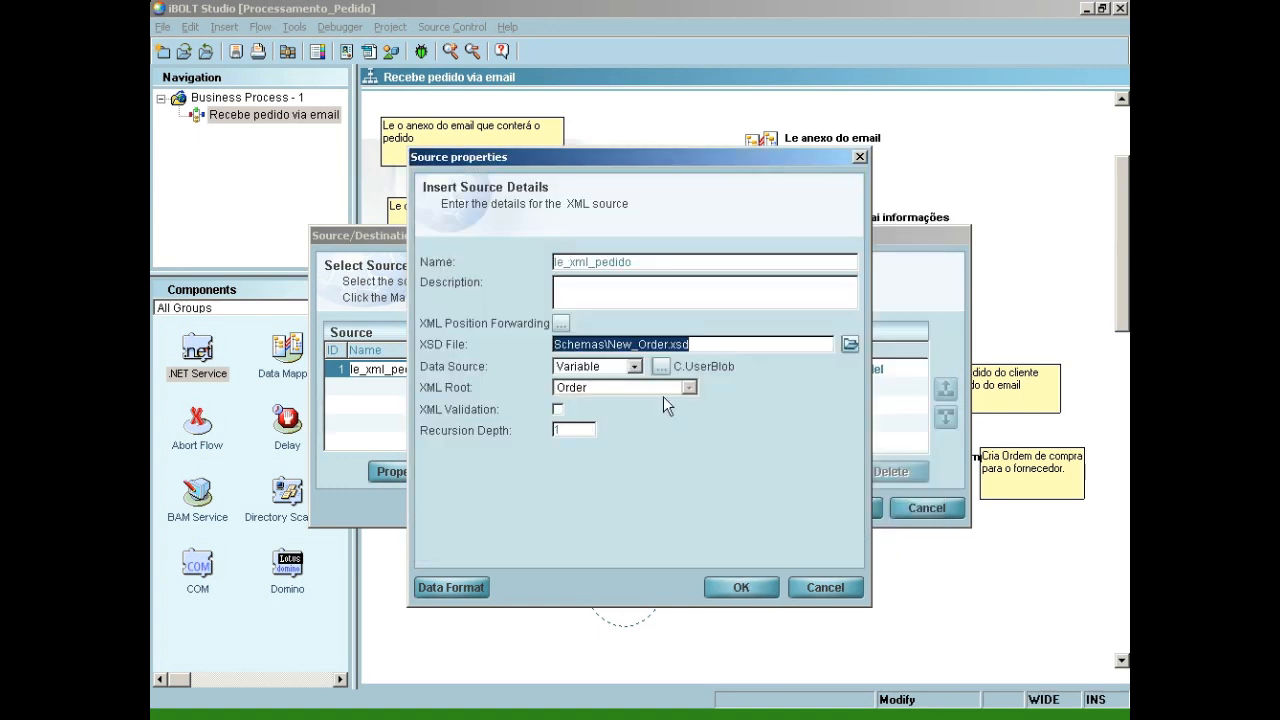
left_click(740, 587)
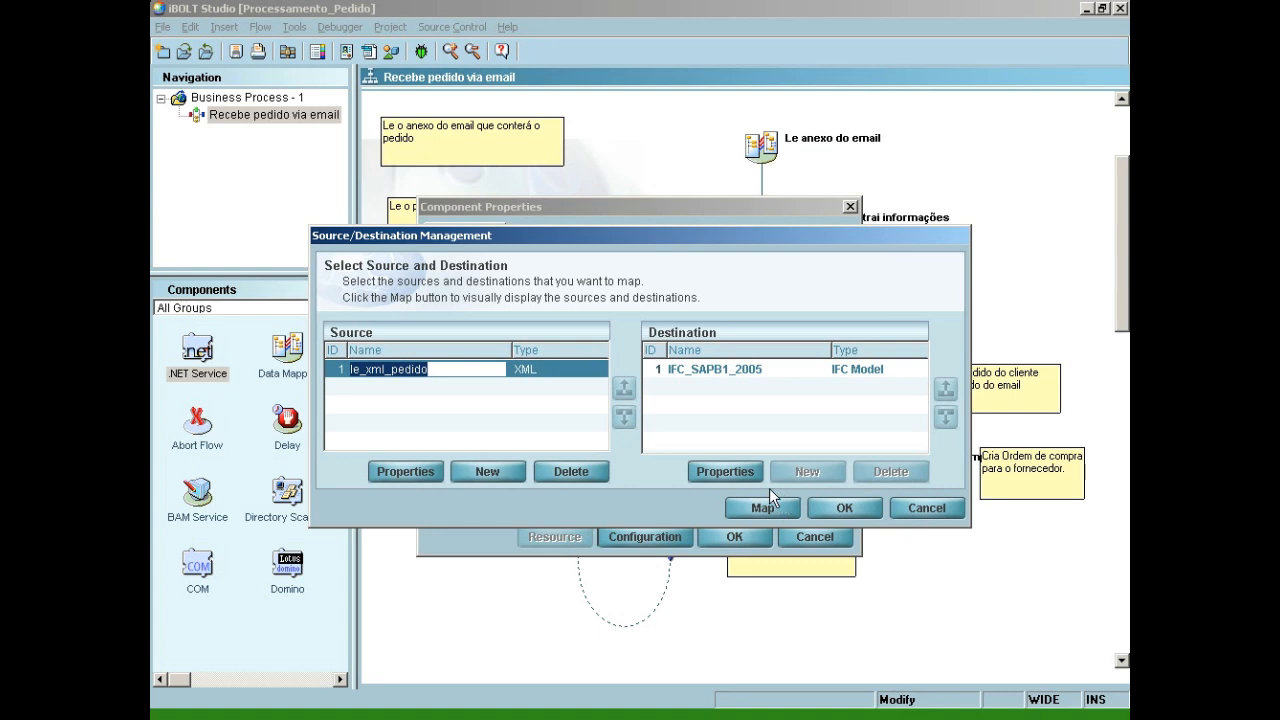
Set the data source variable of the le_xml_pedido source to F.XmlAnexo and accept its properties
left_click(409, 478)
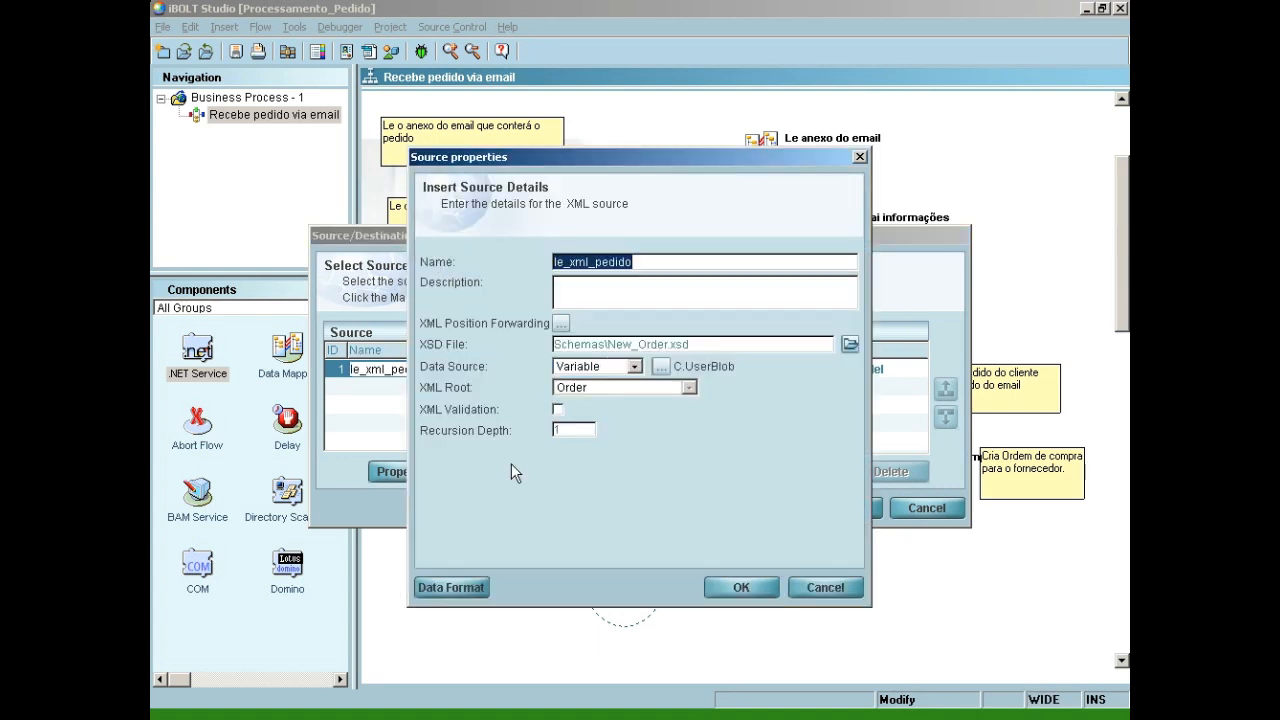
left_click(660, 367)
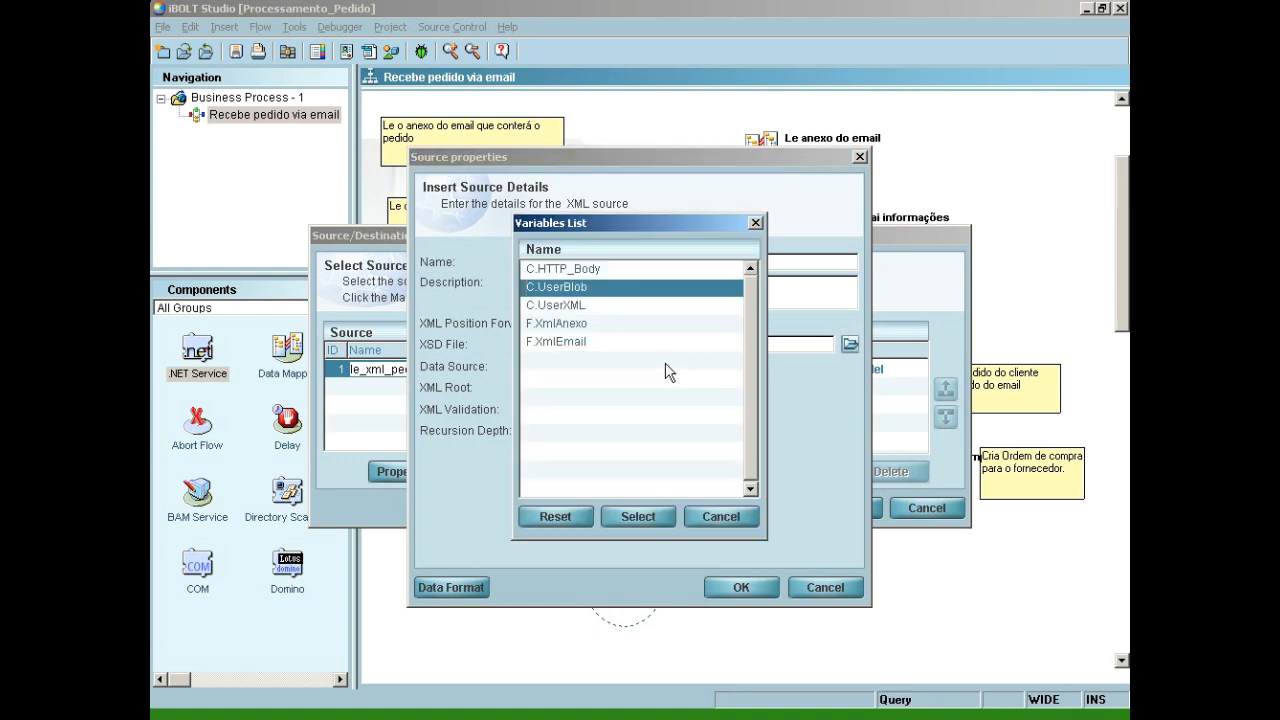
left_click(565, 341)
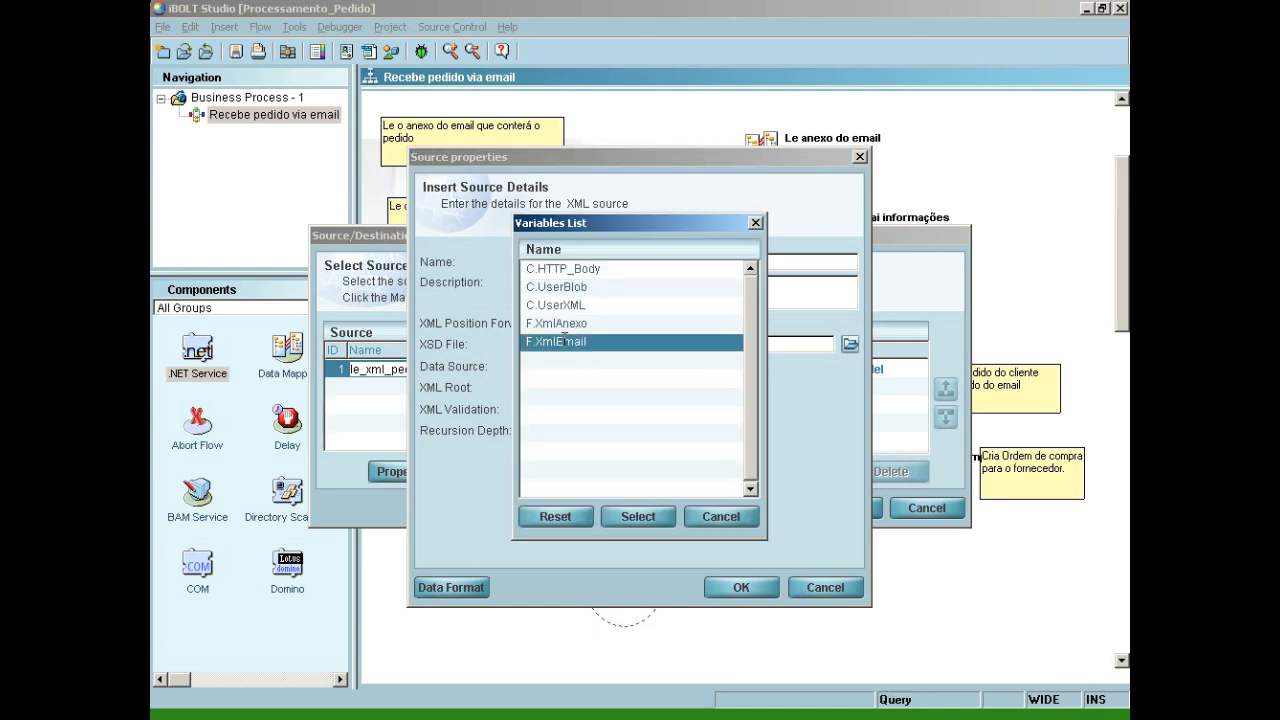
left_click(570, 325)
left_click(641, 518)
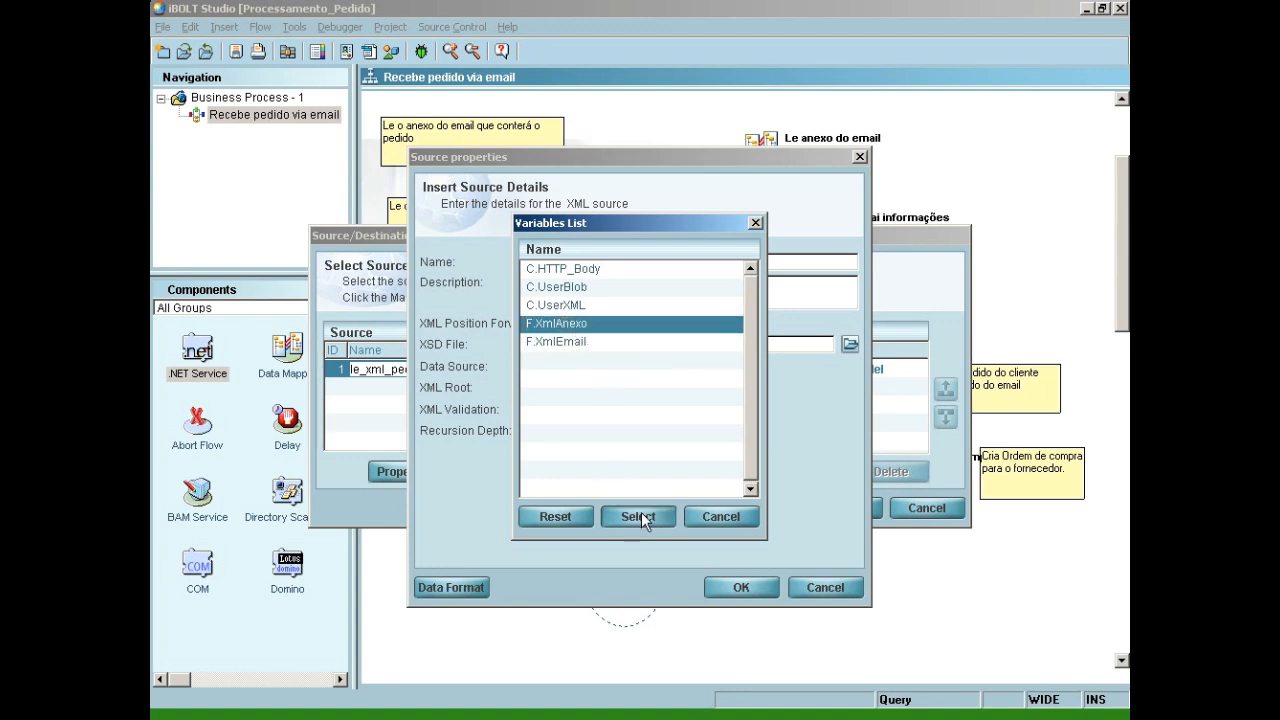
left_click(766, 586)
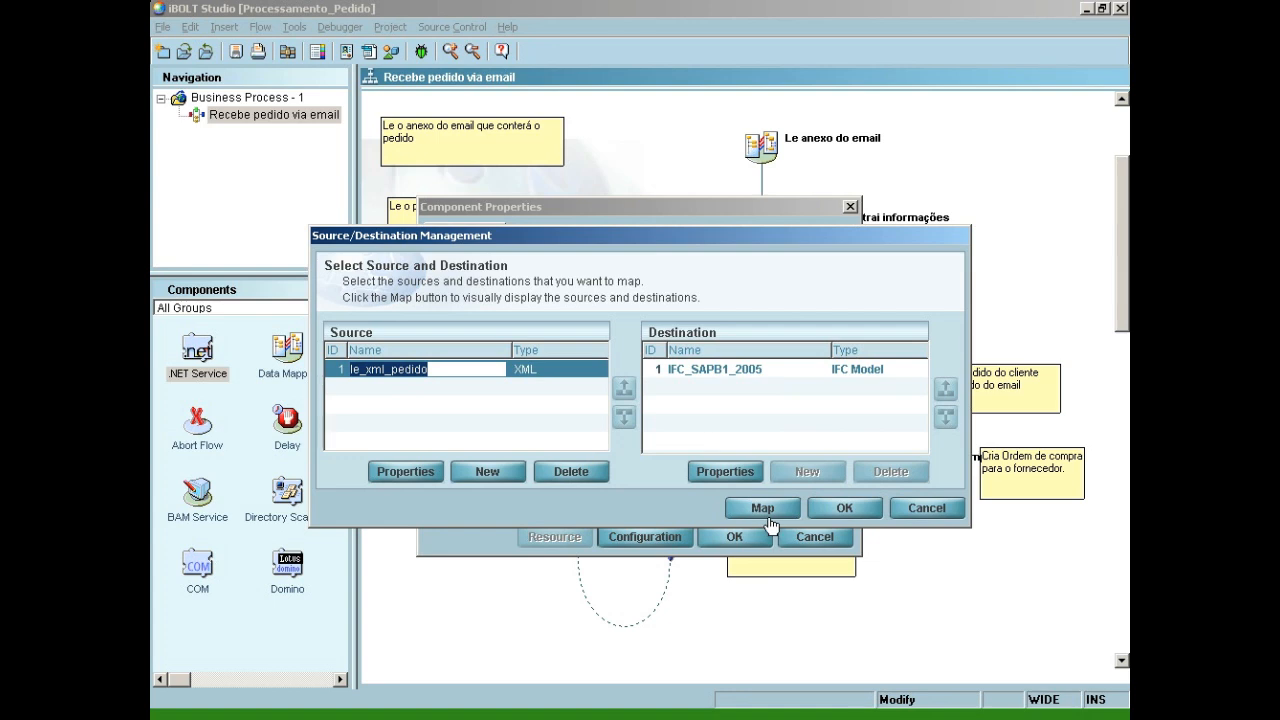
Open the data mapping and expand the source's CustomerDetail and item nodes and the destination's Documents row
left_click(762, 508)
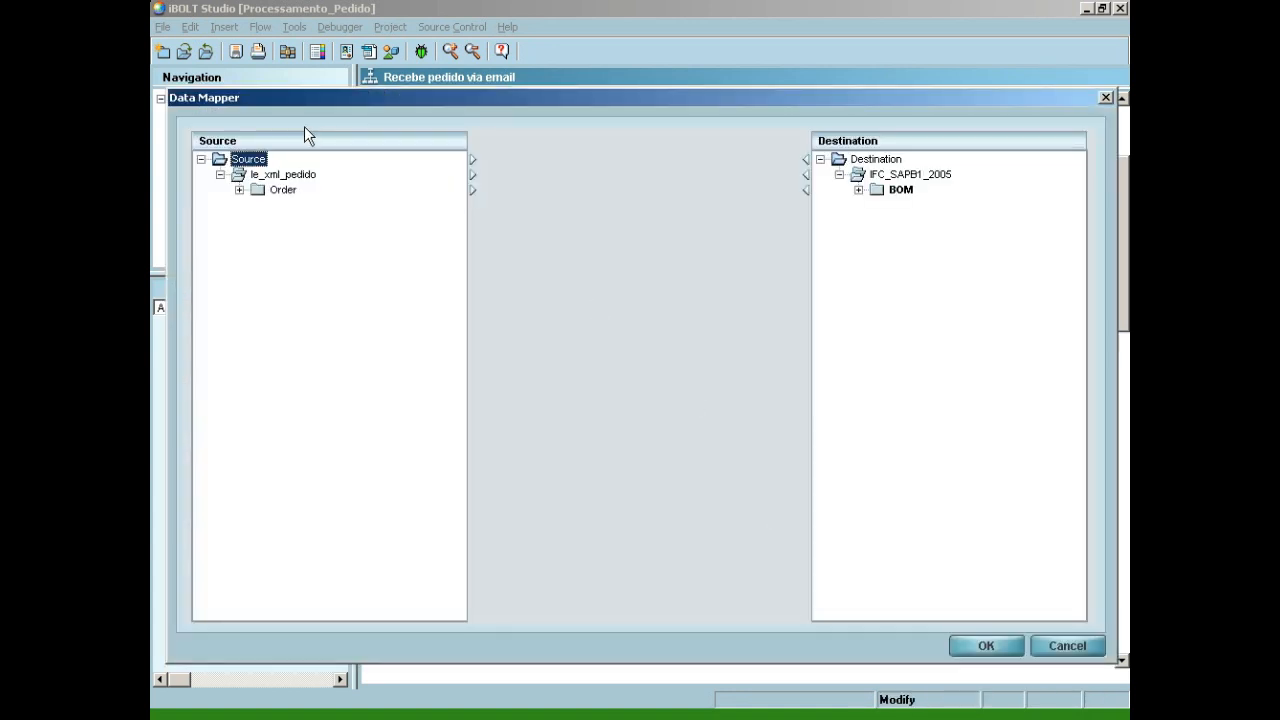
left_click(239, 190)
left_click(258, 205)
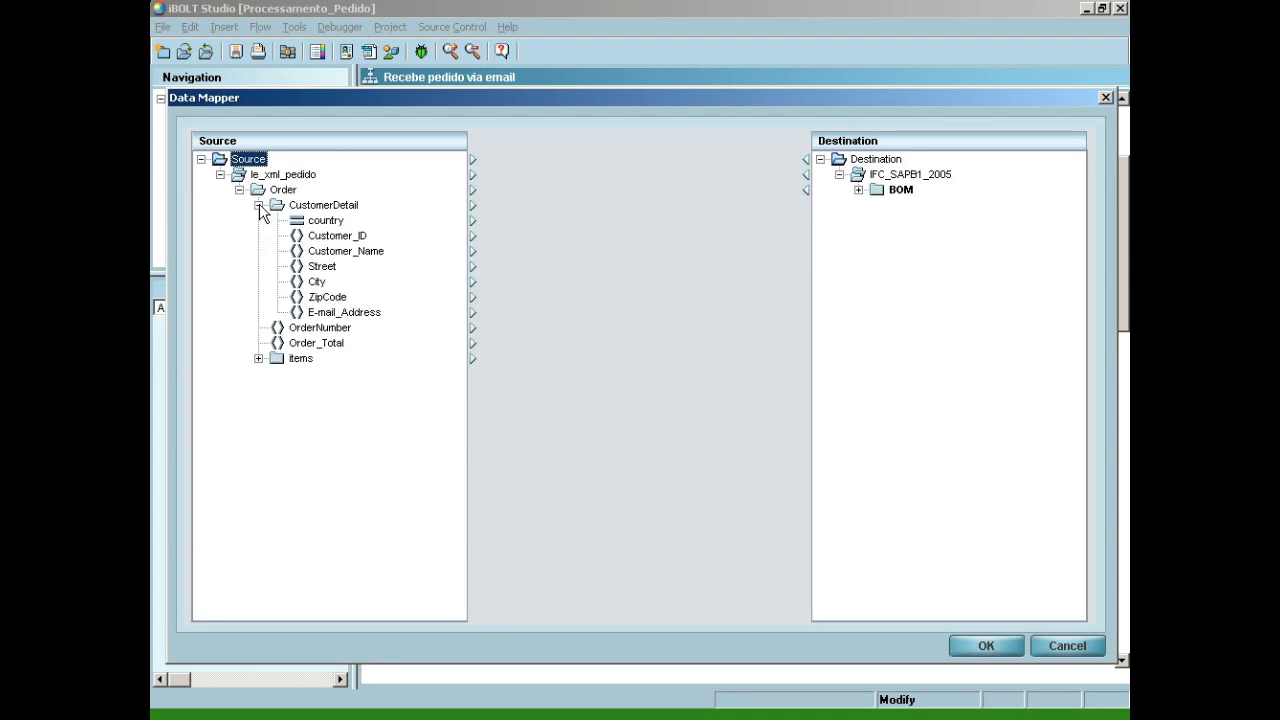
left_click(258, 358)
left_click(277, 373)
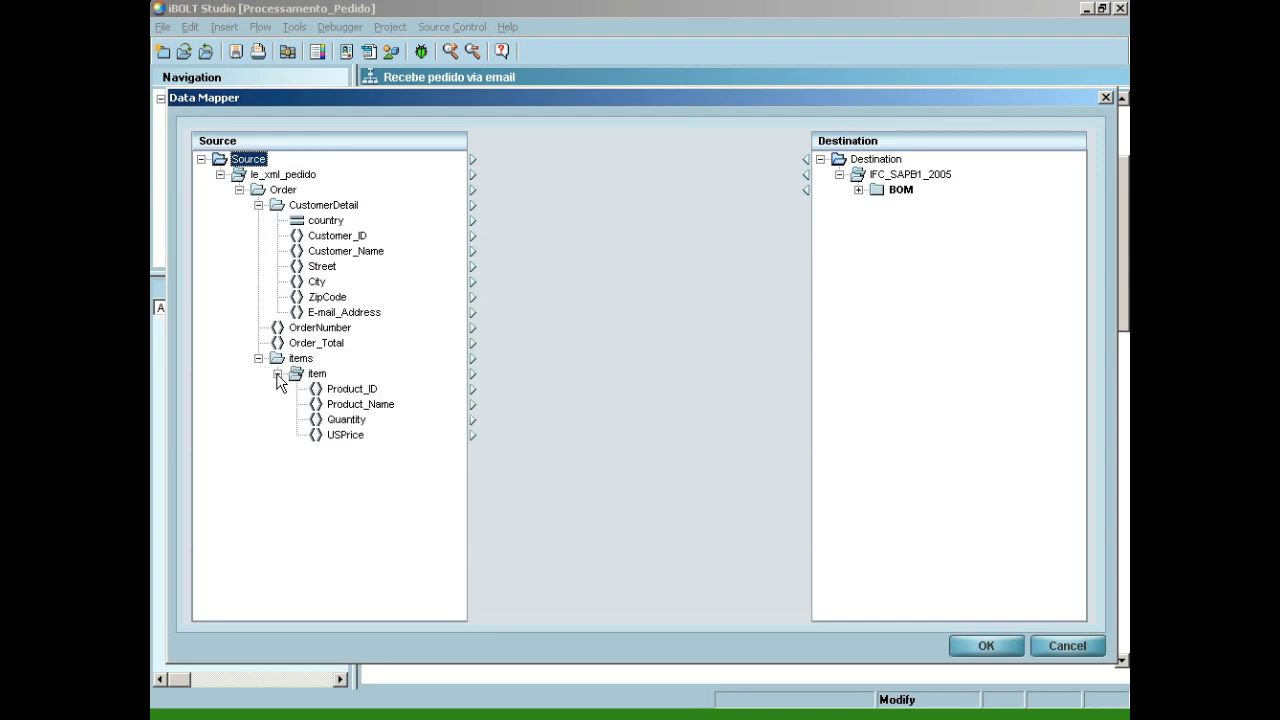
left_click(858, 190)
left_click(877, 205)
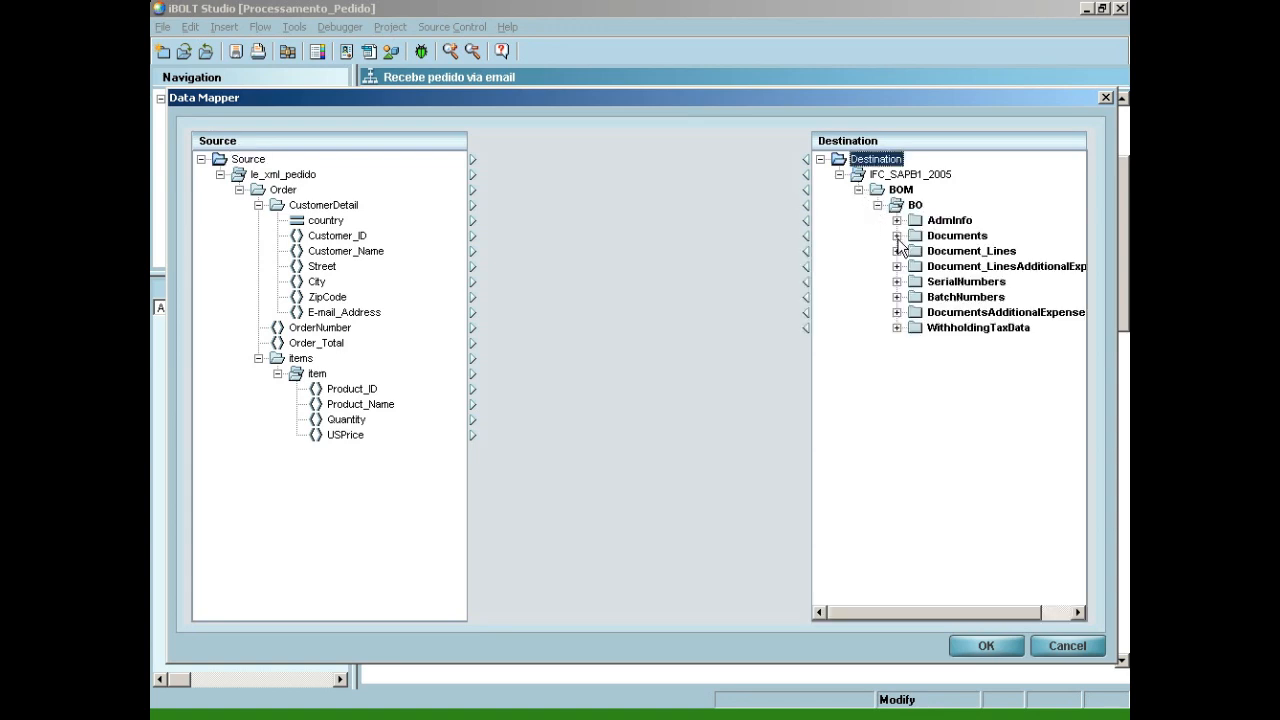
left_click(897, 236)
left_click(916, 251)
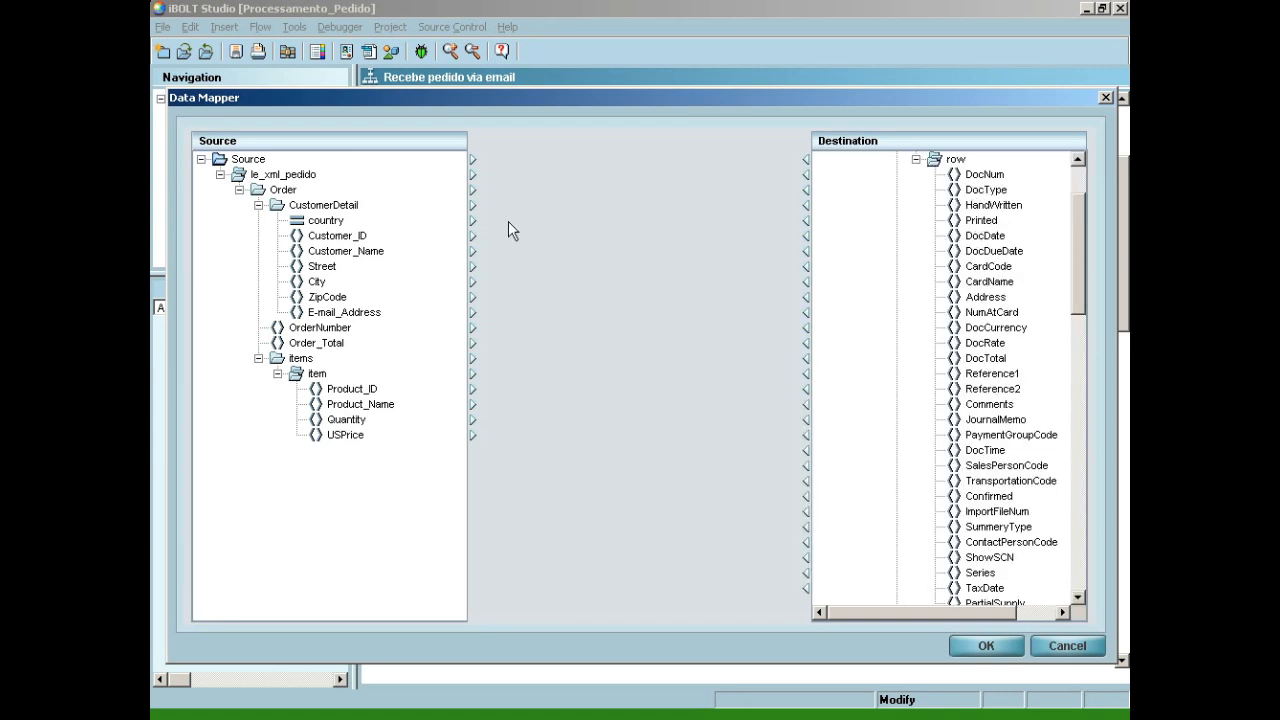
Map OrderNumber to DocNum, Customer_ID to CardCode, Customer_Name to CardName and Order_Total to DocTotal in the Documents row
left_click_drag(330, 327, 990, 184)
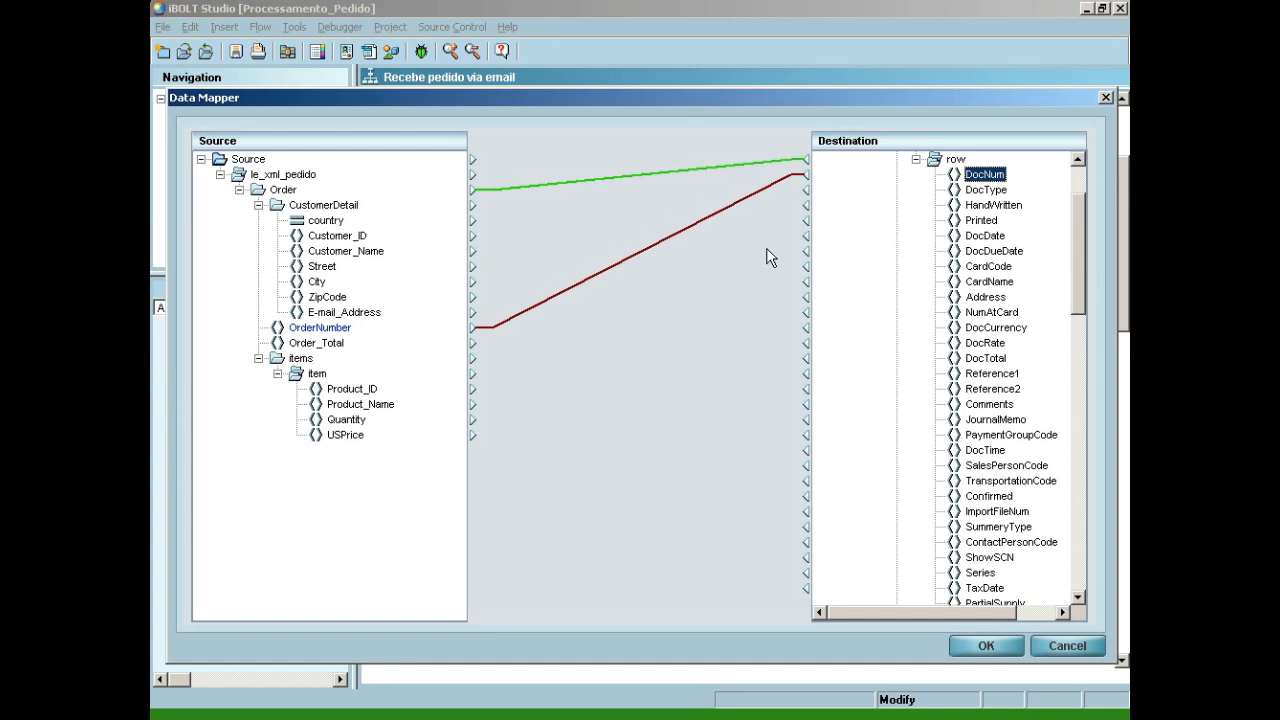
left_click(338, 237)
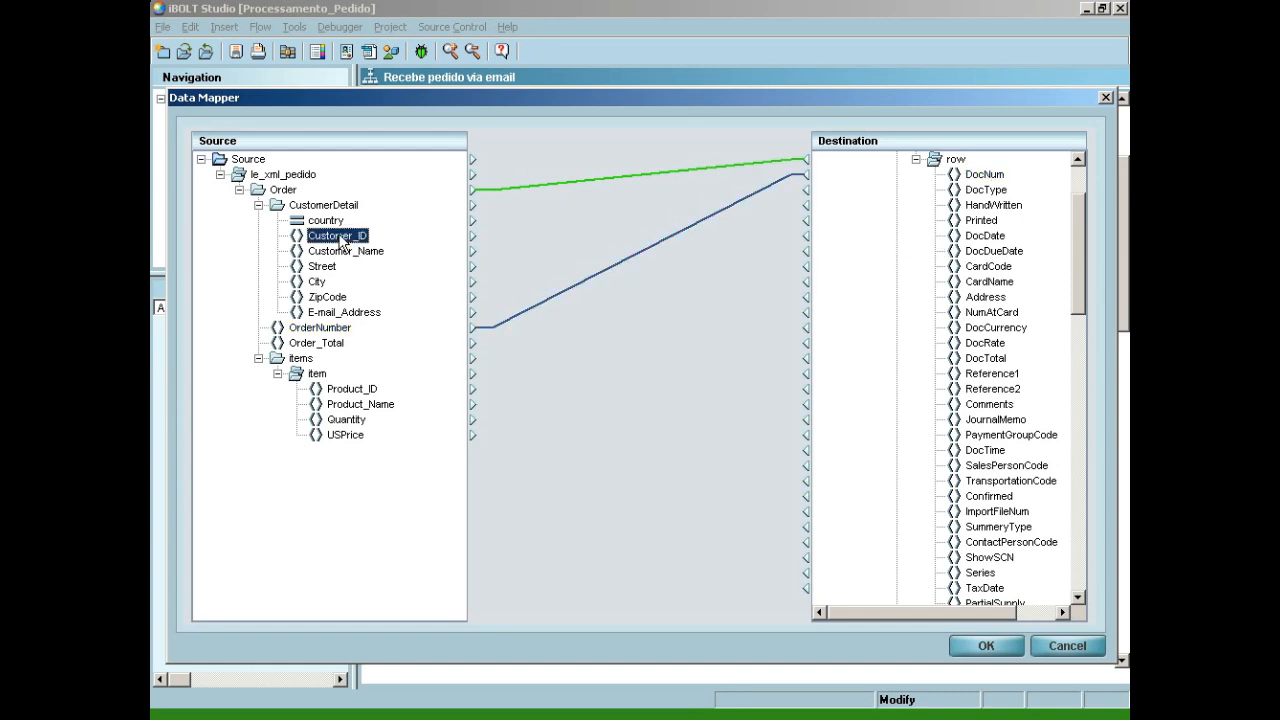
left_click_drag(543, 245, 990, 268)
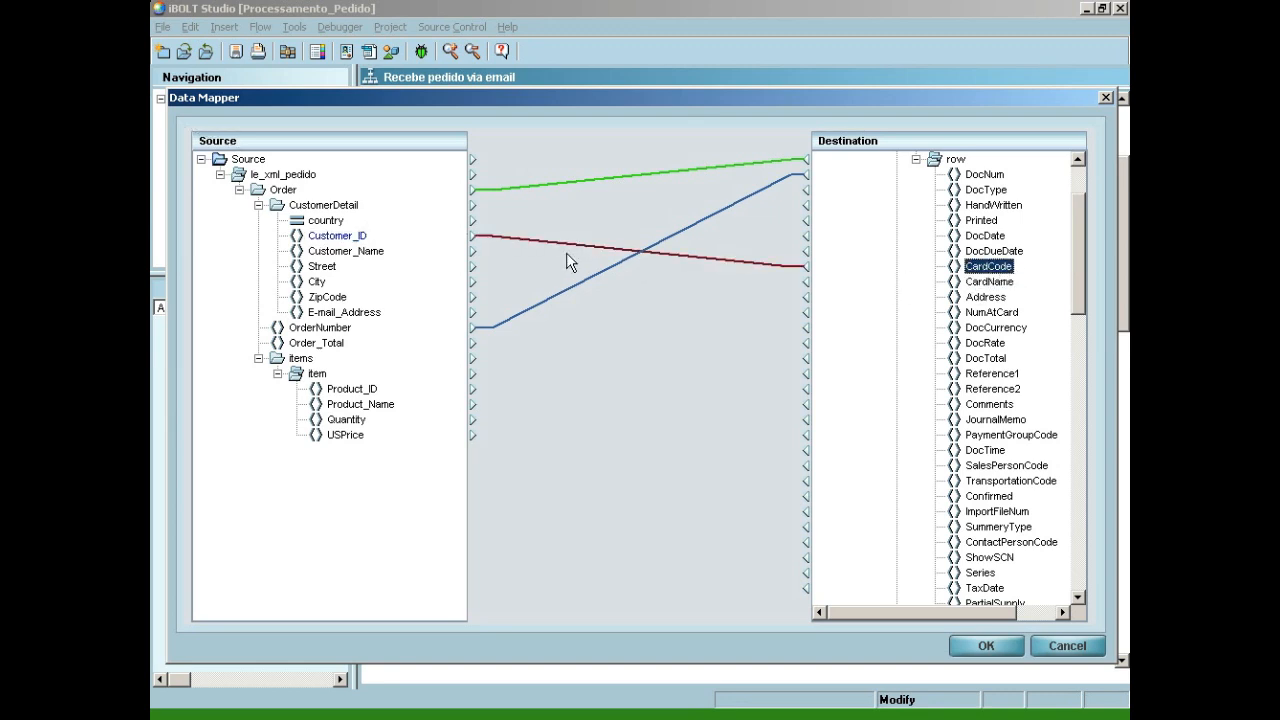
left_click_drag(370, 253, 981, 289)
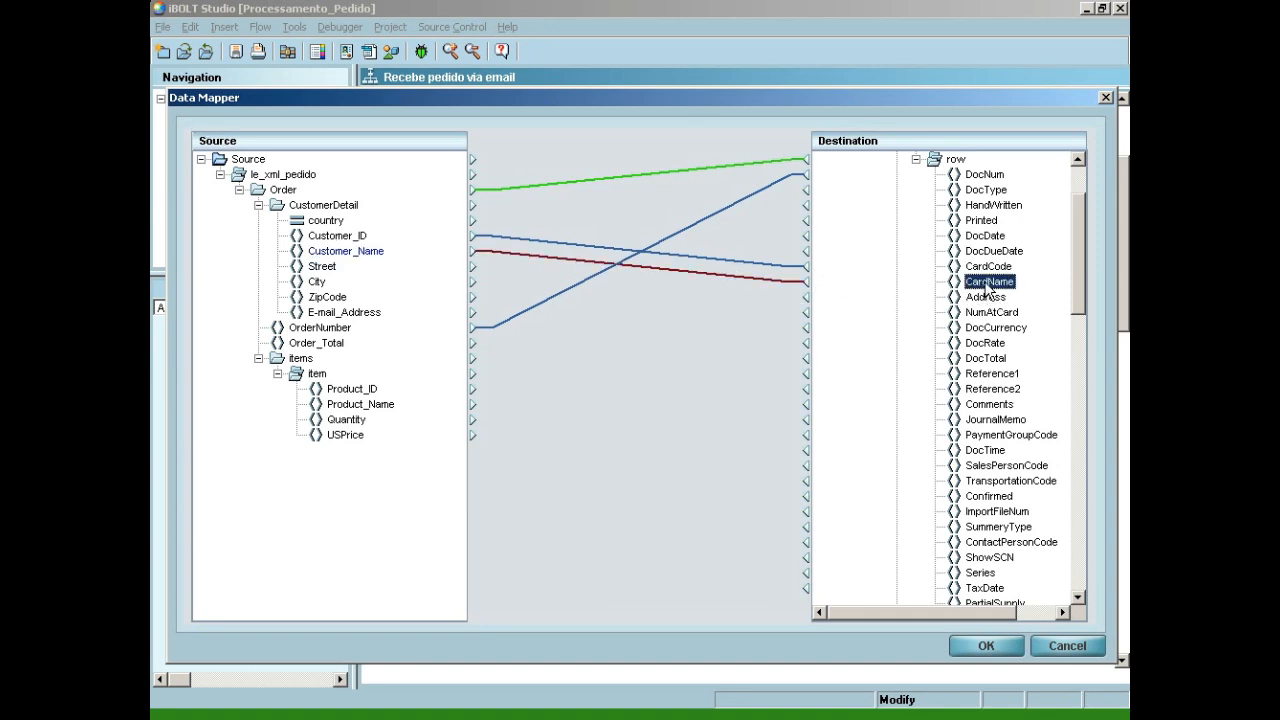
left_click_drag(1078, 218, 1078, 230)
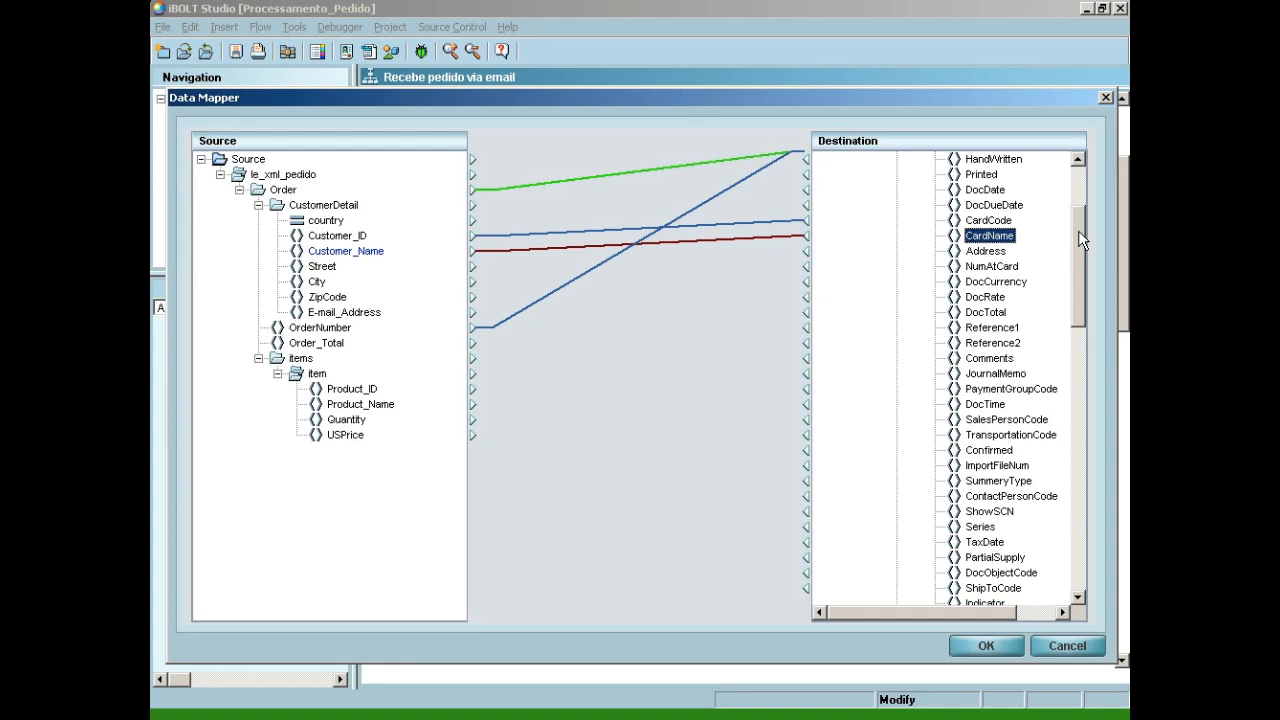
left_click_drag(305, 343, 975, 318)
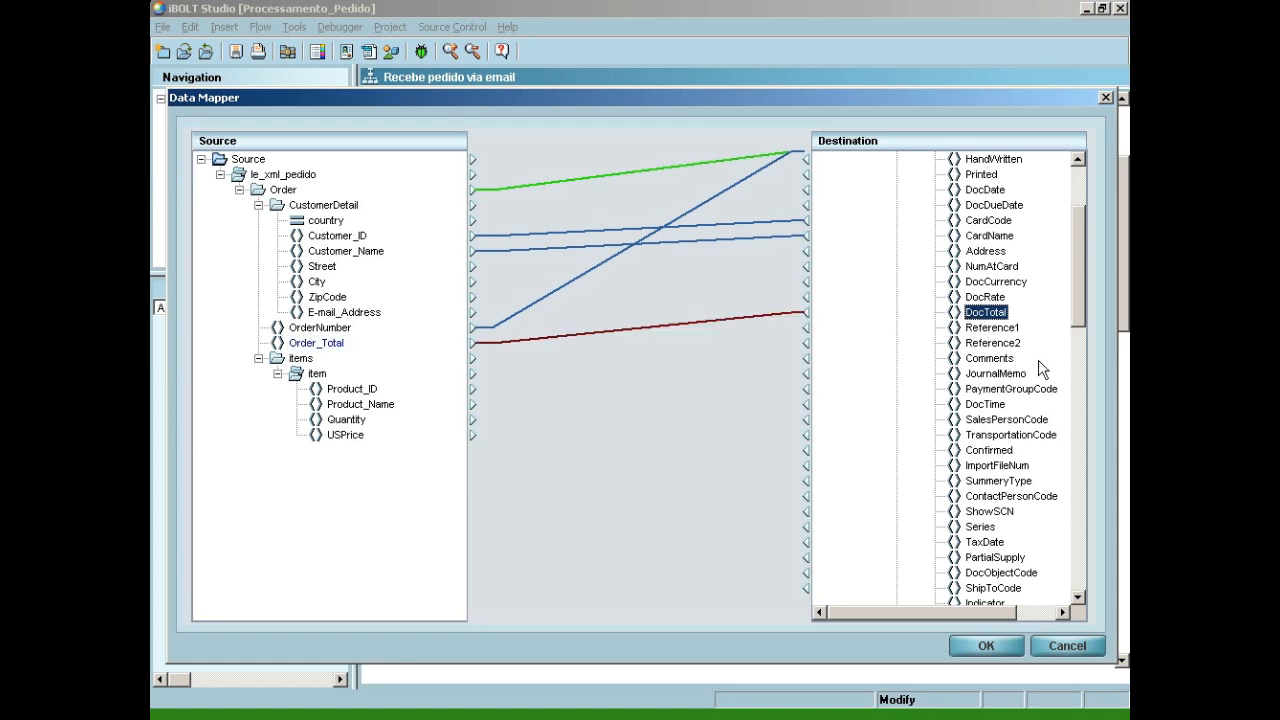
Map Product_ID to ItemCode, Product_Name to ItemDescription, Quantity to Quantity and USPrice to Price in the Document_Lines row
left_click_drag(1075, 287, 1078, 585)
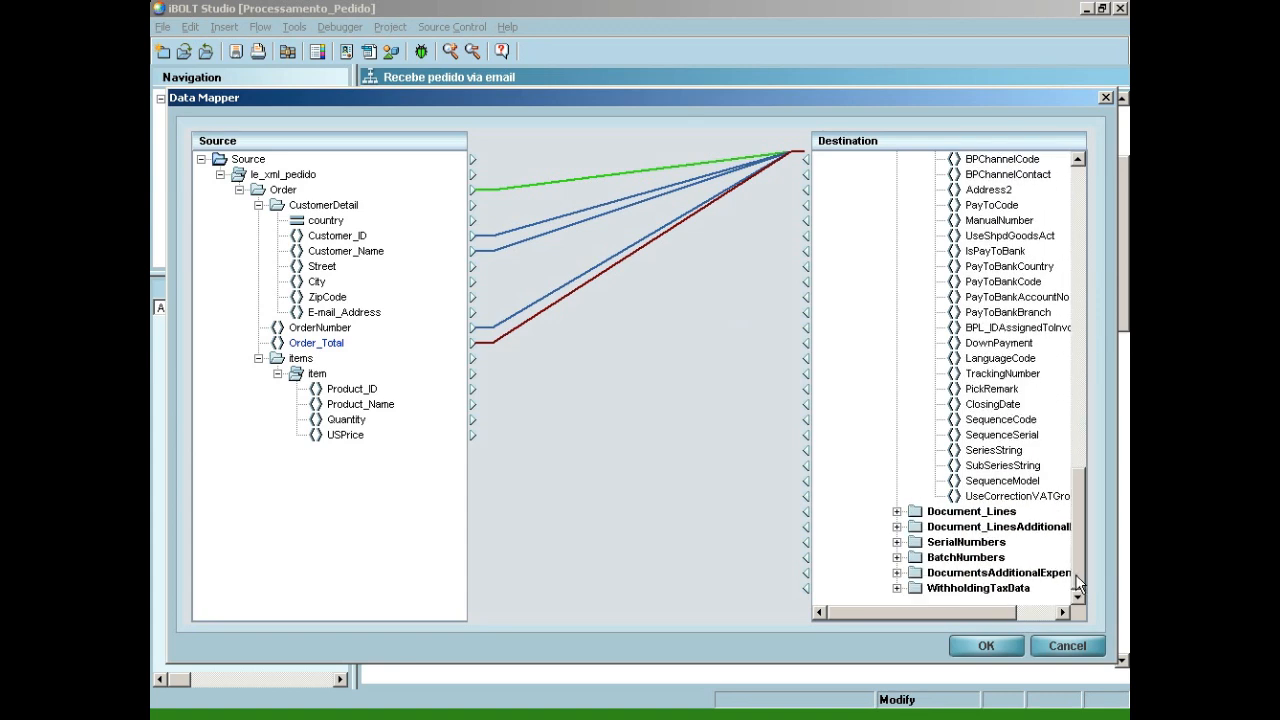
left_click(896, 511)
left_click(916, 527)
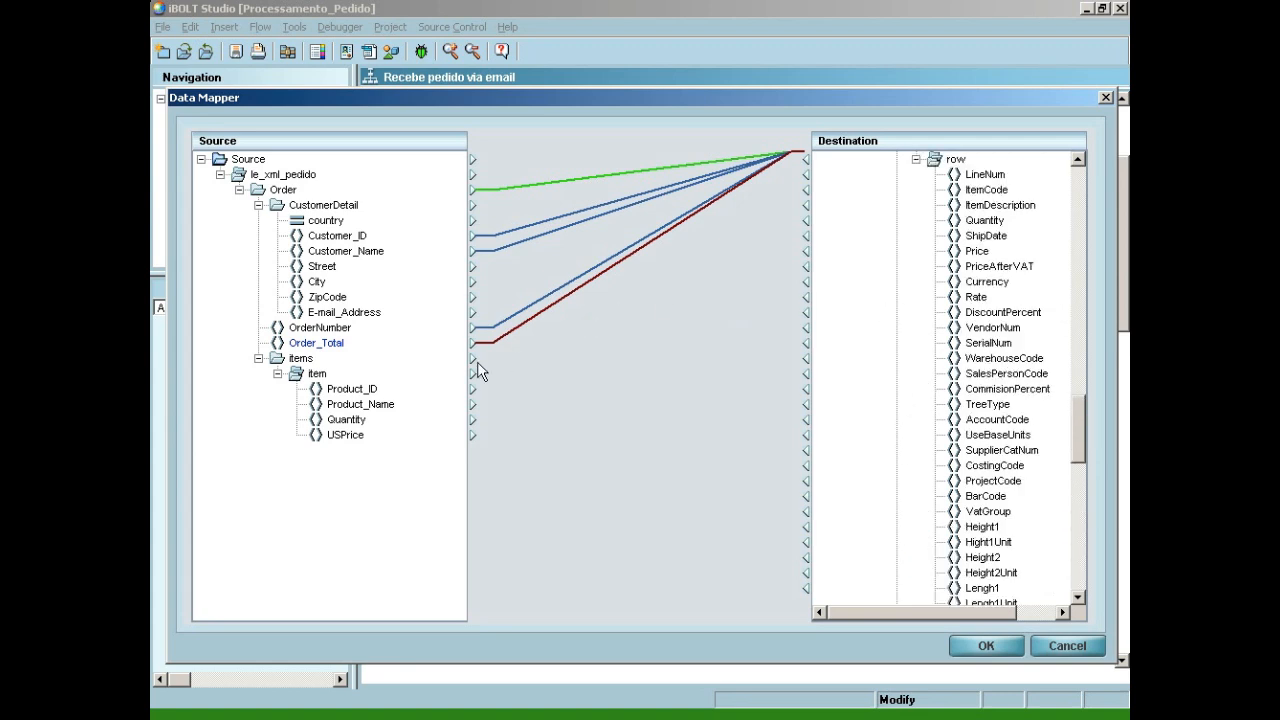
left_click_drag(352, 389, 980, 190)
left_click_drag(388, 408, 1000, 215)
left_click_drag(346, 419, 985, 226)
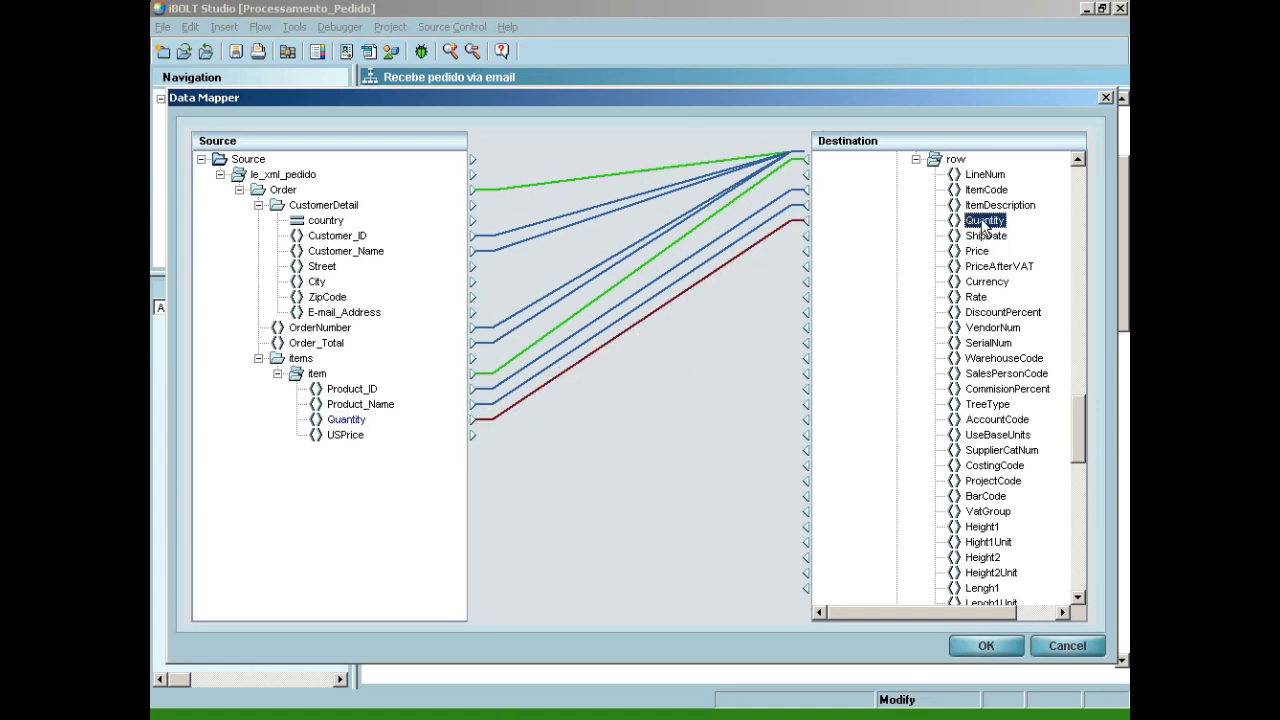
left_click_drag(345, 435, 1005, 256)
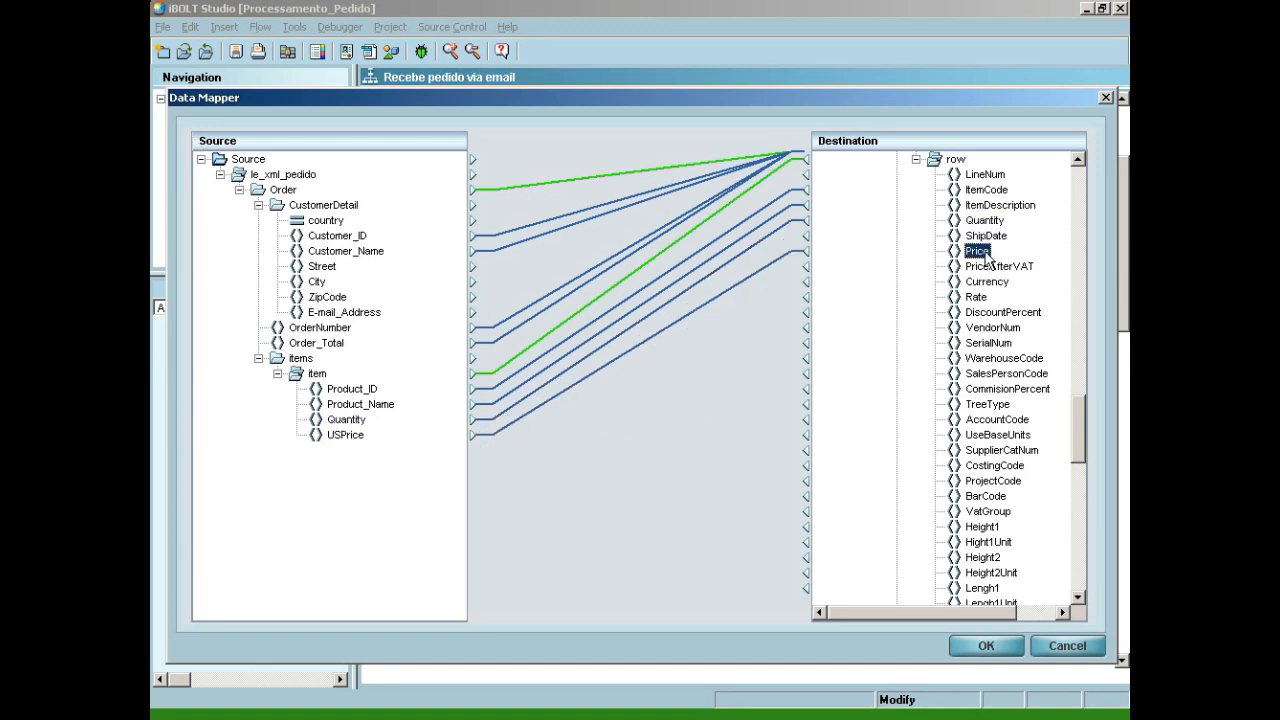
Find the FreeText node in the Document_Lines row and give it the calculated value 'Pedido incluido via iB'
left_click_drag(1083, 446, 1087, 586)
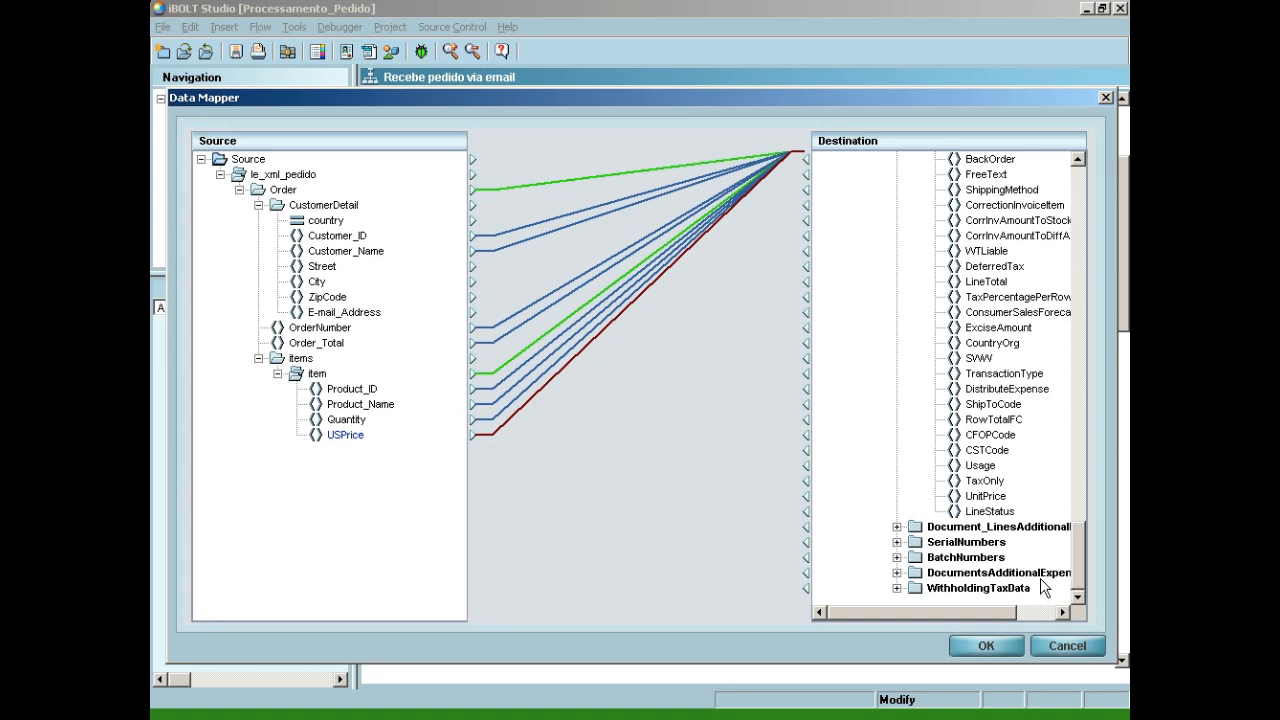
left_click(897, 527)
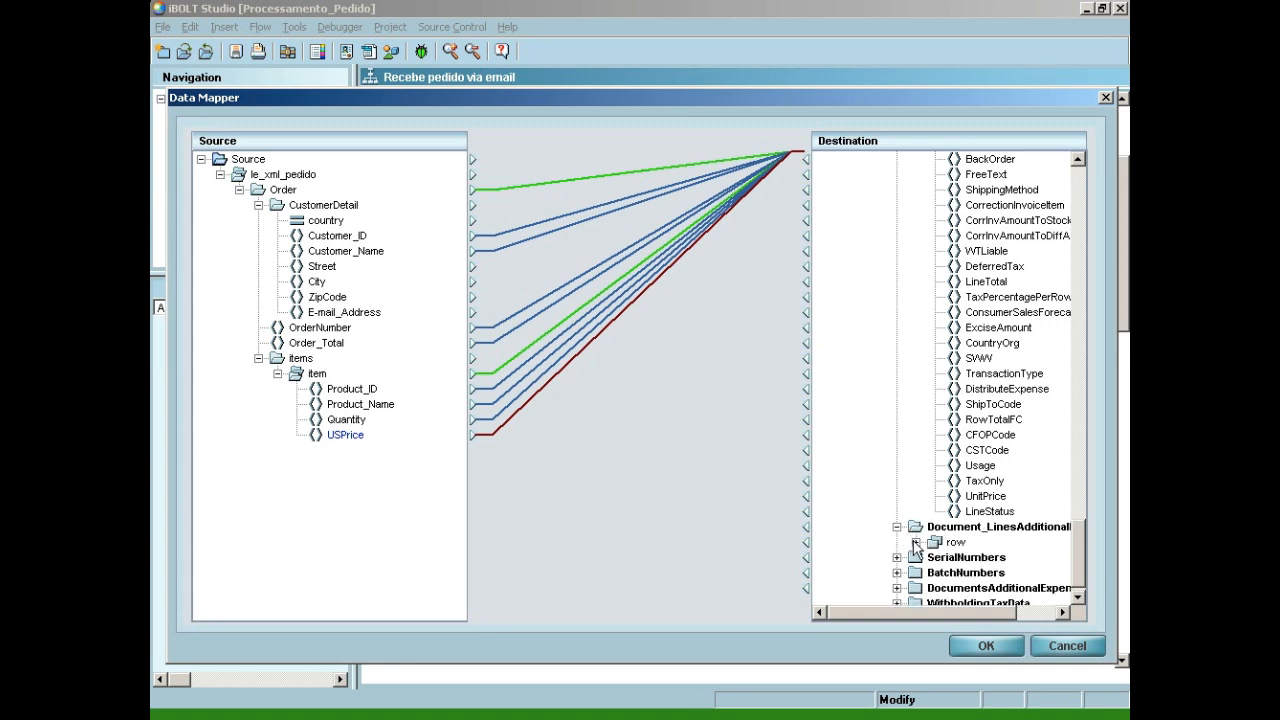
left_click(915, 542)
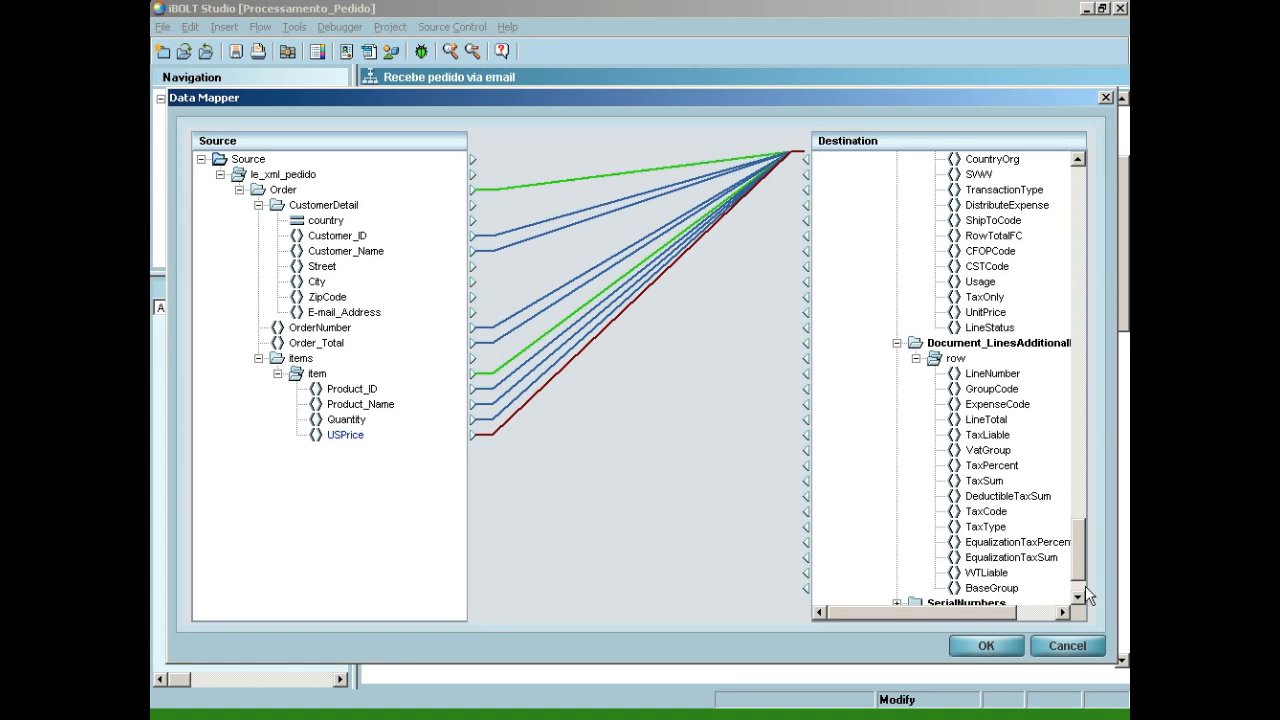
left_click_drag(1079, 558, 1082, 591)
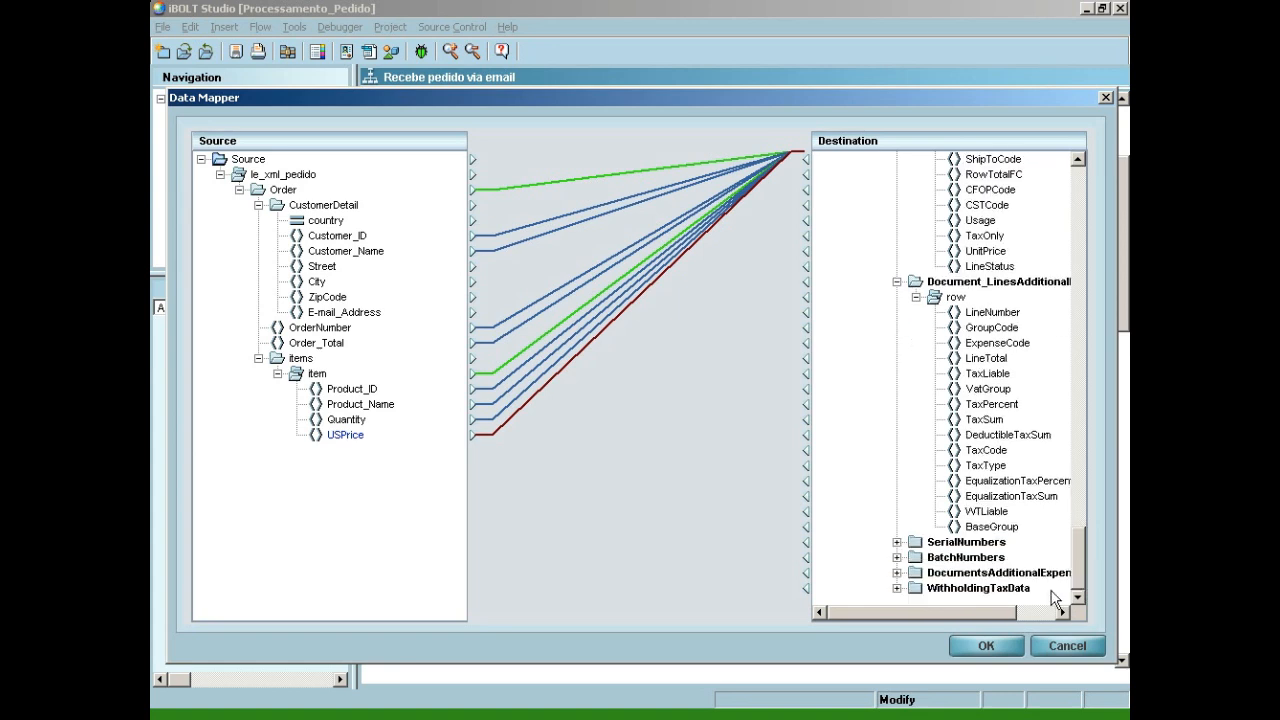
left_click_drag(1079, 556, 1072, 205)
left_click(985, 205)
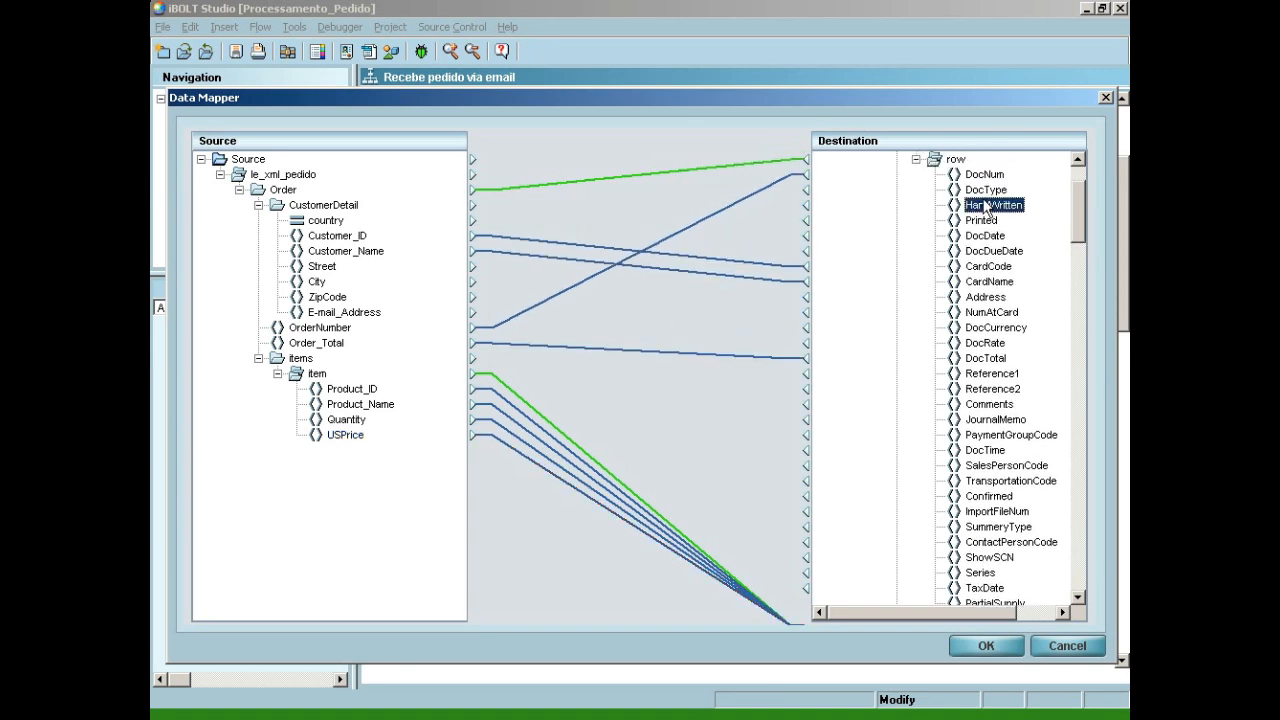
type("fr")
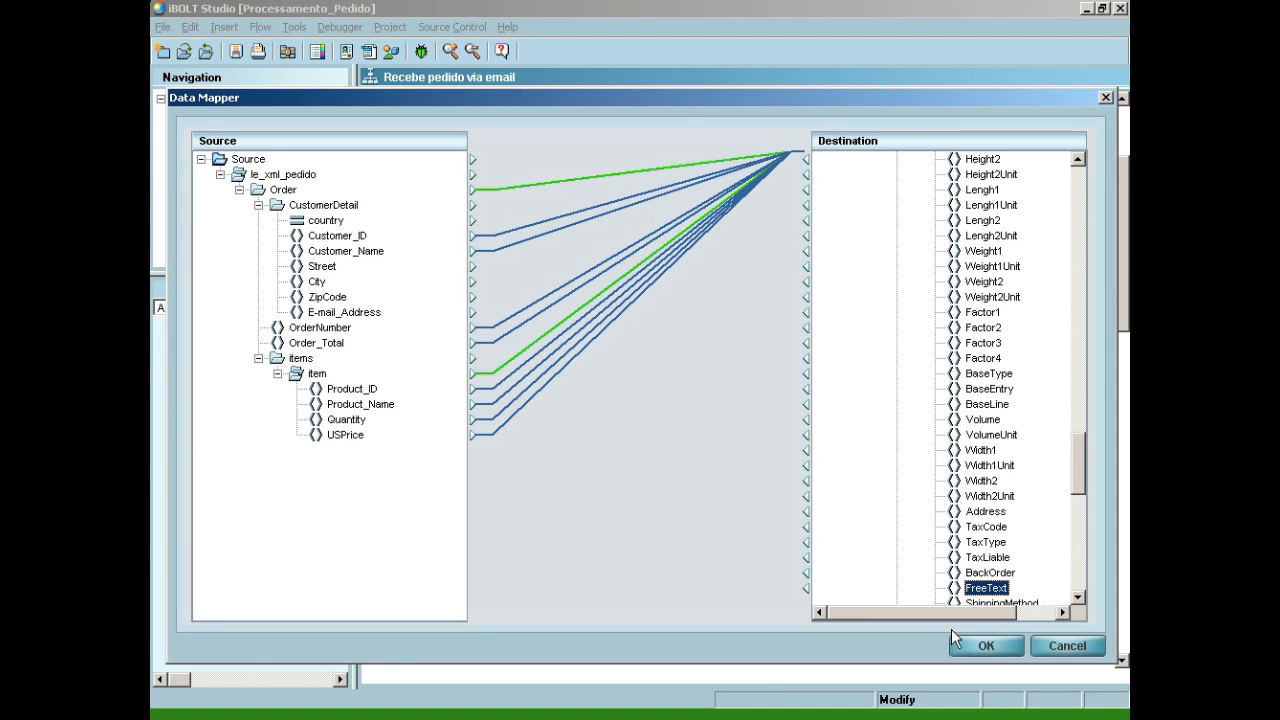
double_click(988, 591)
left_click(608, 504)
type("Pedido incluido via iB")
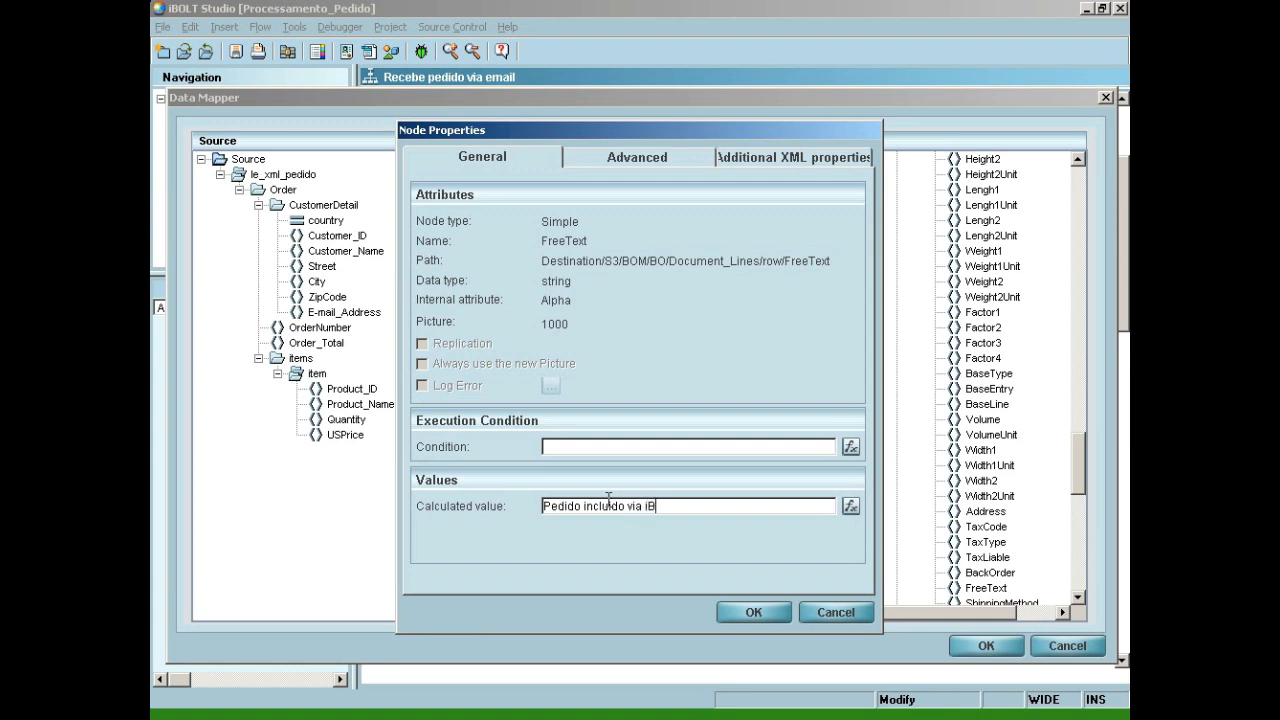
left_click(778, 616)
Accept the data mapping, the source and destination setup, and the Cria Pedido component properties
left_click(985, 646)
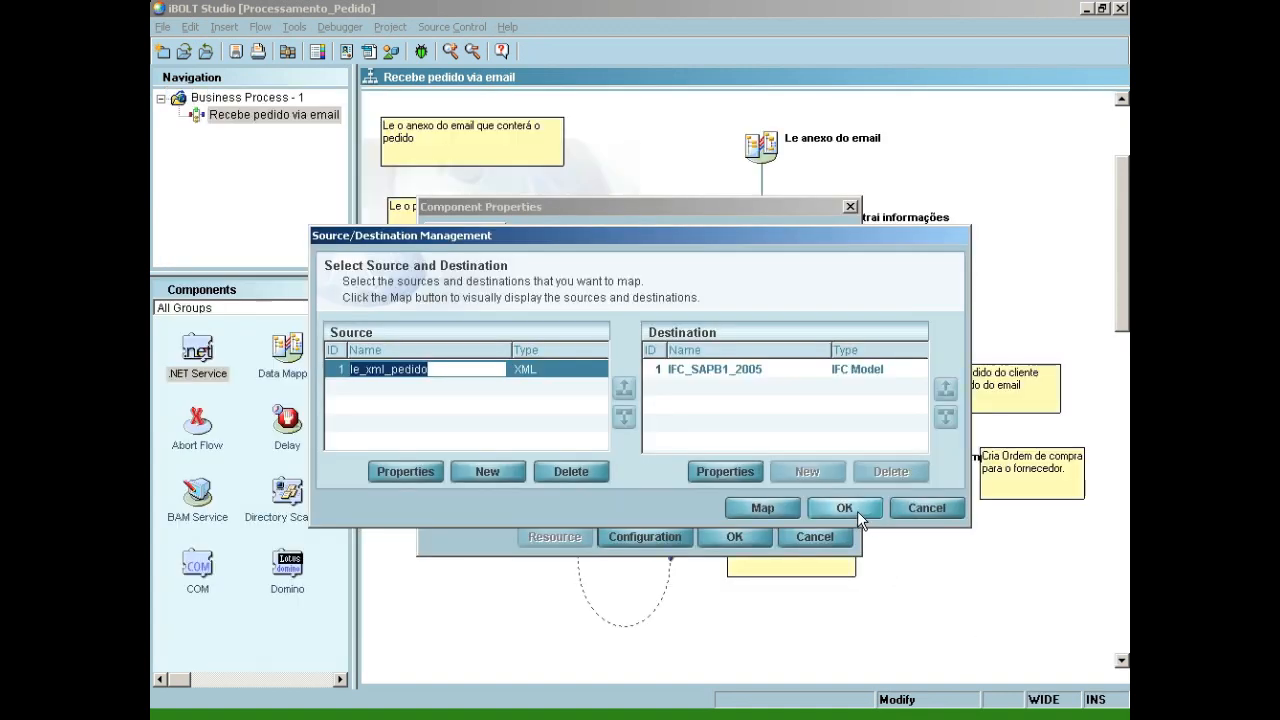
left_click(852, 507)
left_click(734, 536)
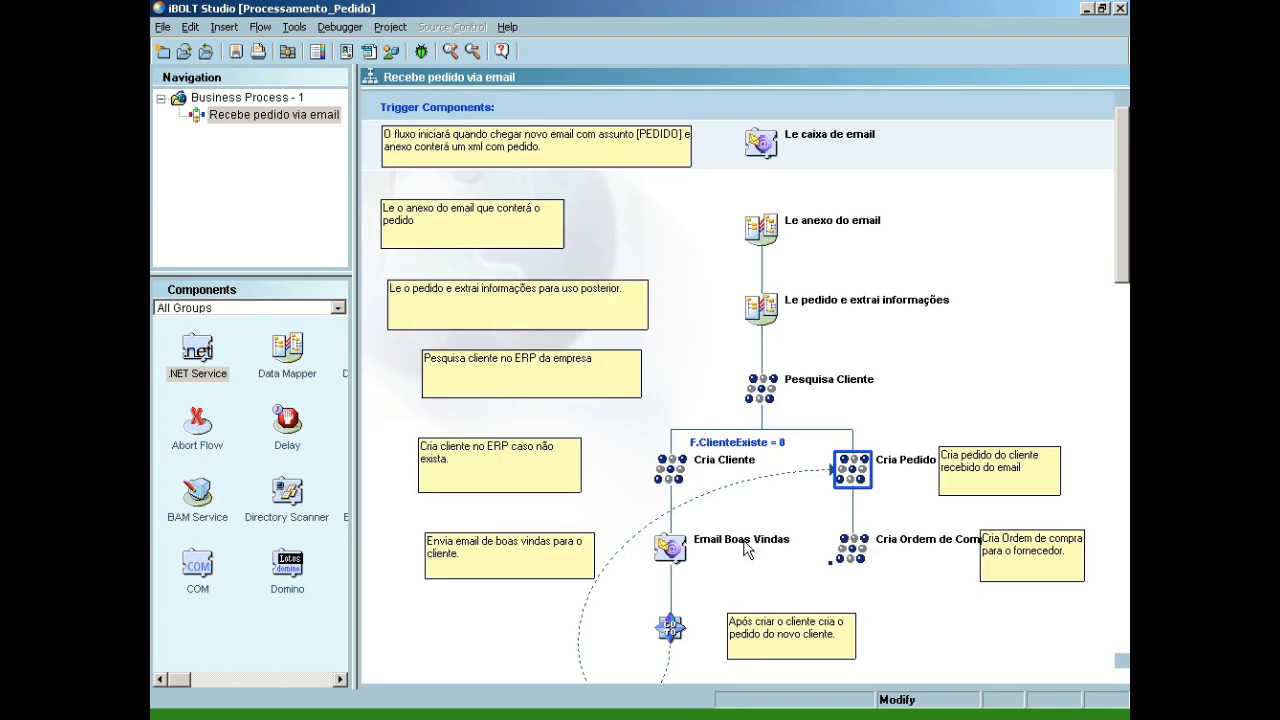
Set the interface of the Cria Ordem de Compra component to XML in its properties
left_click(855, 548)
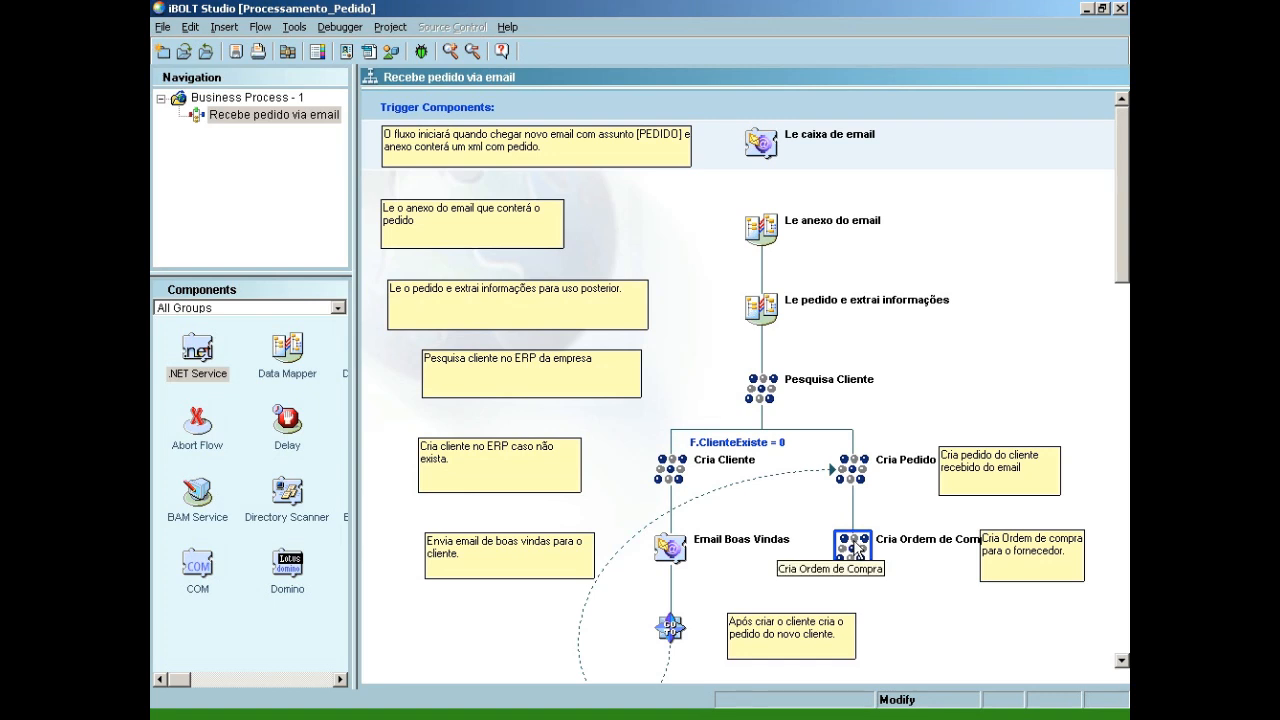
double_click(857, 548)
left_click(655, 538)
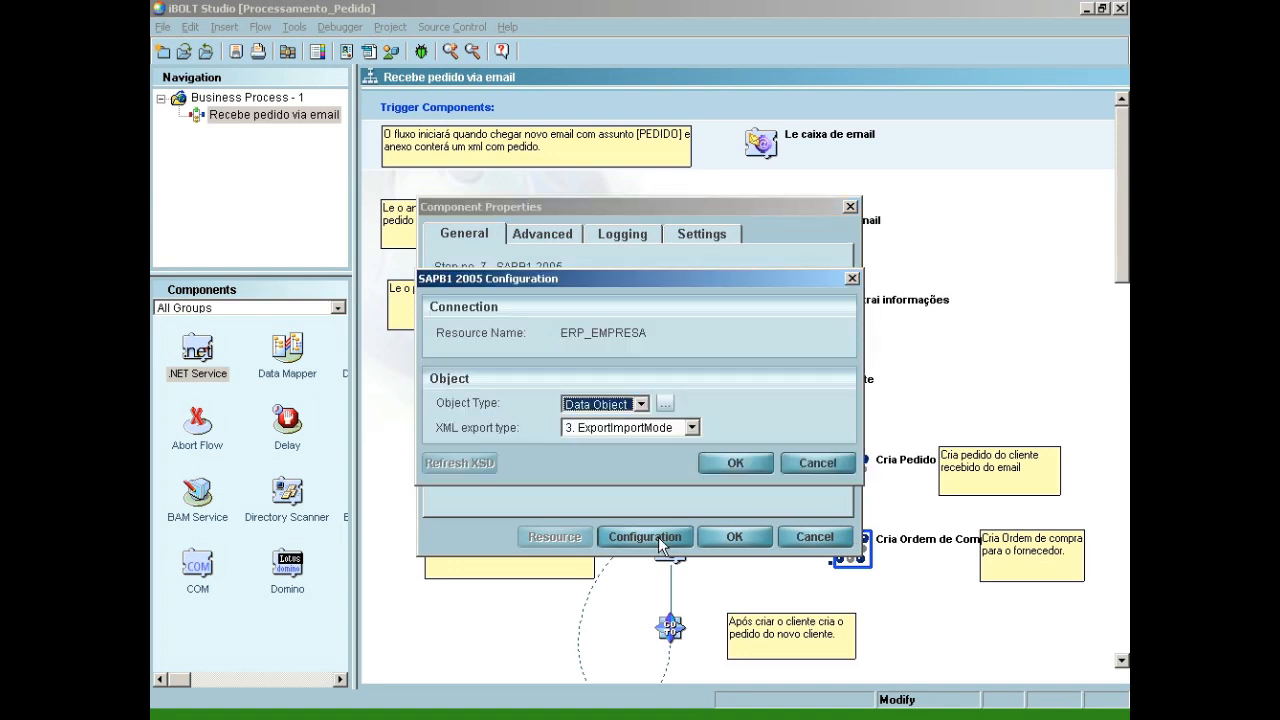
left_click(812, 463)
left_click(656, 455)
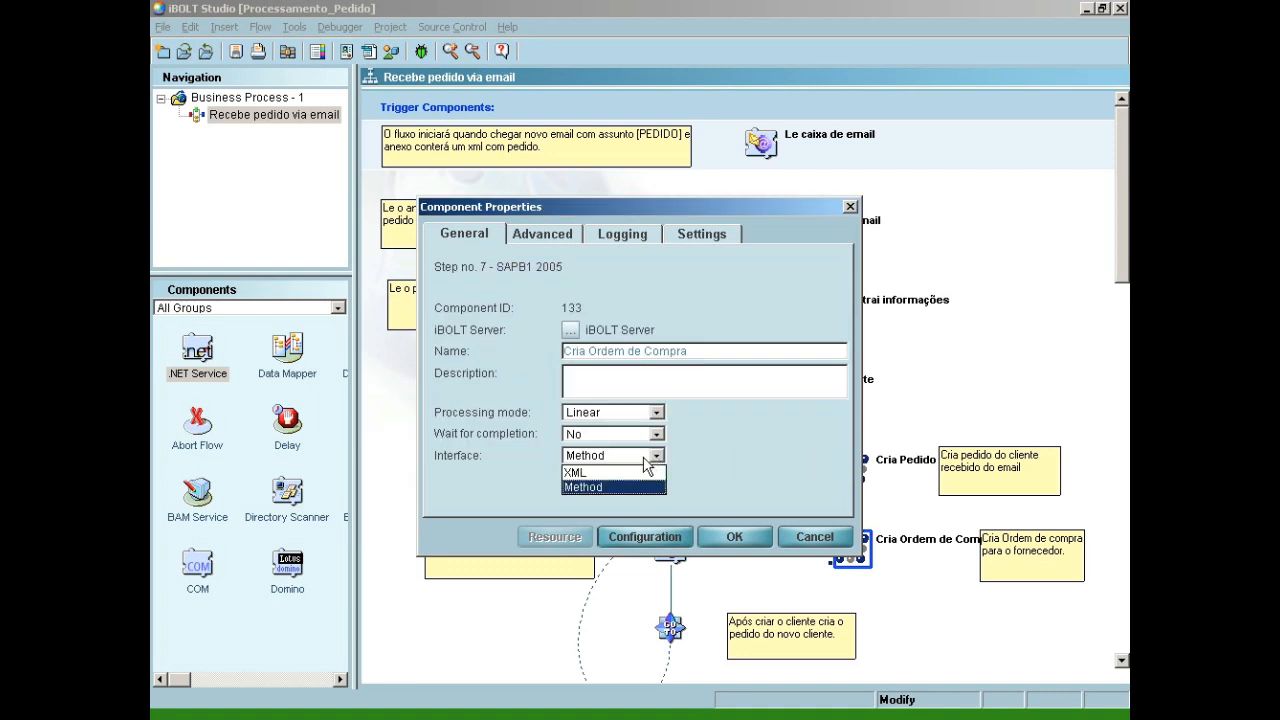
left_click(616, 470)
Configure the Cria Ordem de Compra component with the Add operation and the PurchaseOrders data object
left_click(656, 537)
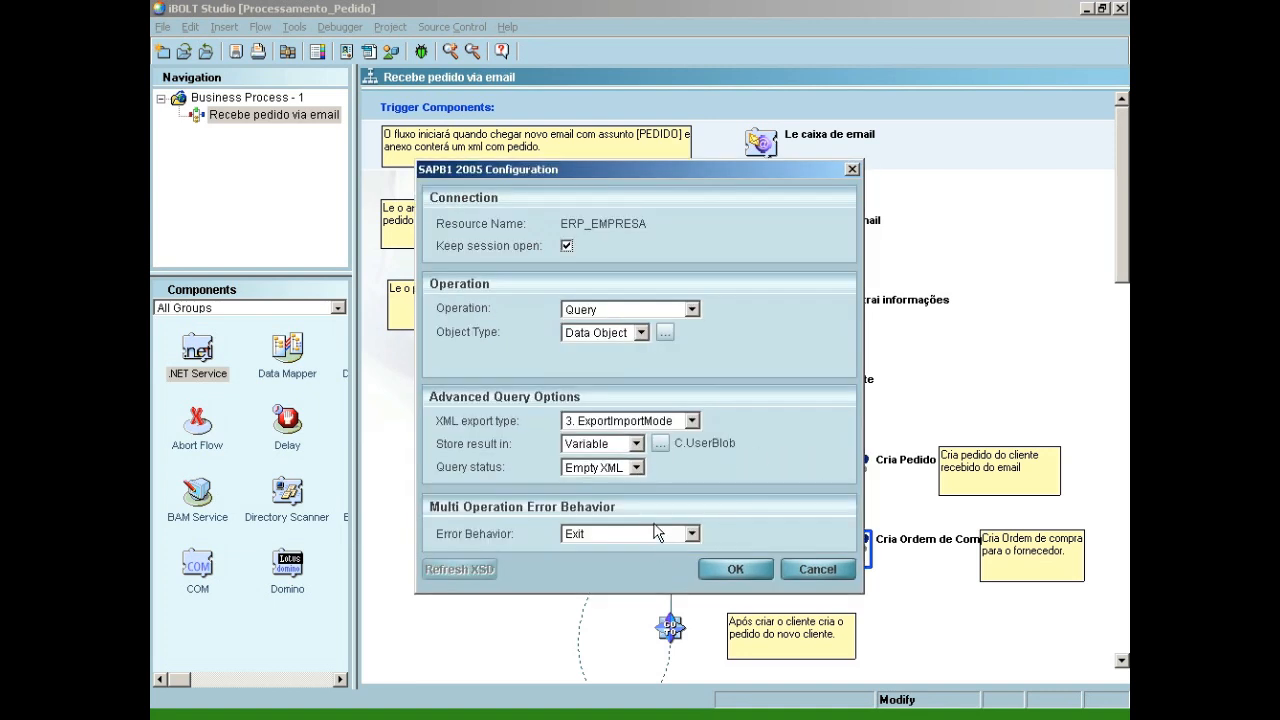
left_click(646, 313)
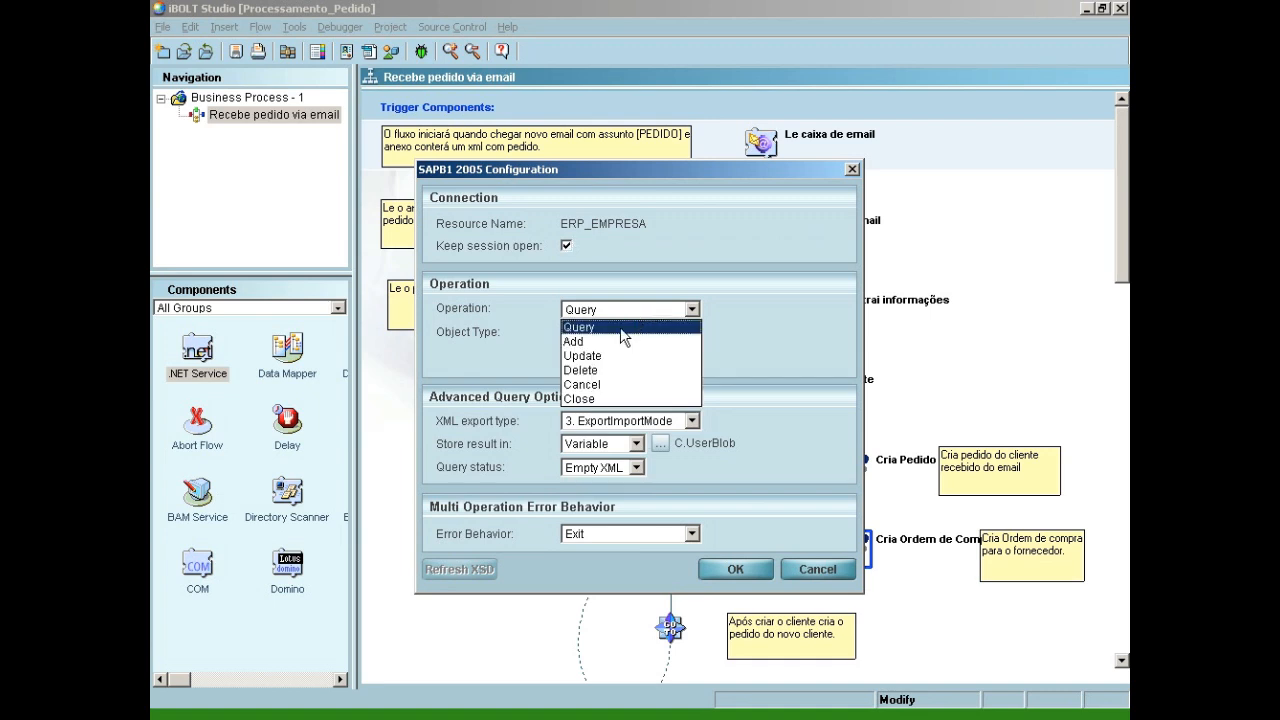
left_click(607, 346)
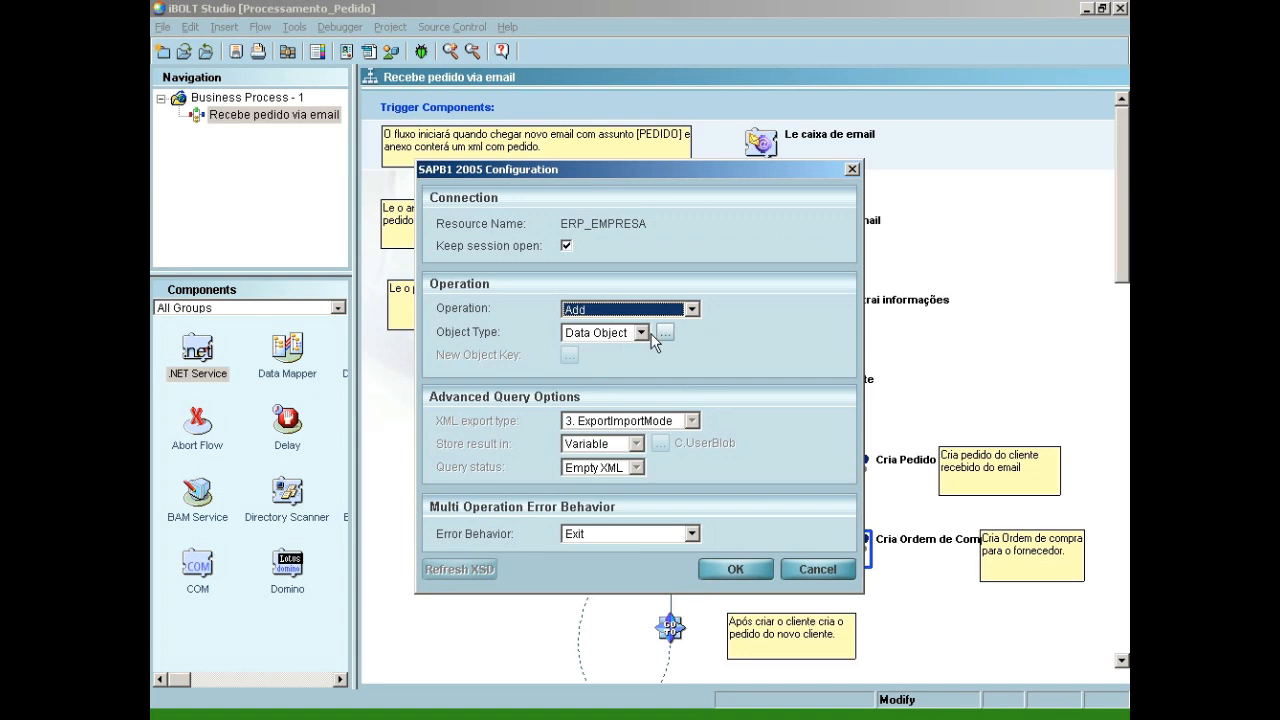
left_click(665, 332)
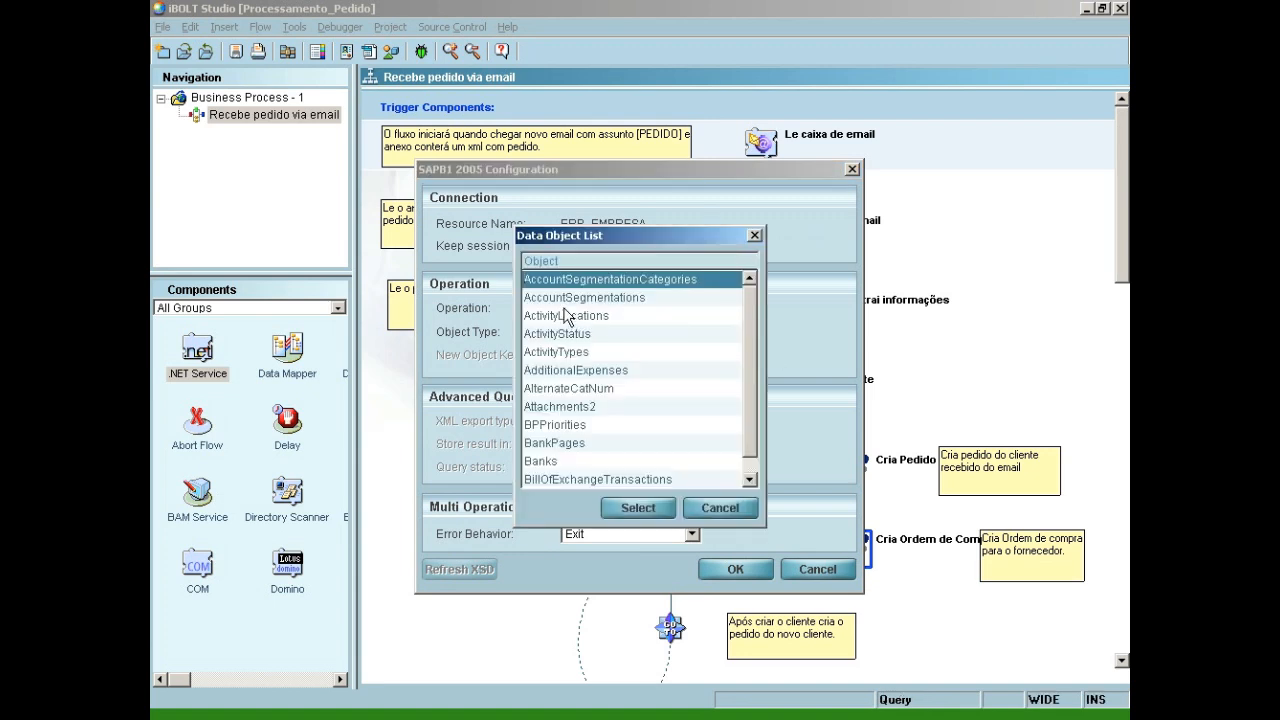
key("p")
key("u")
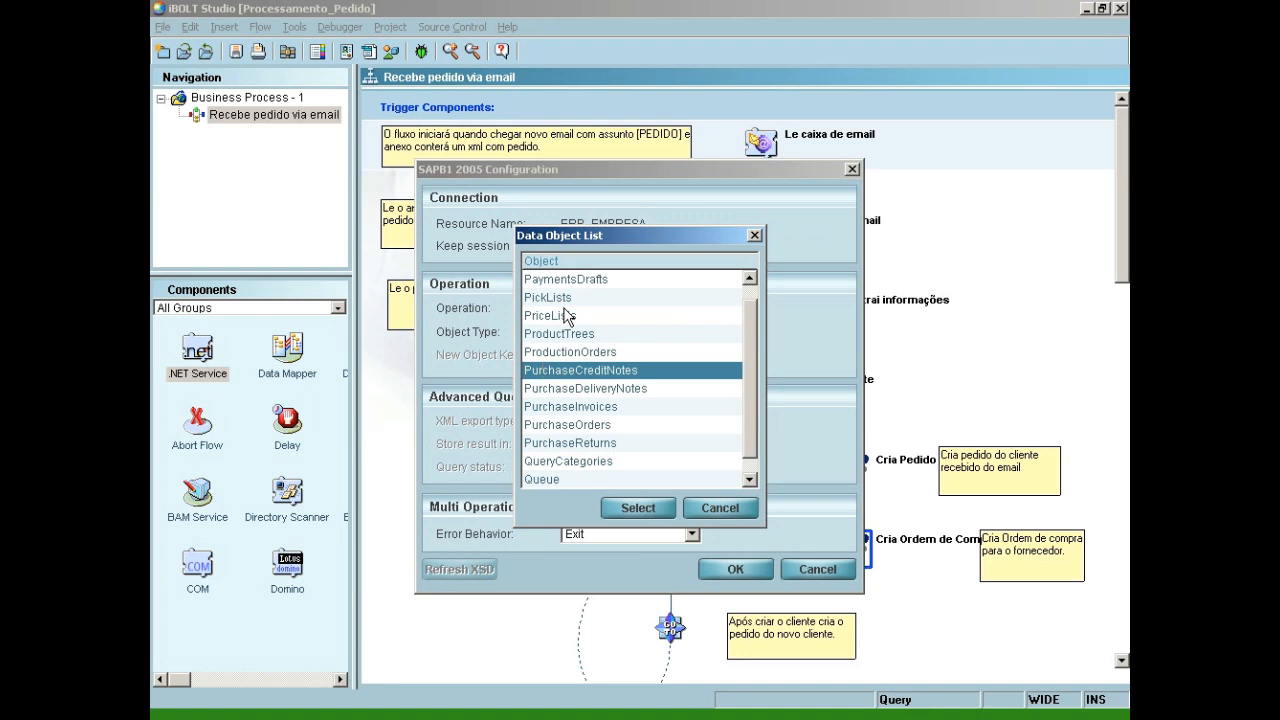
left_click(570, 428)
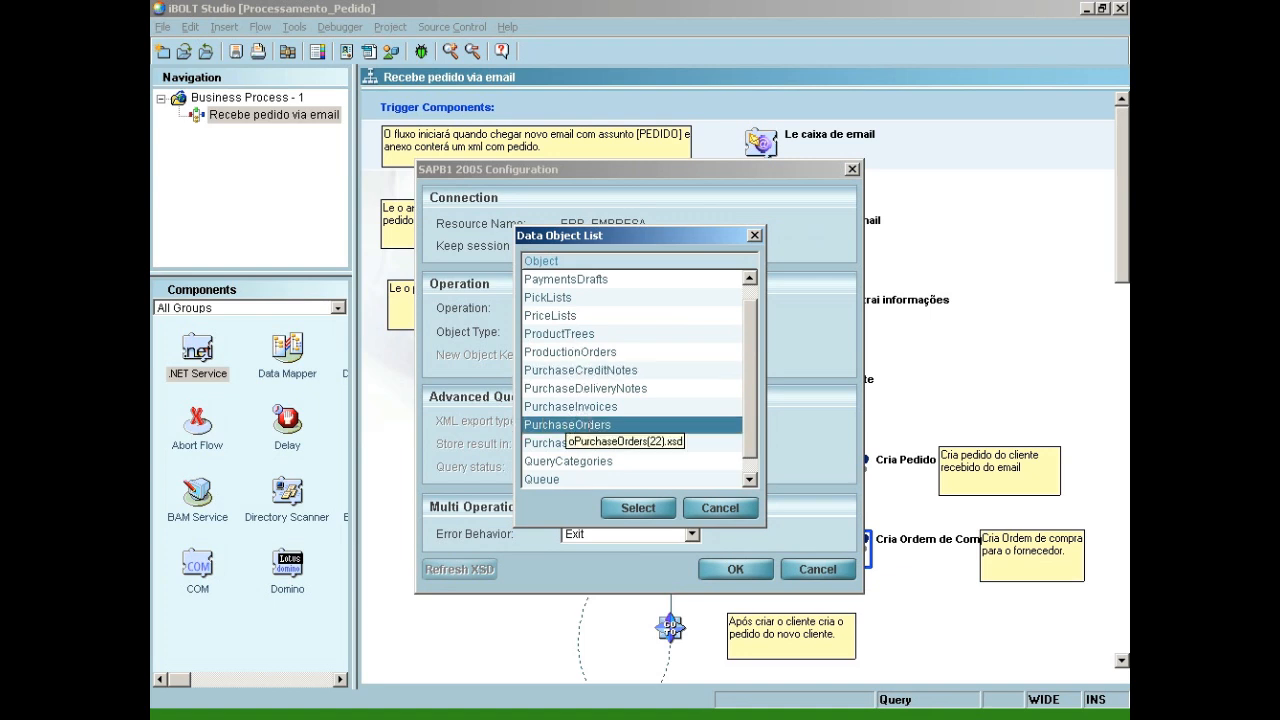
left_click(655, 508)
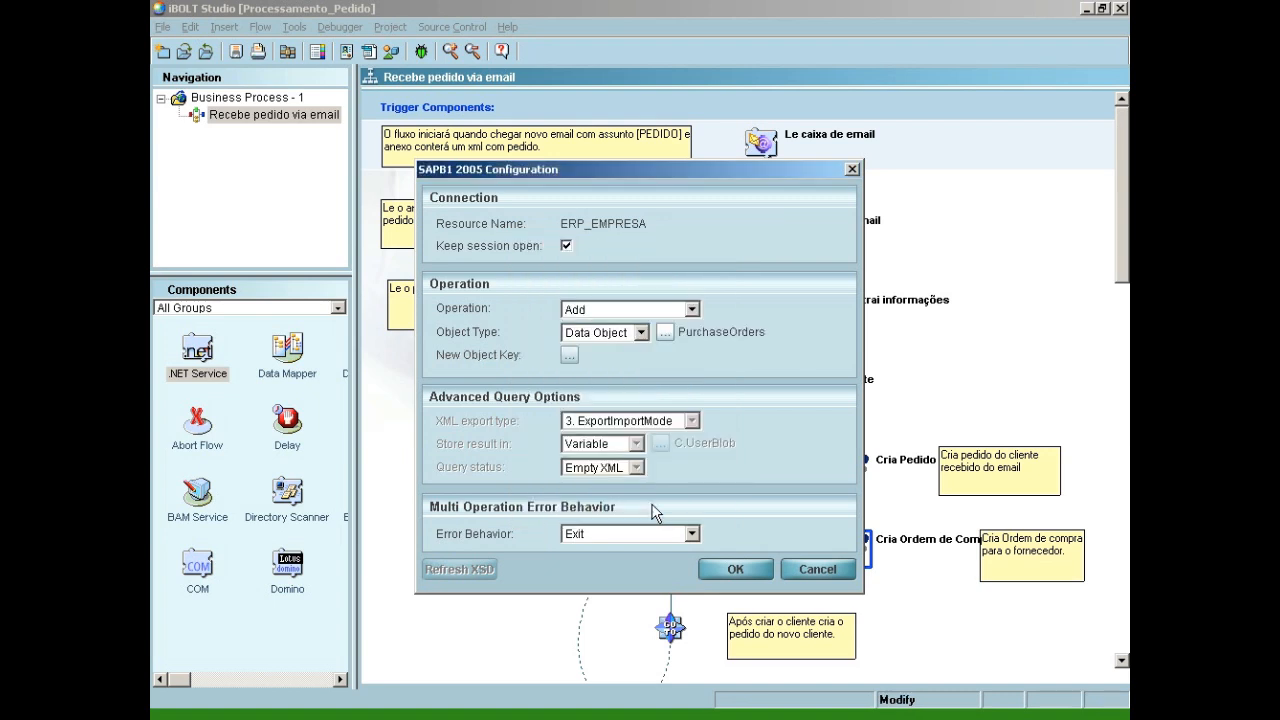
left_click(745, 568)
Add an XML source named le_xml_pedido that uses the New_Order.xsd schema and the variable F.XmlAnexo as its data source
left_click(481, 473)
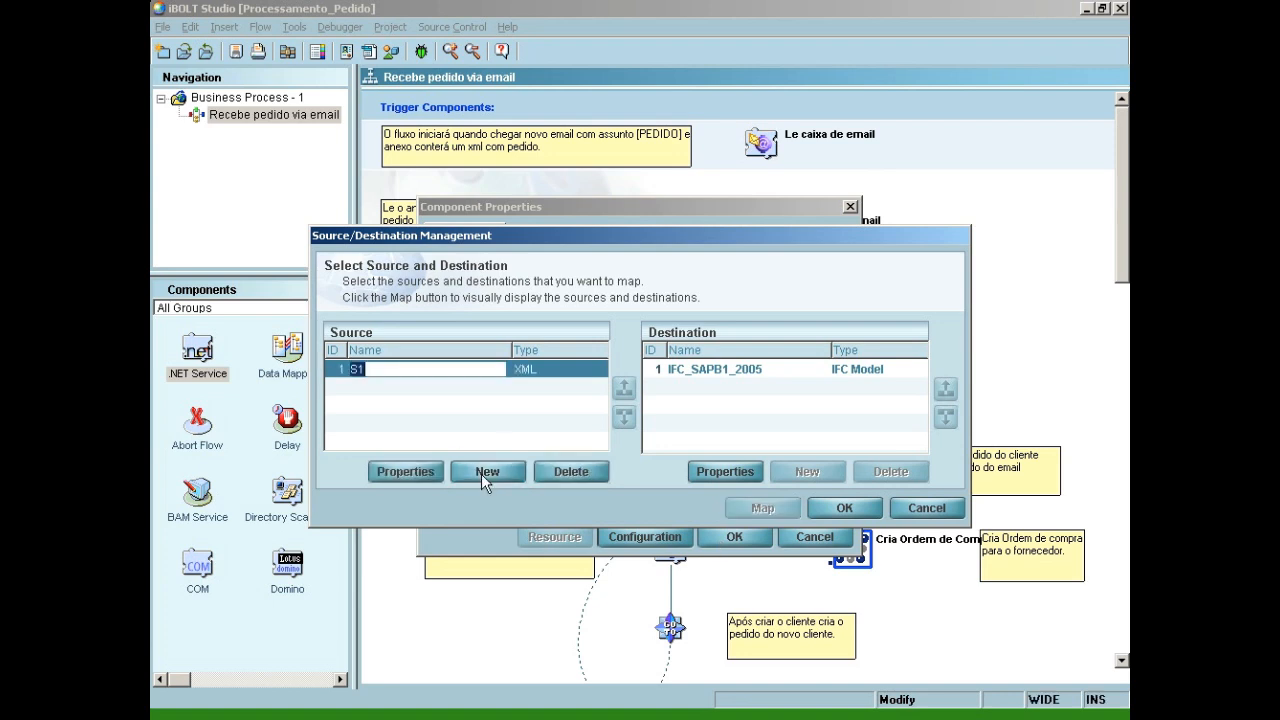
type("le_xml_pedido")
left_click(432, 471)
left_click(593, 343)
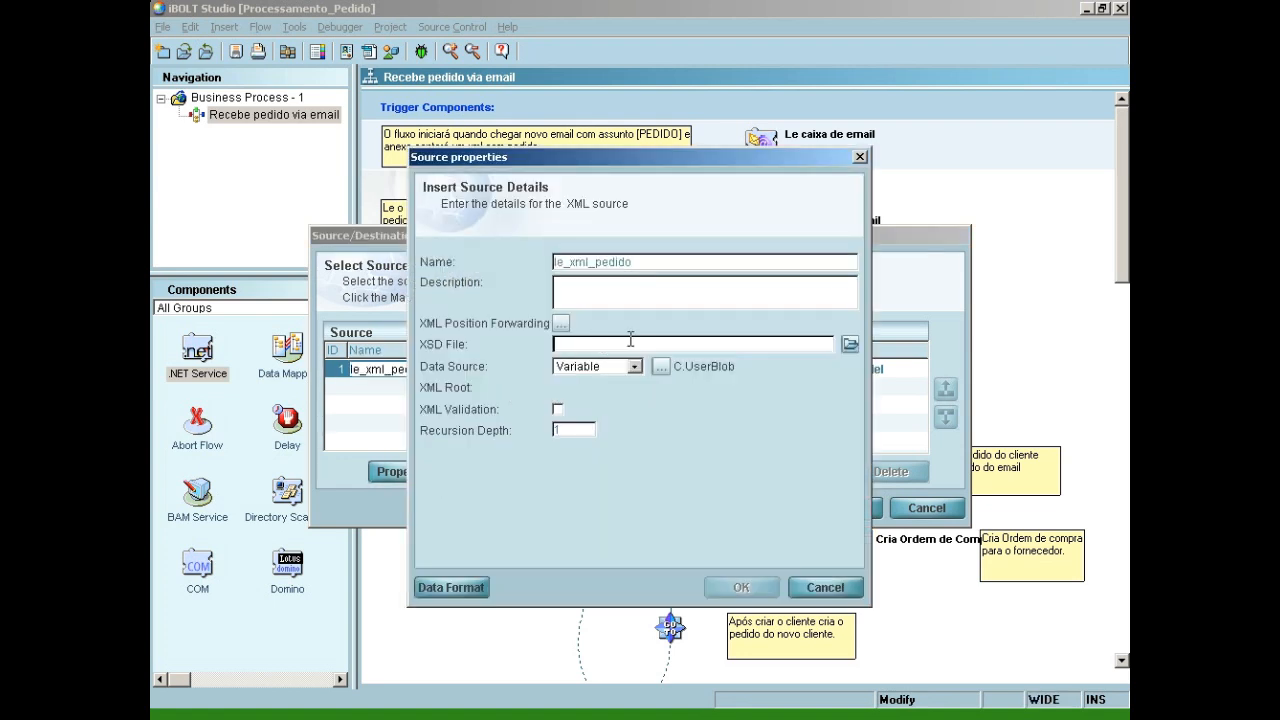
left_click(851, 345)
double_click(682, 228)
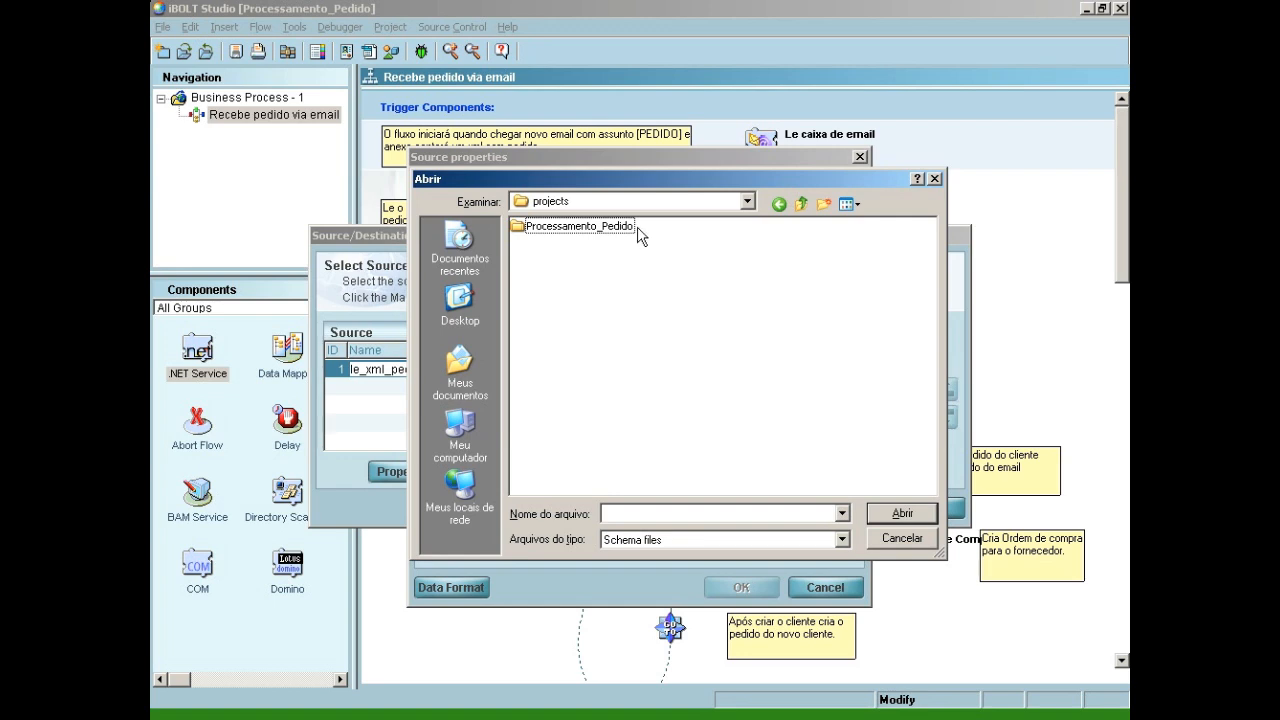
double_click(636, 228)
double_click(543, 323)
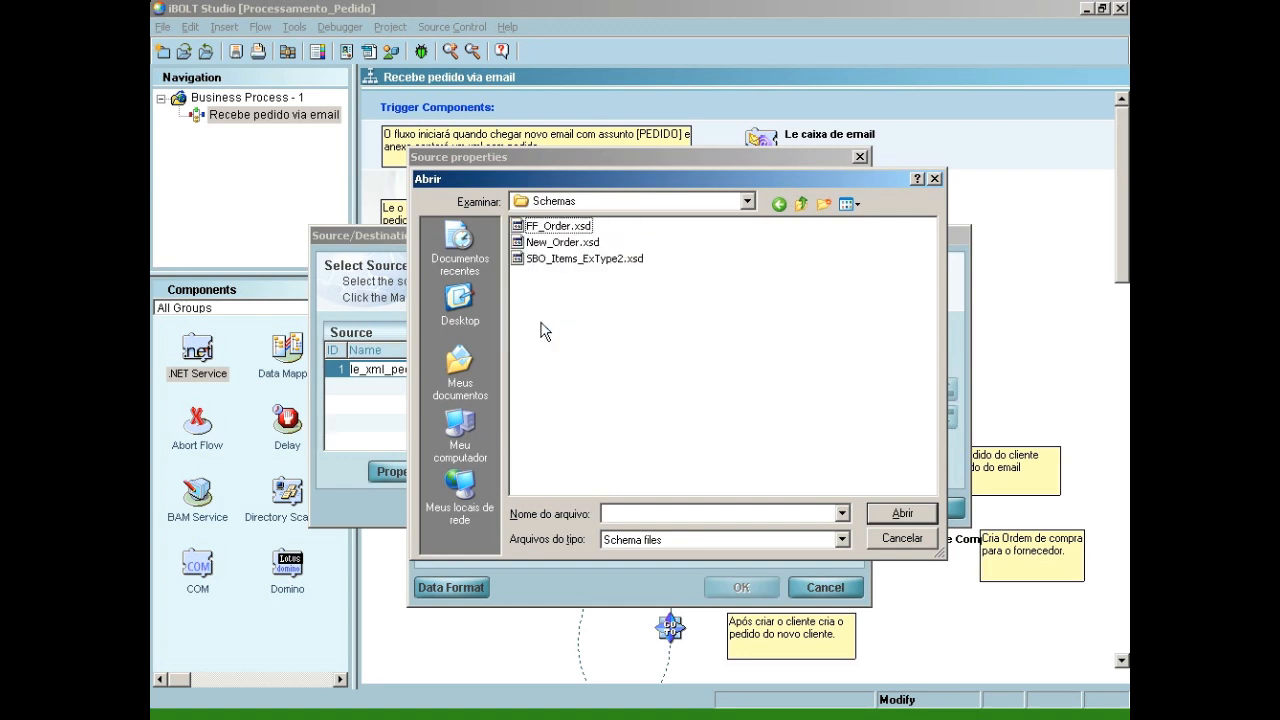
double_click(560, 242)
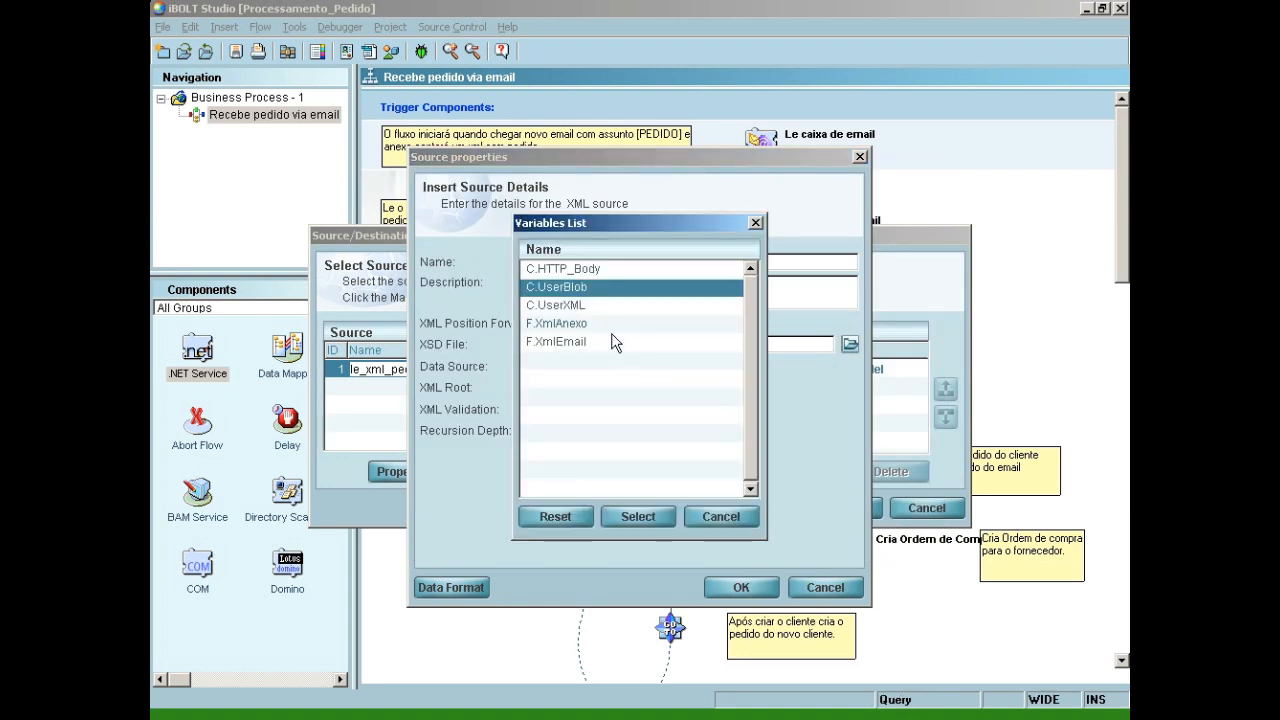
double_click(584, 323)
left_click(741, 587)
Map Customer_ID to CardCode, Customer_Name to CardName, OrderNumber to DocNum and Order_Total to DocTotal in the purchase order's Documents row
left_click(762, 508)
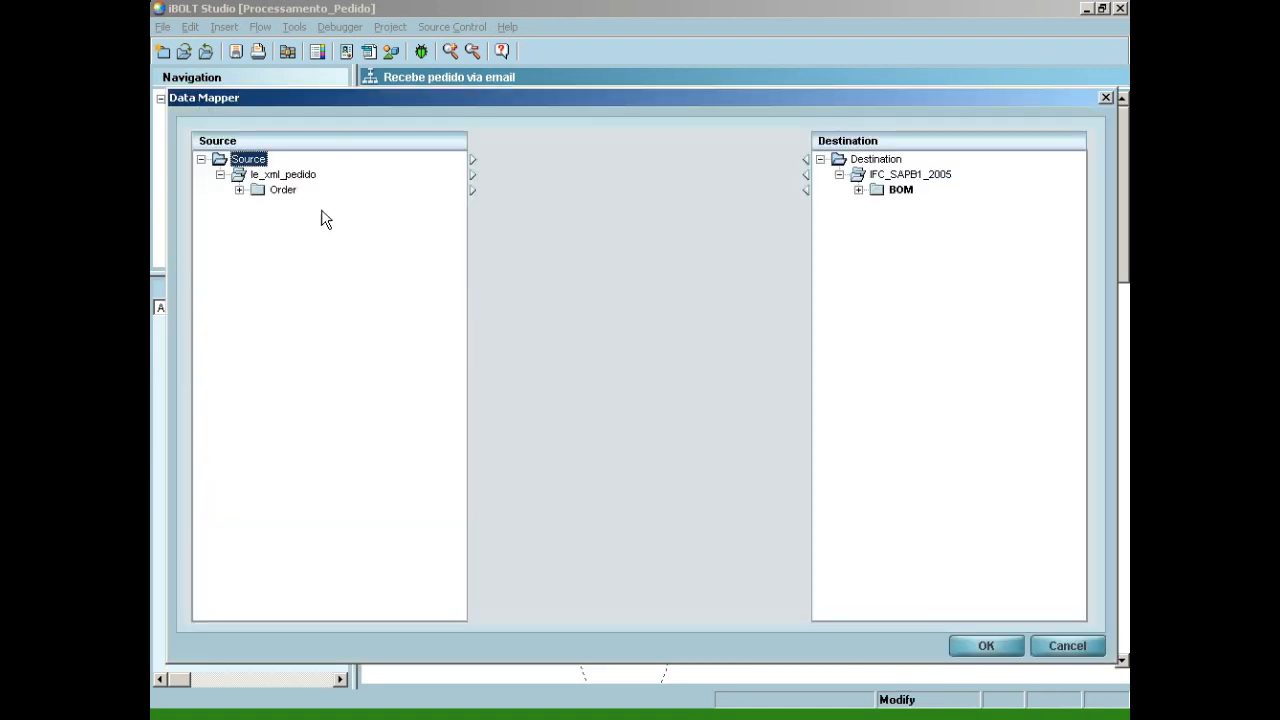
left_click(858, 190)
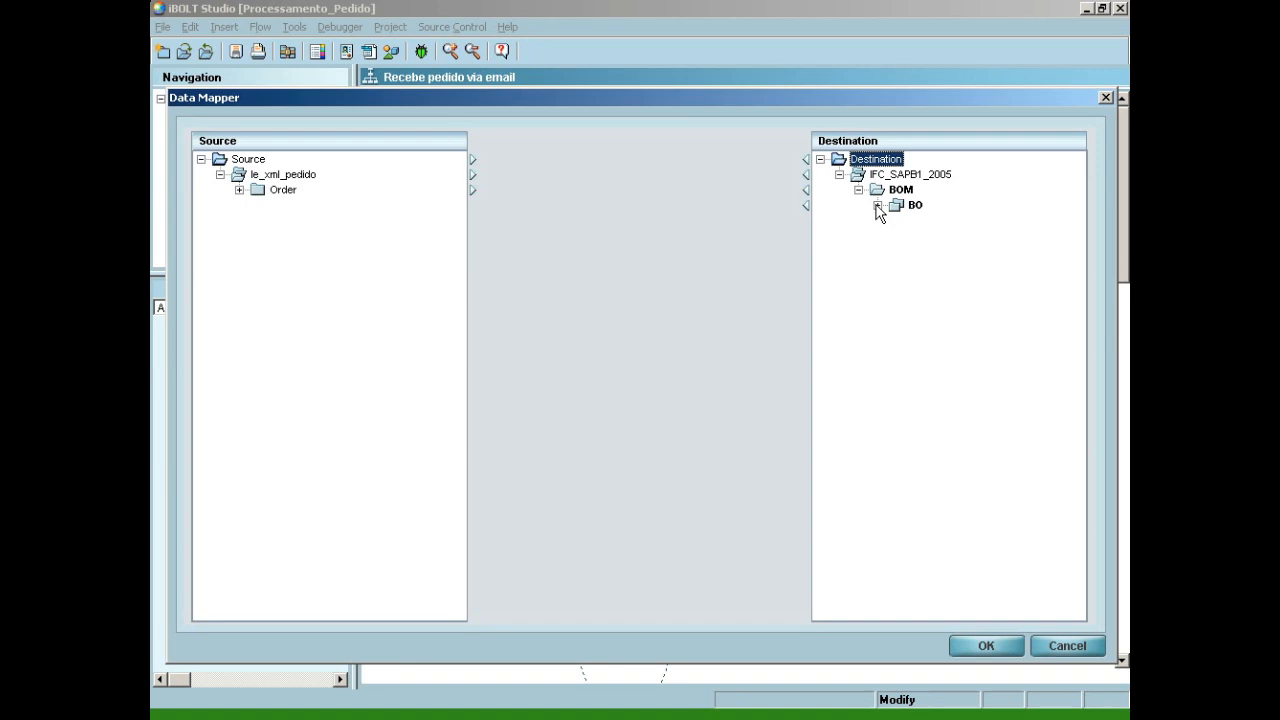
left_click(877, 205)
left_click(896, 236)
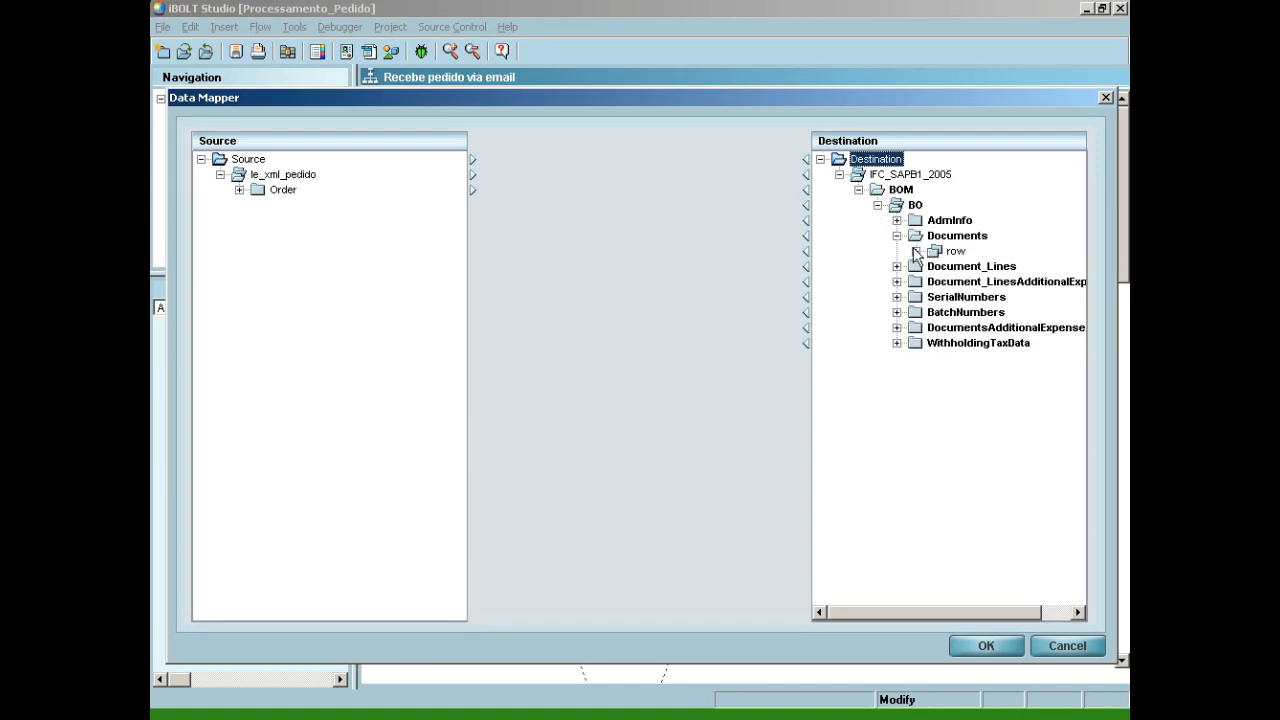
left_click(916, 251)
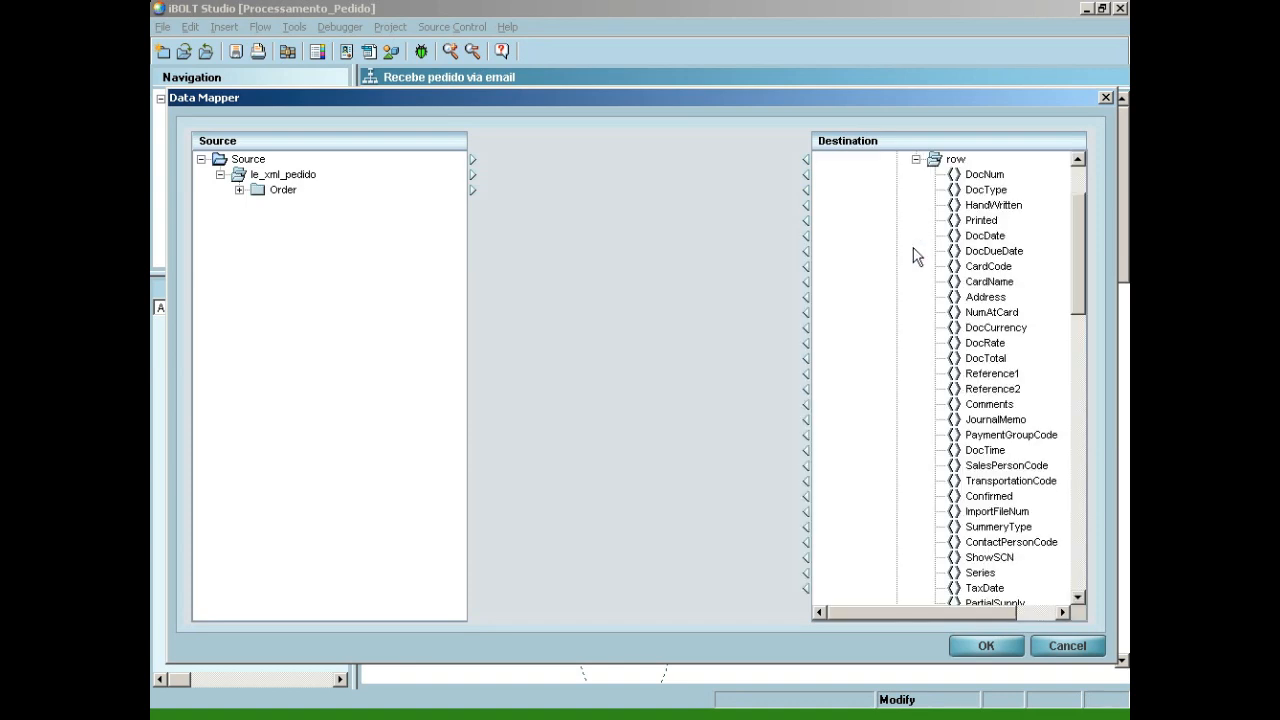
double_click(257, 189)
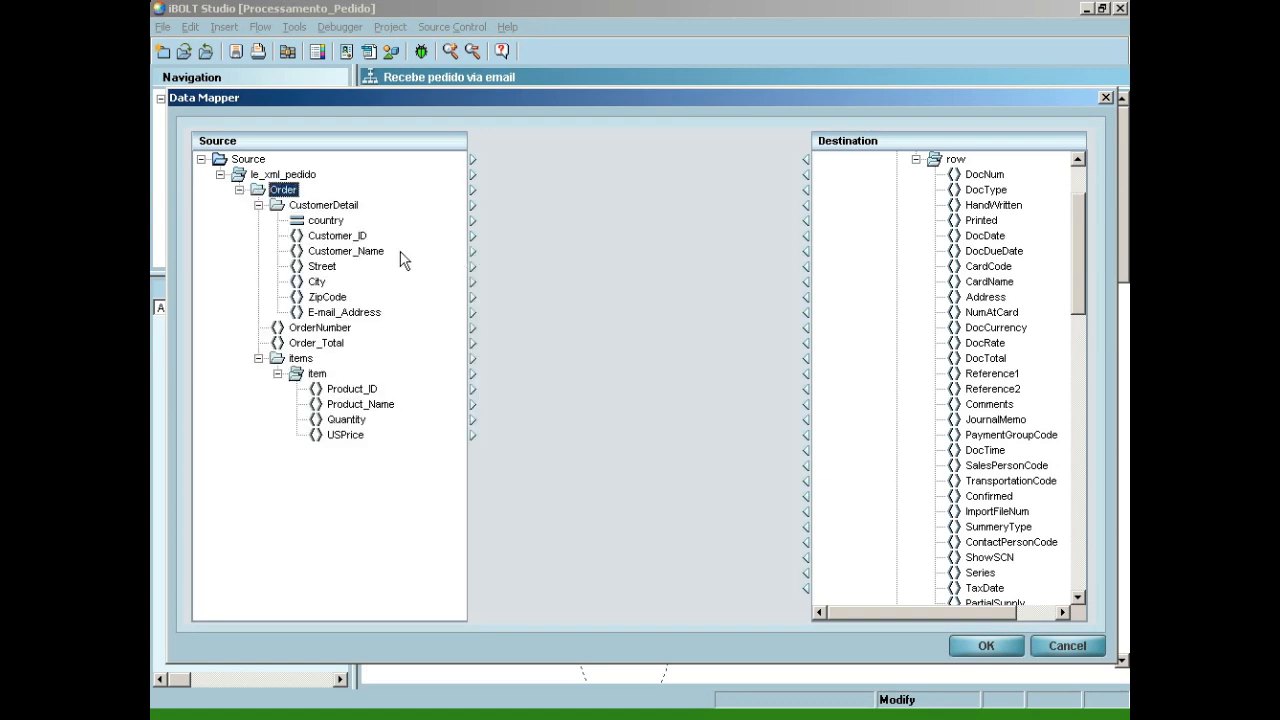
left_click_drag(356, 238, 988, 268)
left_click(346, 251)
left_click_drag(343, 255, 995, 283)
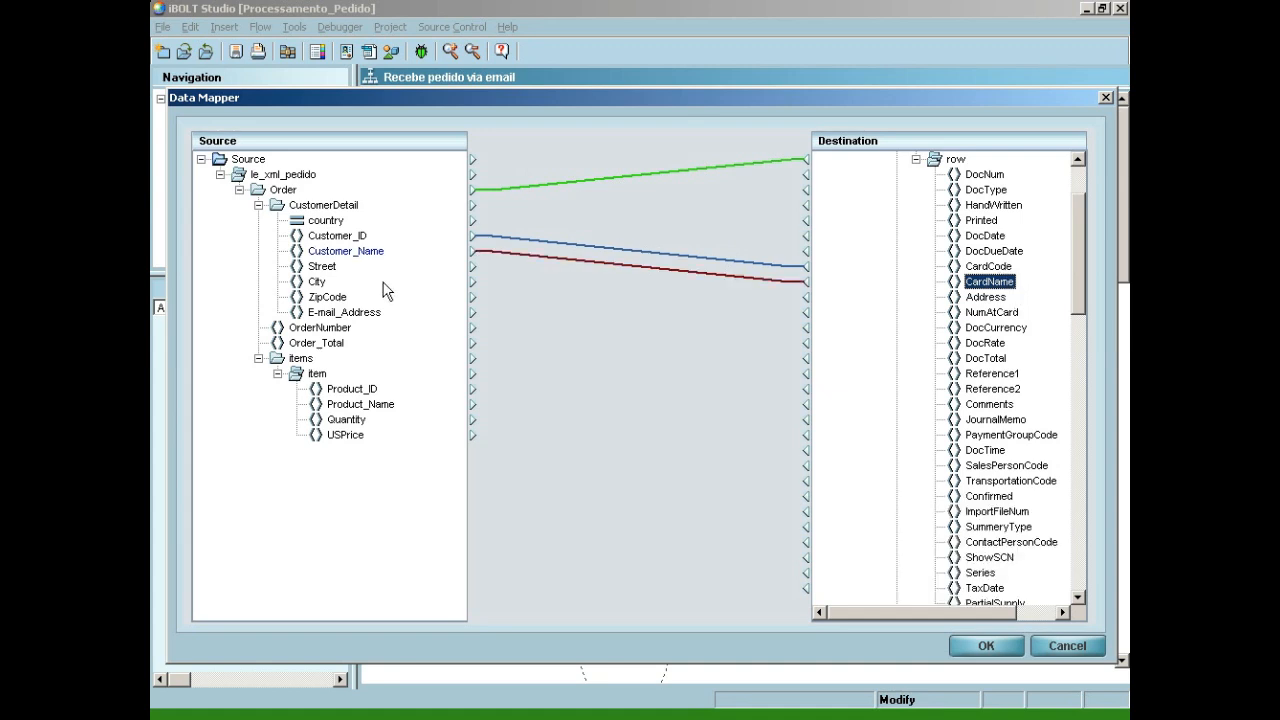
left_click_drag(322, 330, 986, 177)
left_click_drag(310, 343, 998, 365)
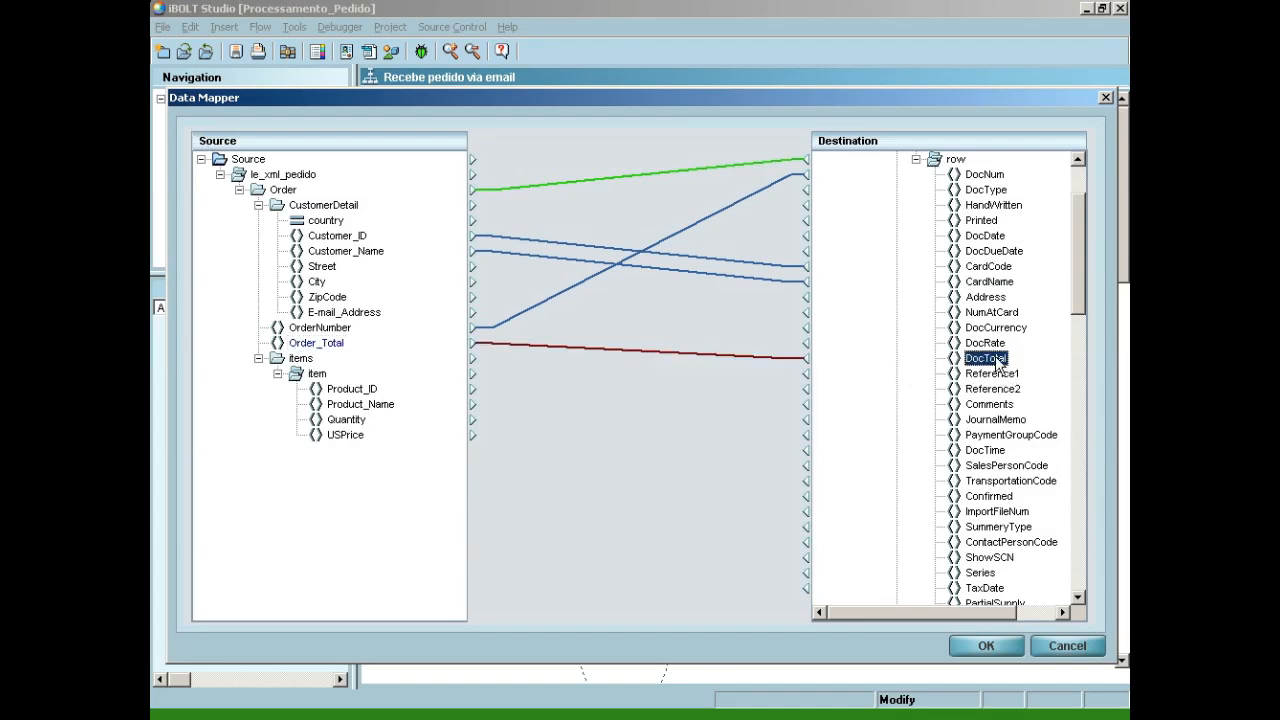
Map Product_ID to ItemCode, Product_Name to ItemDescription, Quantity to Quantity and USPrice to Price in the purchase order's Document_Lines row
left_click_drag(1079, 281, 1077, 557)
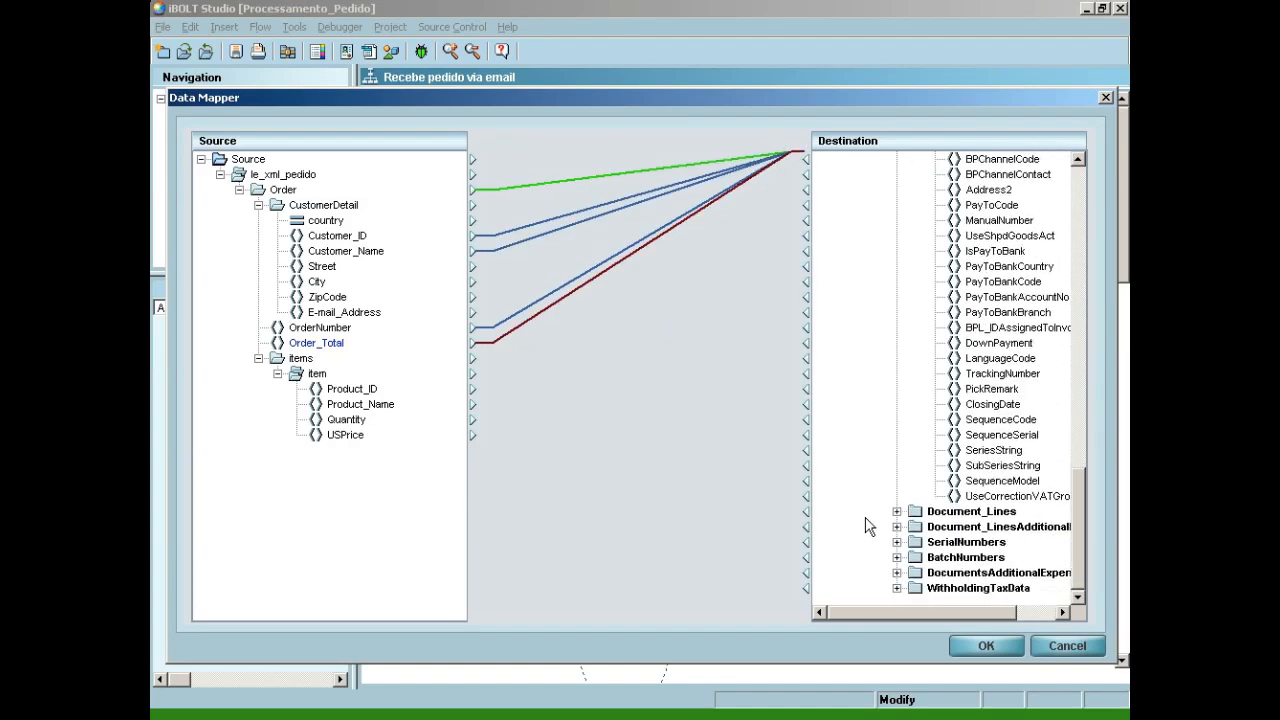
left_click(896, 511)
left_click(916, 527)
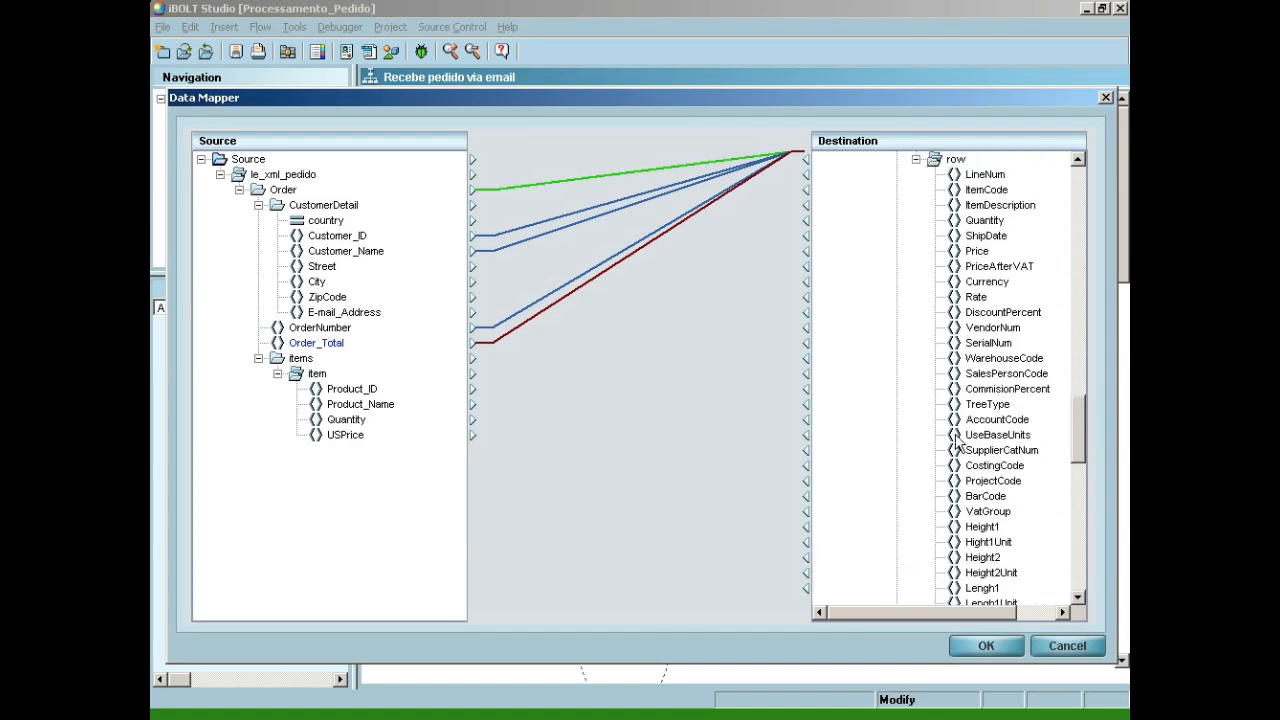
left_click(366, 392)
left_click_drag(362, 392, 988, 190)
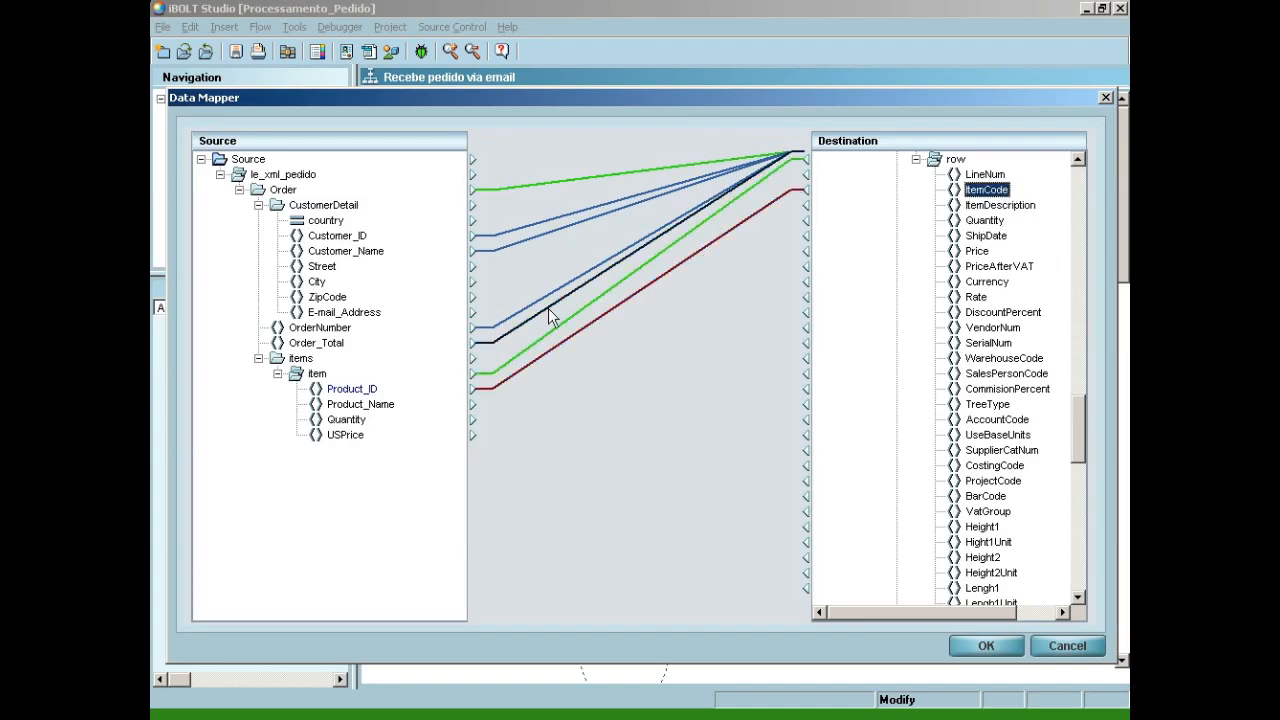
left_click_drag(365, 404, 988, 210)
left_click_drag(346, 420, 985, 220)
left_click_drag(331, 437, 977, 251)
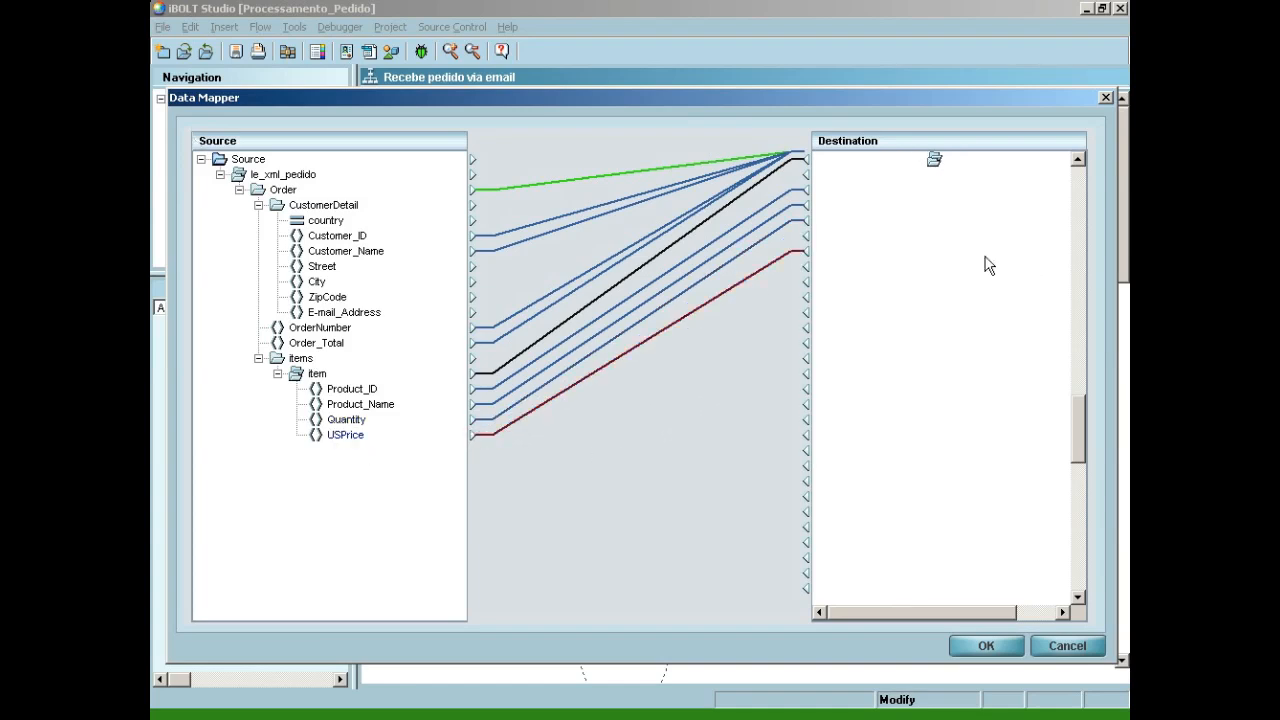
Find the FreeText node in the Document_Lines row and give it the calculated value 'Ordem de Compra incluida via iBOLT'
left_click_drag(1081, 413, 1064, 193)
left_click(975, 282)
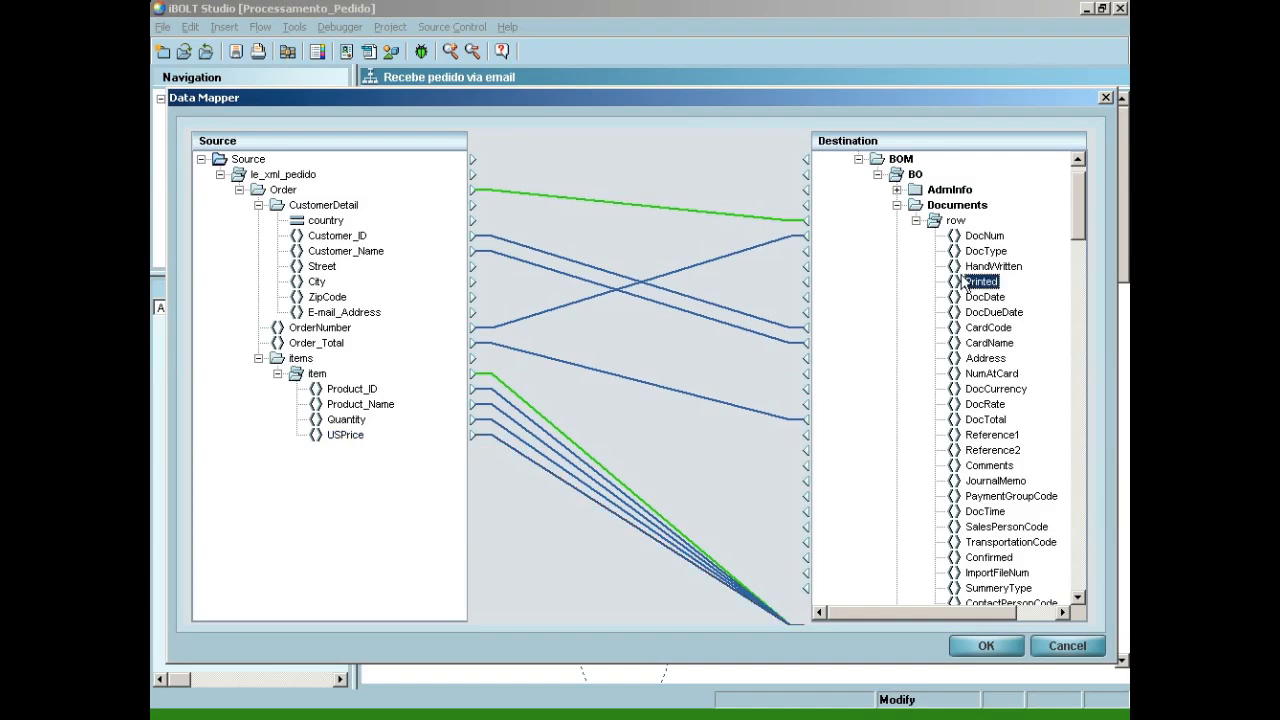
type("fr")
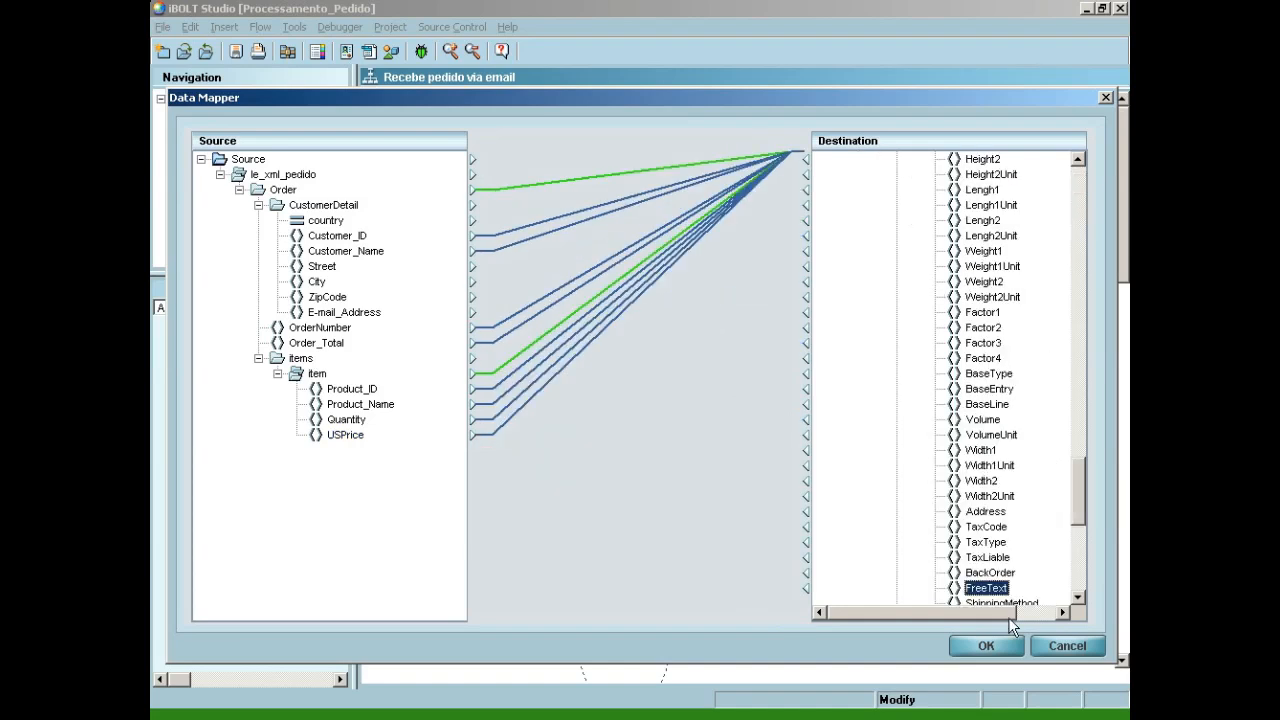
double_click(981, 592)
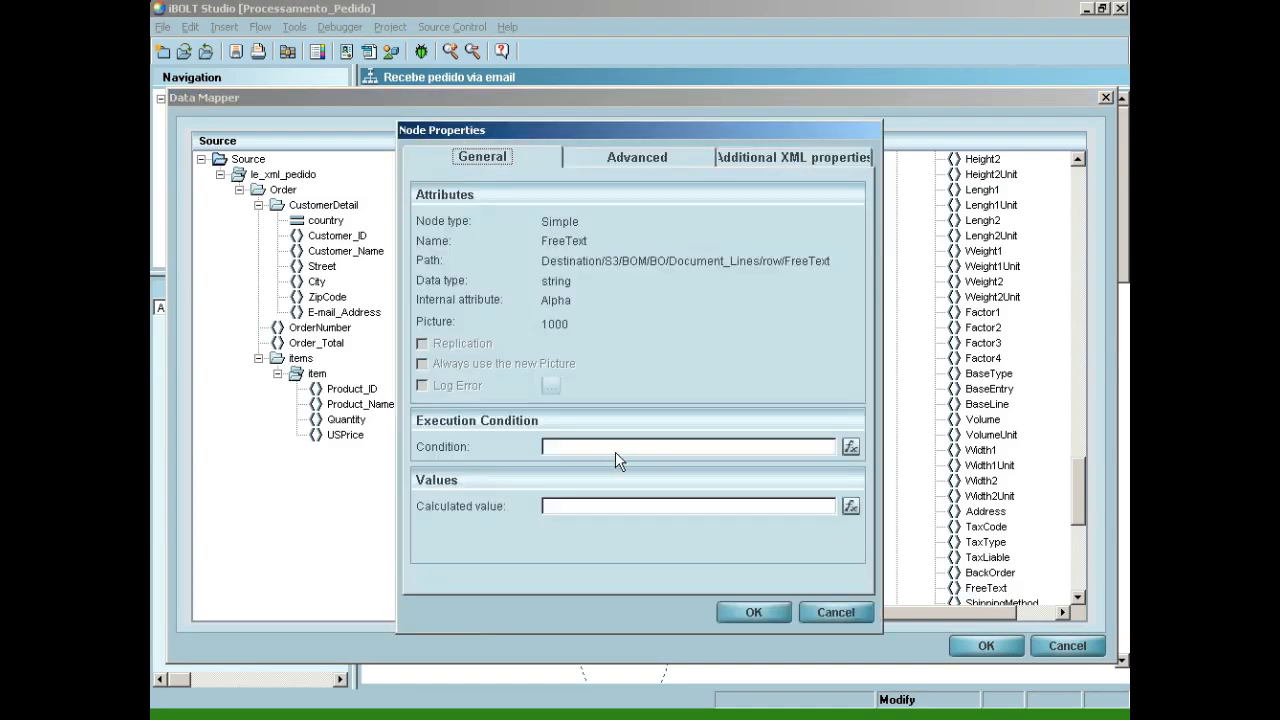
left_click(552, 506)
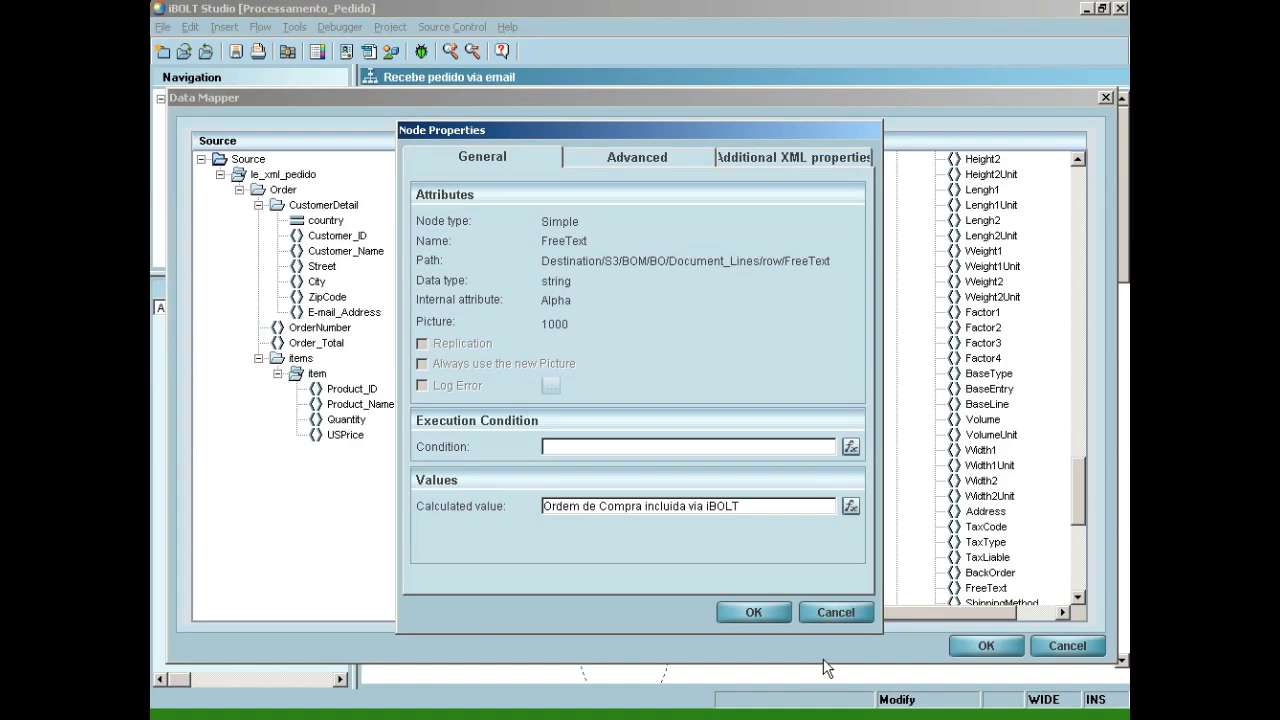
left_click(763, 612)
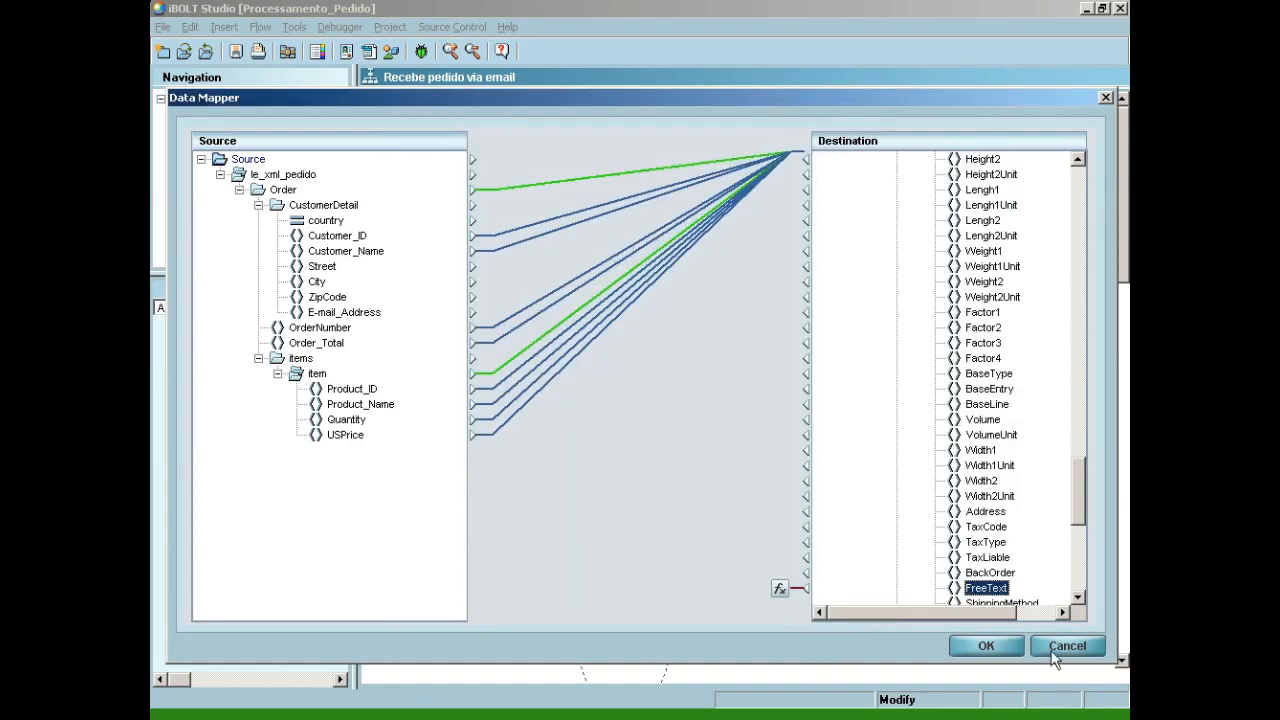
Accept the data mapping, the source and destination setup, and the Cria Ordem de Compra component properties
left_click(982, 648)
left_click(845, 509)
left_click(753, 534)
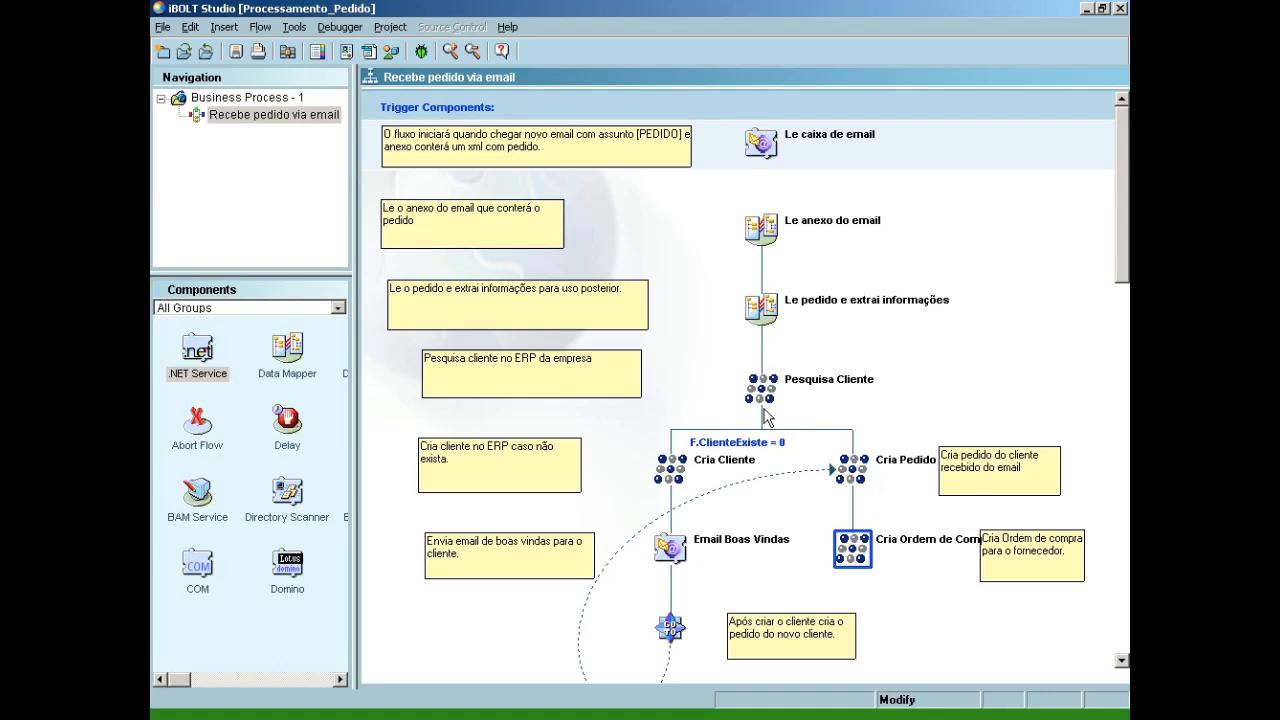
left_click(857, 472)
left_click(859, 547)
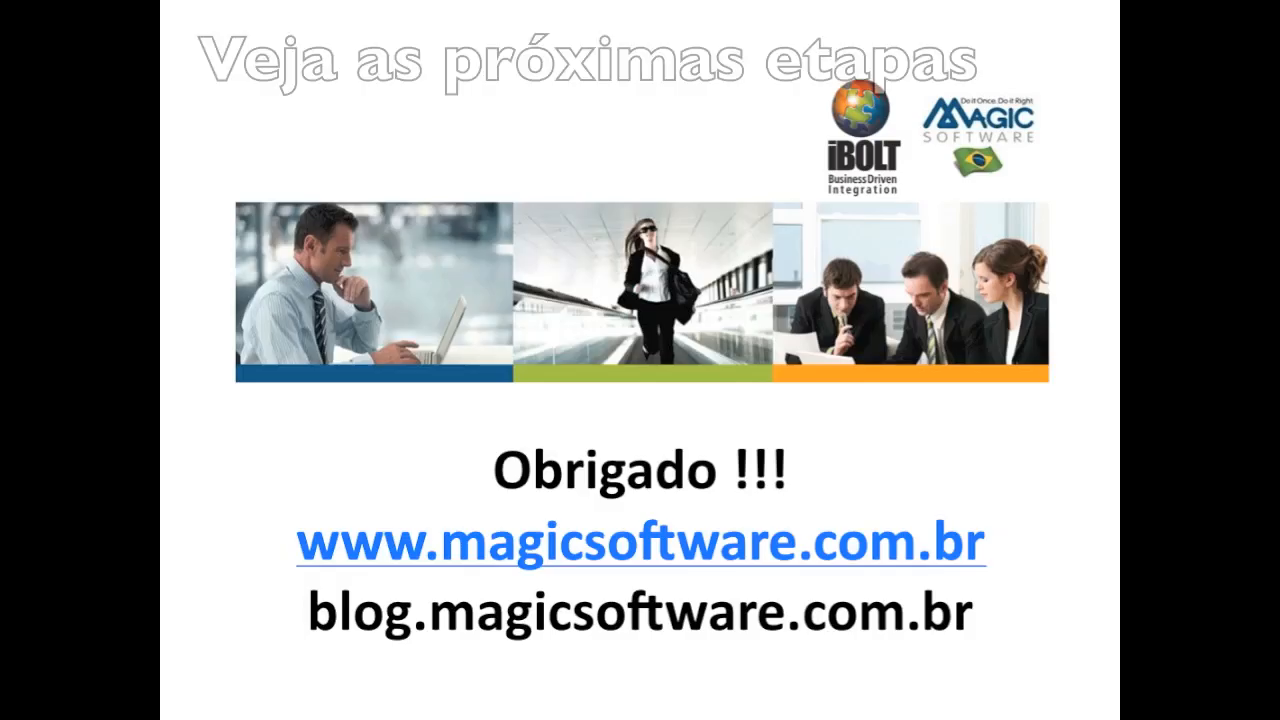